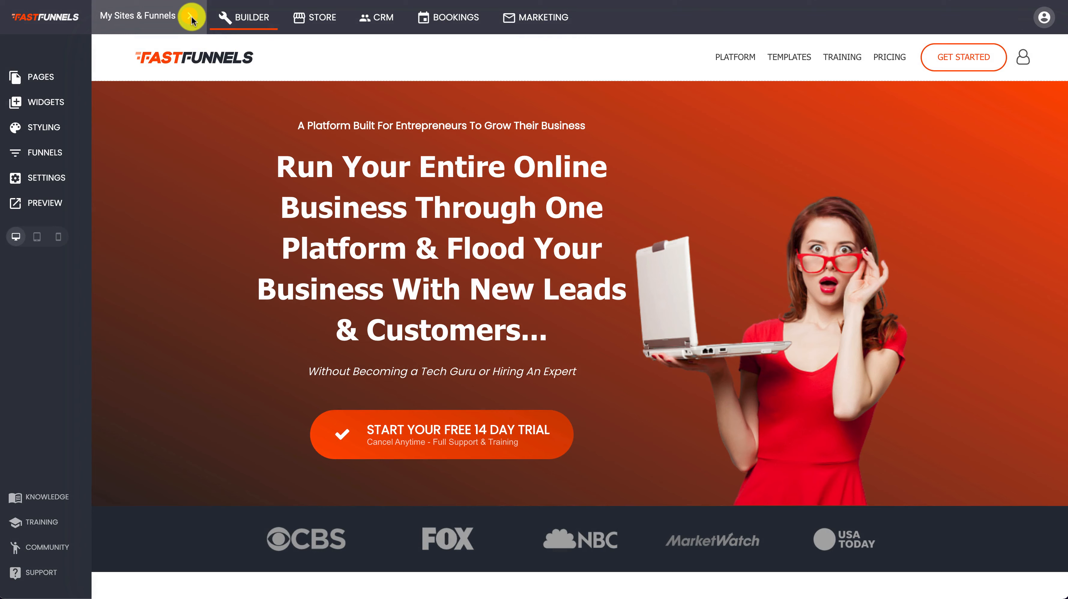
Create a funnel named "Free Download" from the "Grab Your Promo" template in the Lead Magnet category.
left_click(190, 17)
left_click(285, 114)
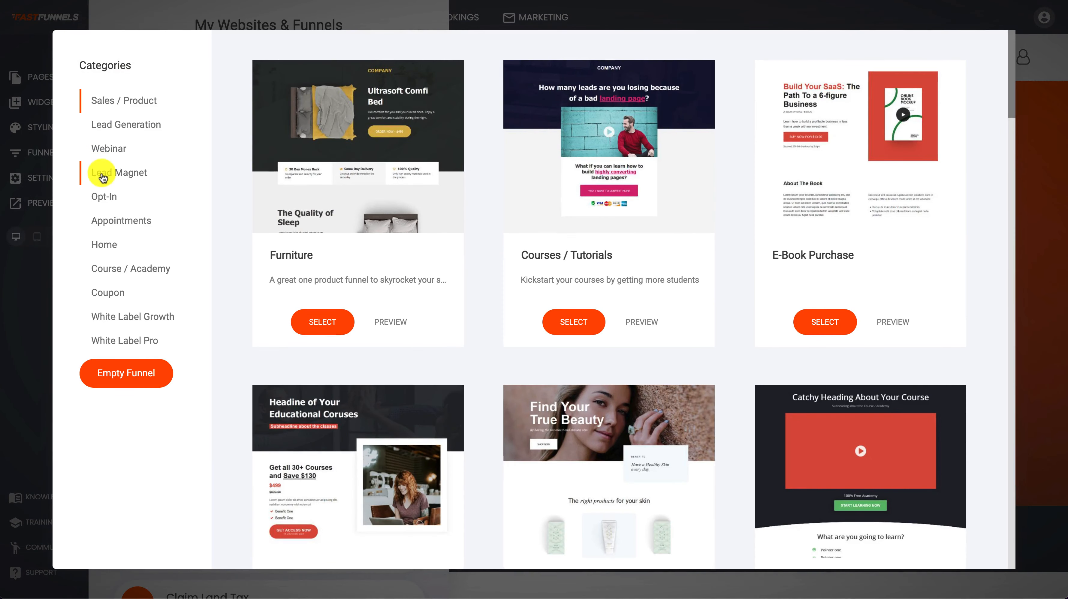
left_click(106, 180)
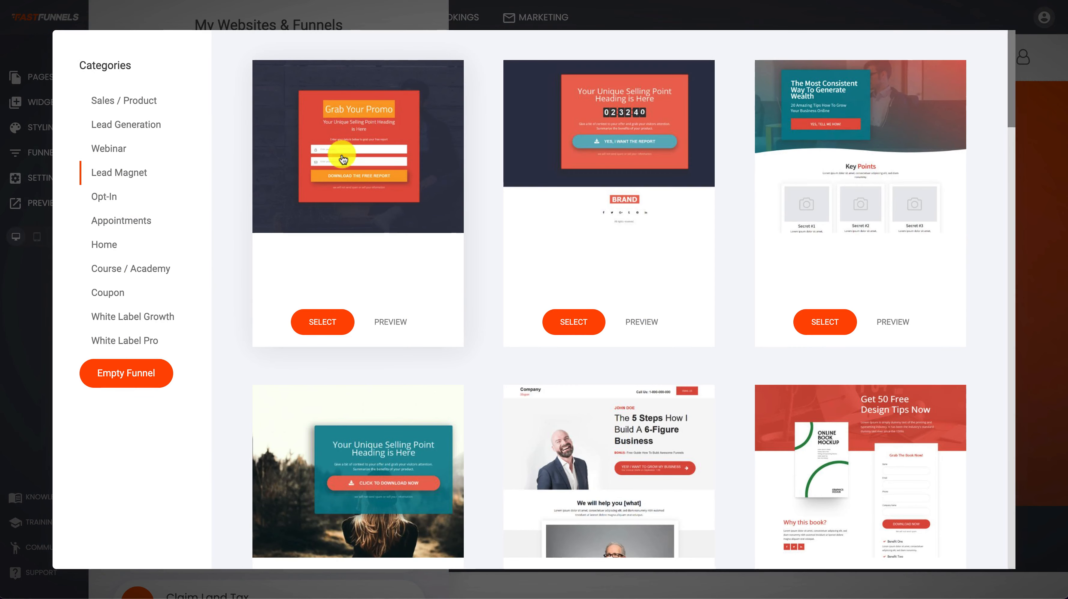
left_click(324, 321)
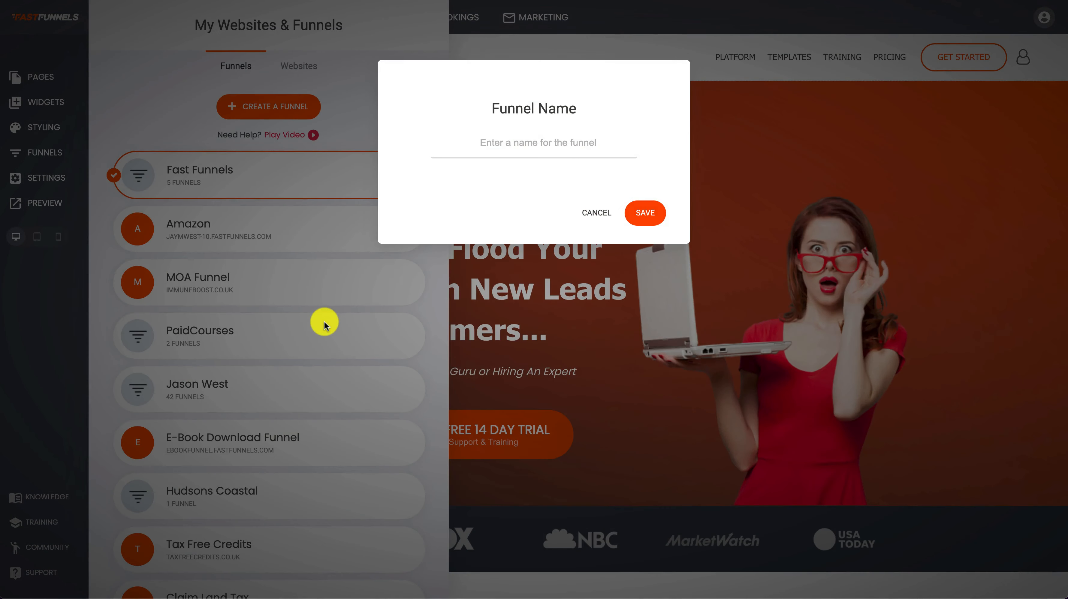
type("Free Dow")
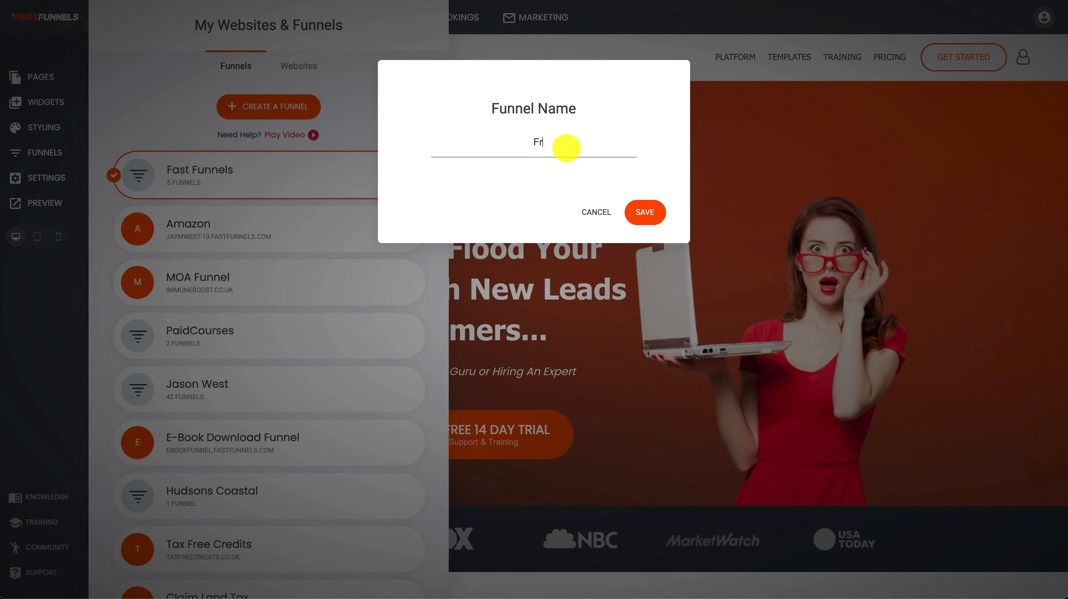
type("nload")
left_click(644, 212)
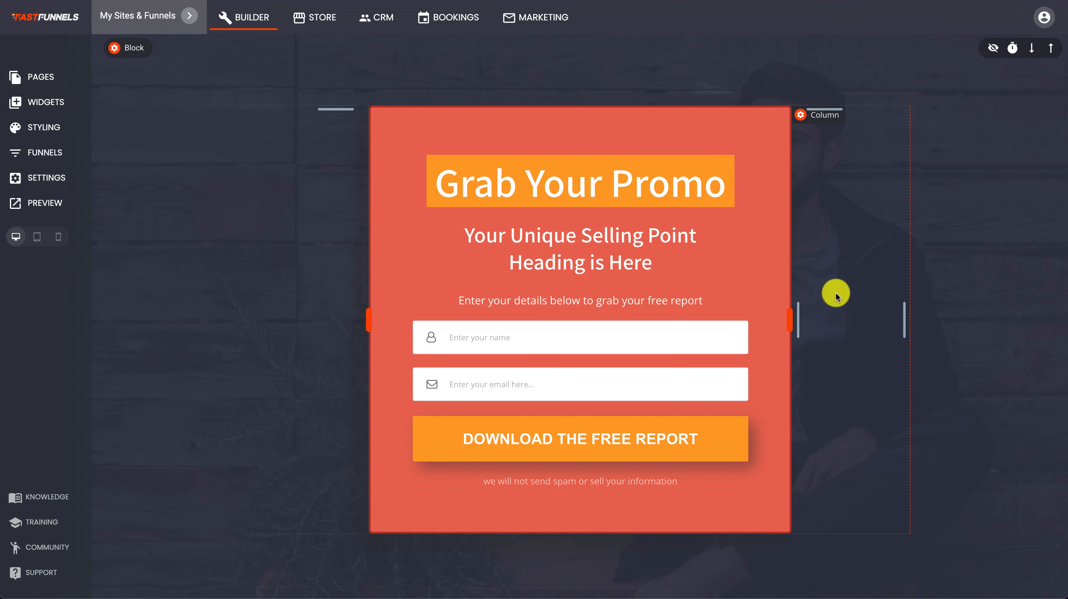
Set the background color of the column containing the opt-in form to black (000000).
left_click(396, 120)
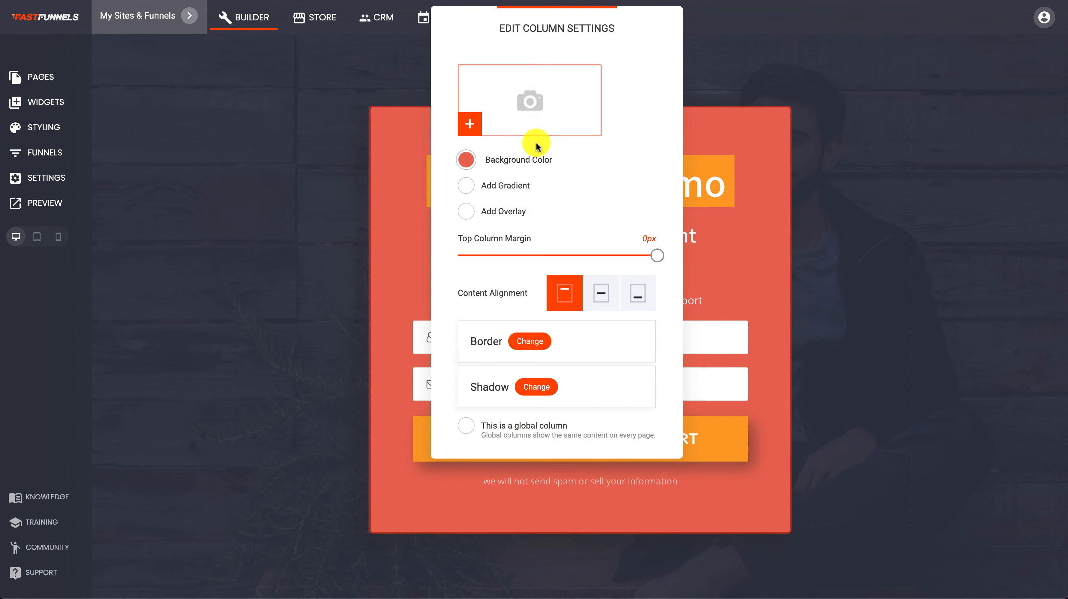
left_click(465, 160)
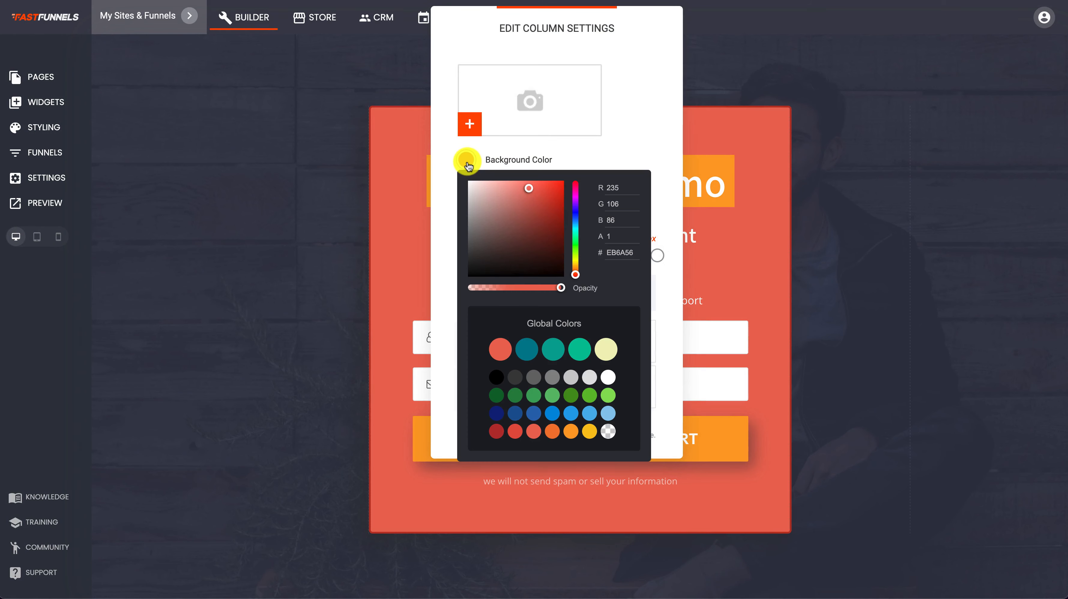
left_click(497, 380)
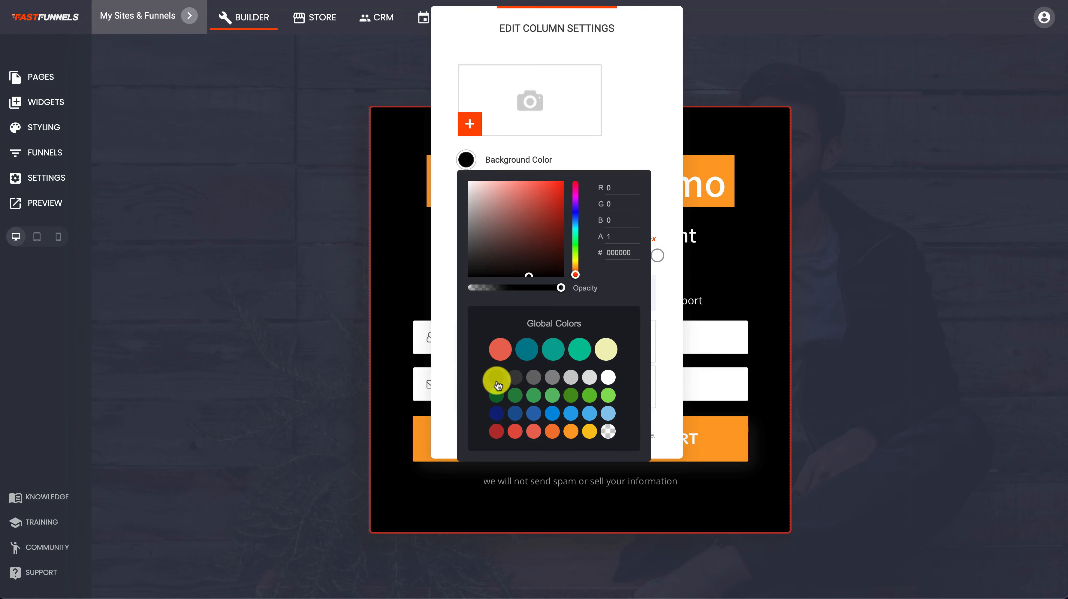
left_click(399, 191)
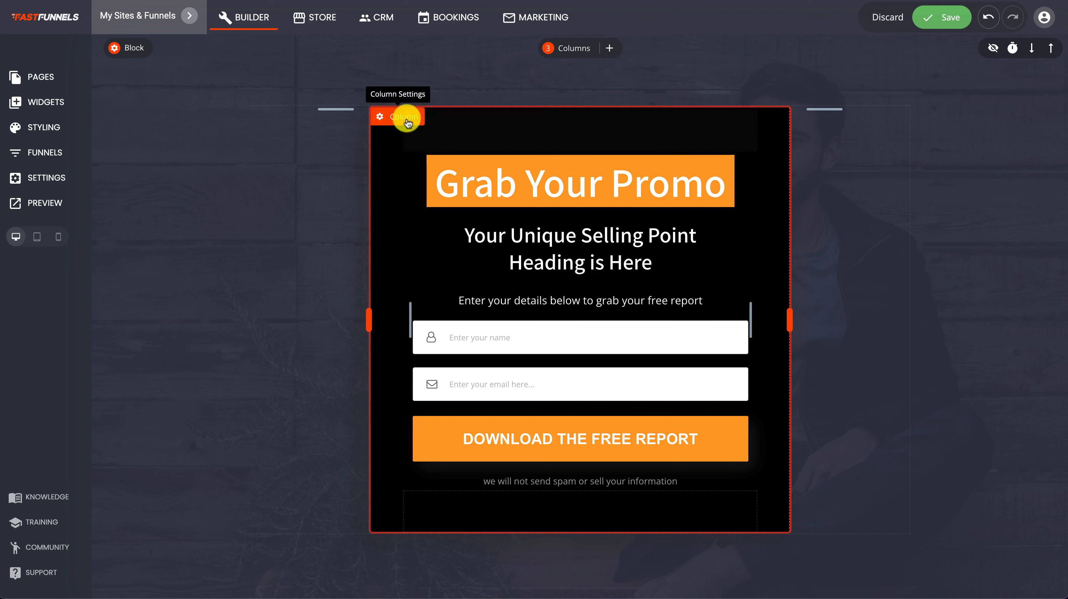
Change the opt-in column's border color to orange, matching the heading highlight and download button.
left_click(406, 118)
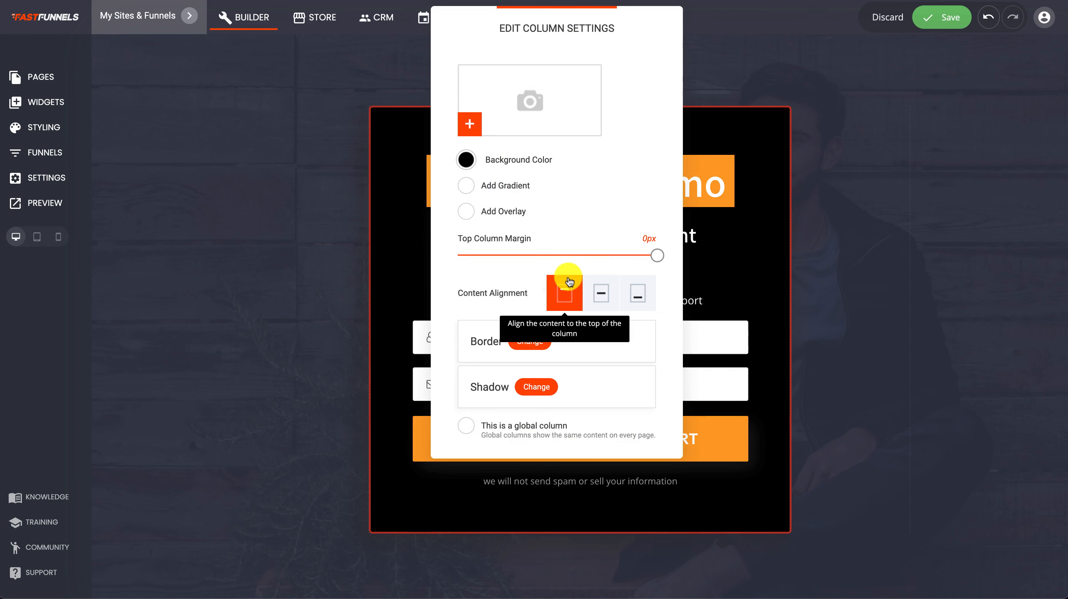
left_click(530, 342)
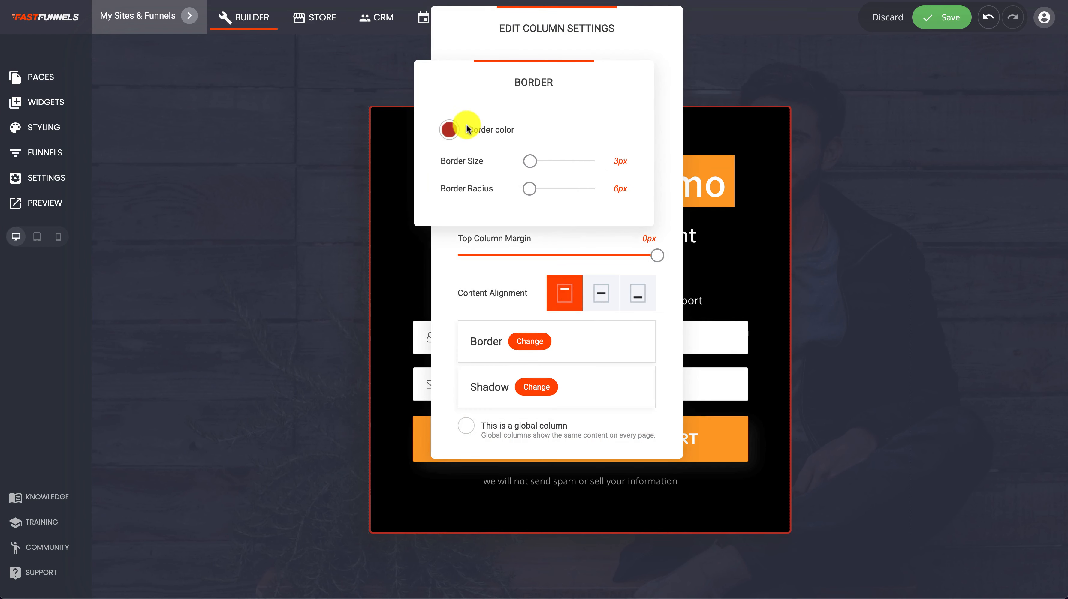
left_click(449, 131)
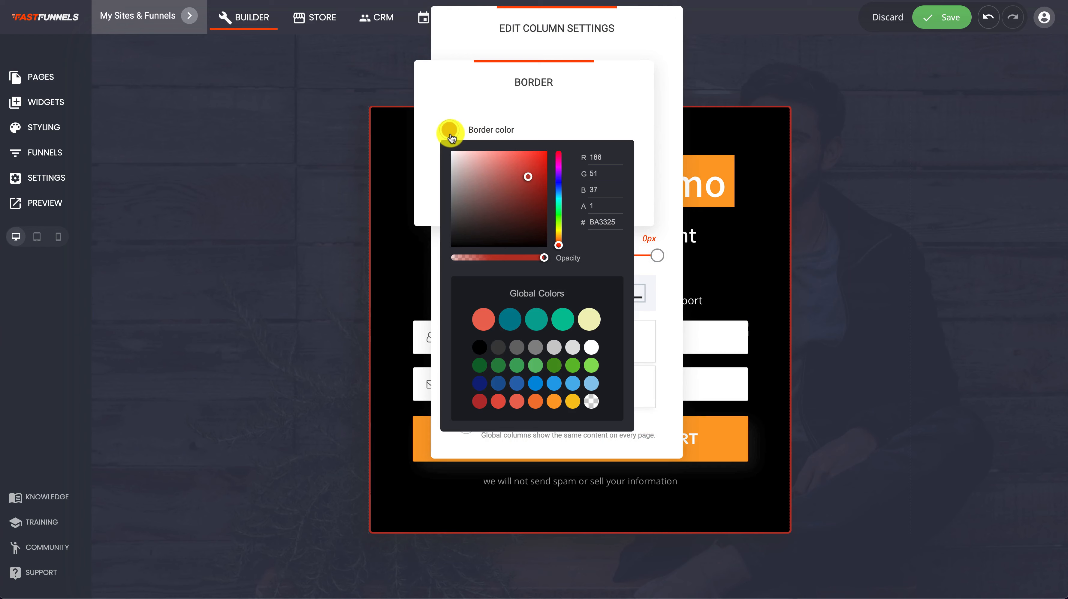
left_click(554, 401)
left_click(826, 229)
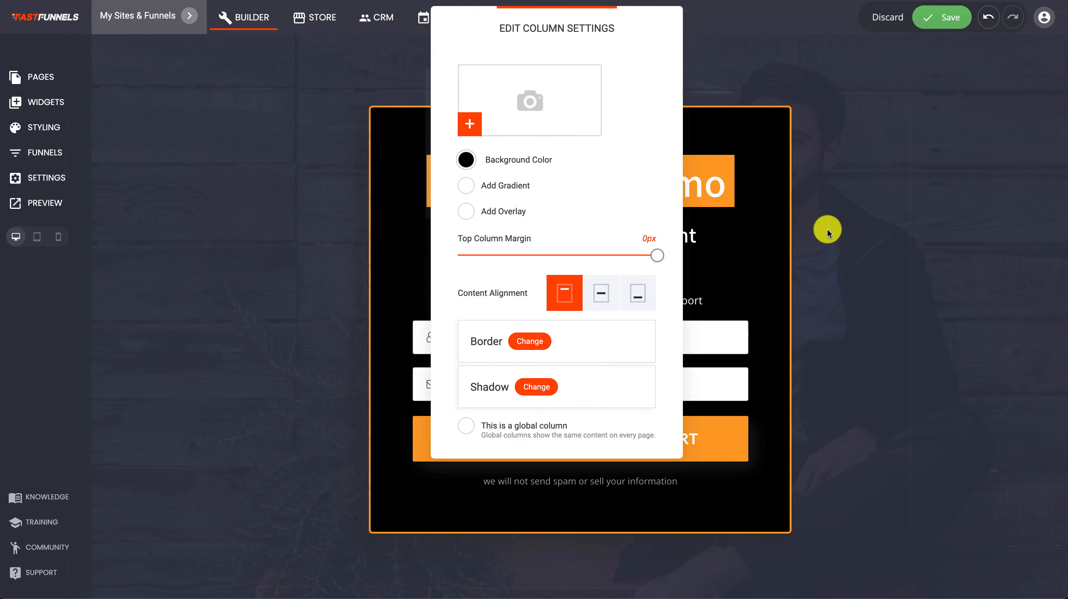
left_click(827, 229)
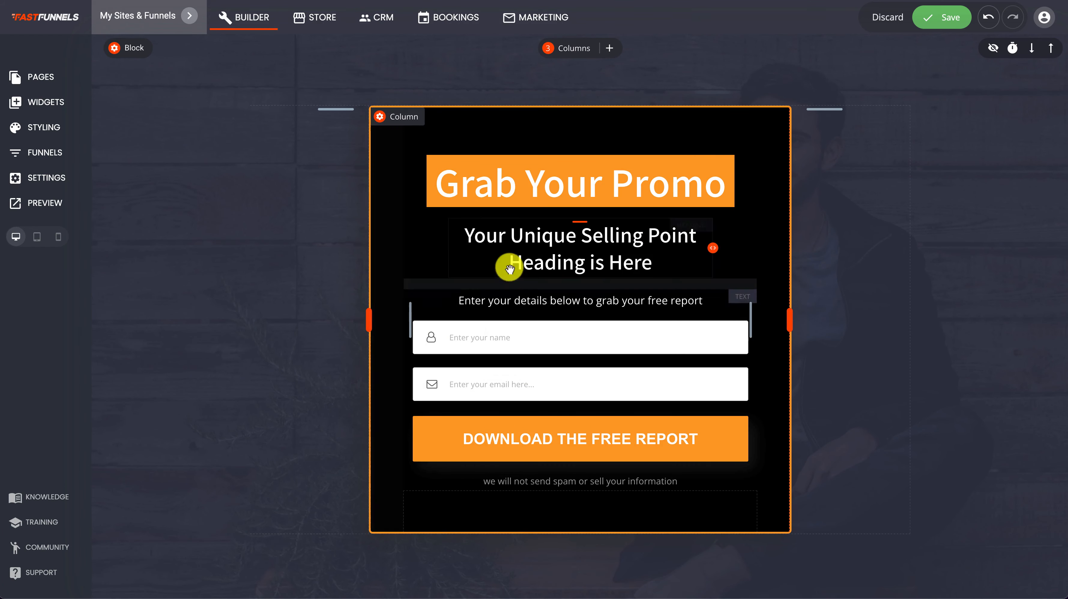
left_click(465, 190)
left_click(464, 190)
left_click(517, 182)
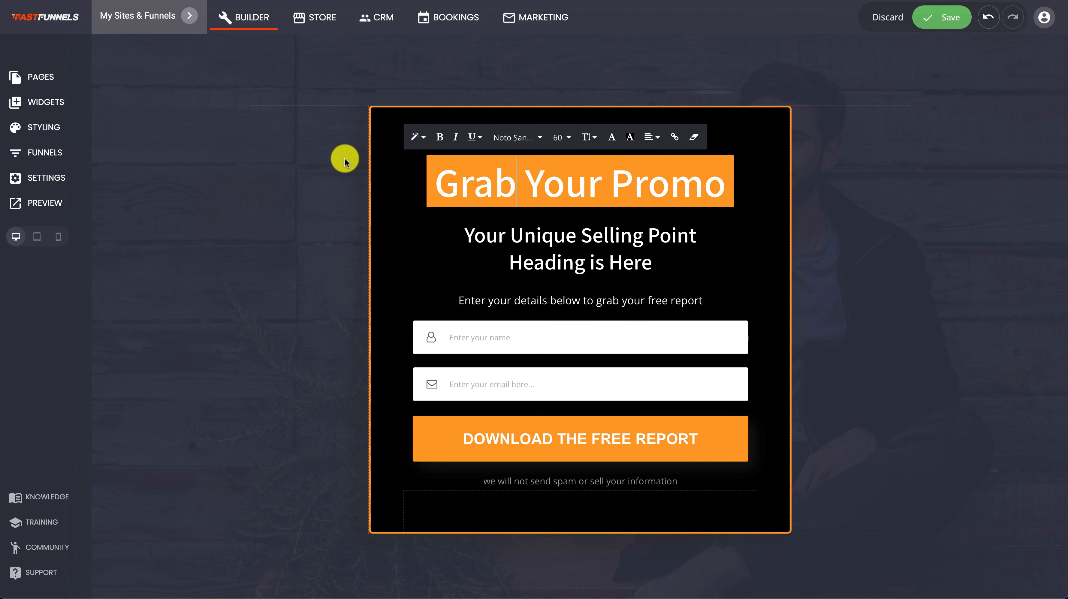
left_click(288, 150)
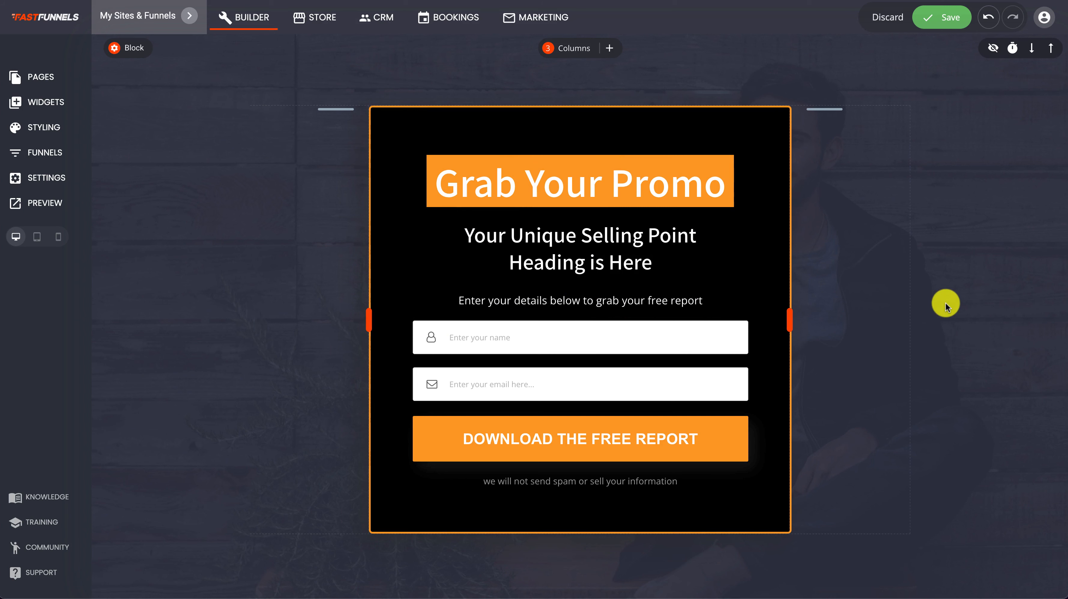
Save the changes made to the opt-in page.
left_click(950, 17)
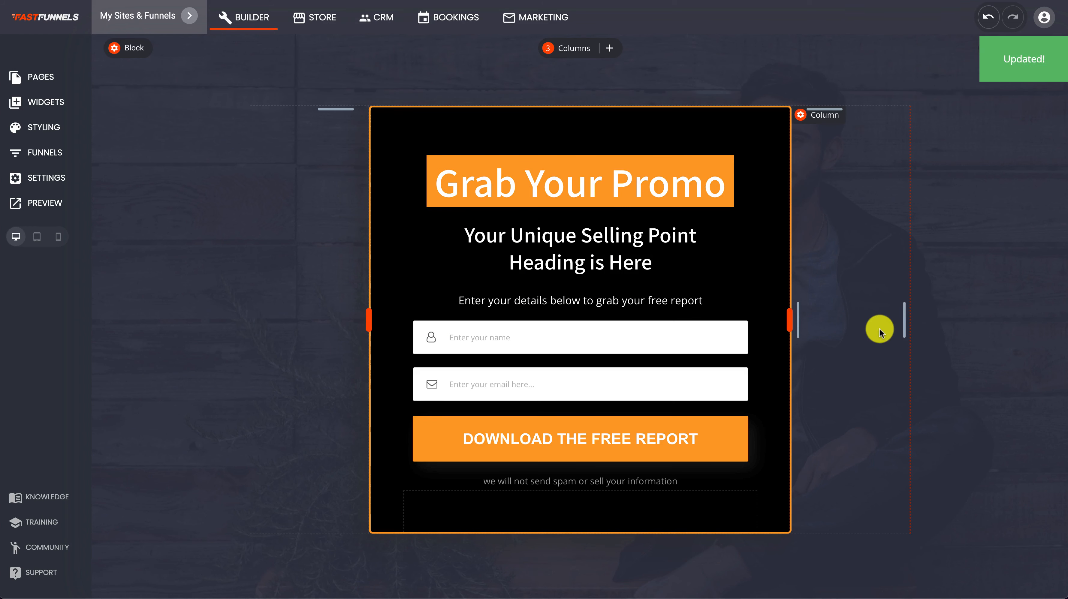
Open the opt-in form's settings and set the form name to "Free Download".
scroll(879, 332, "down", 1)
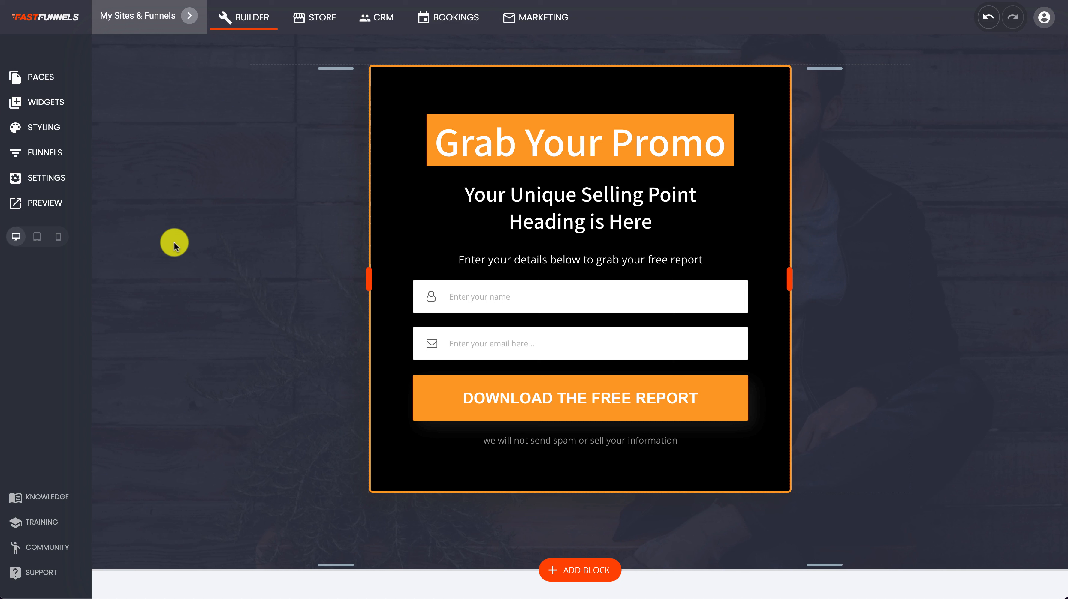
left_click(572, 318)
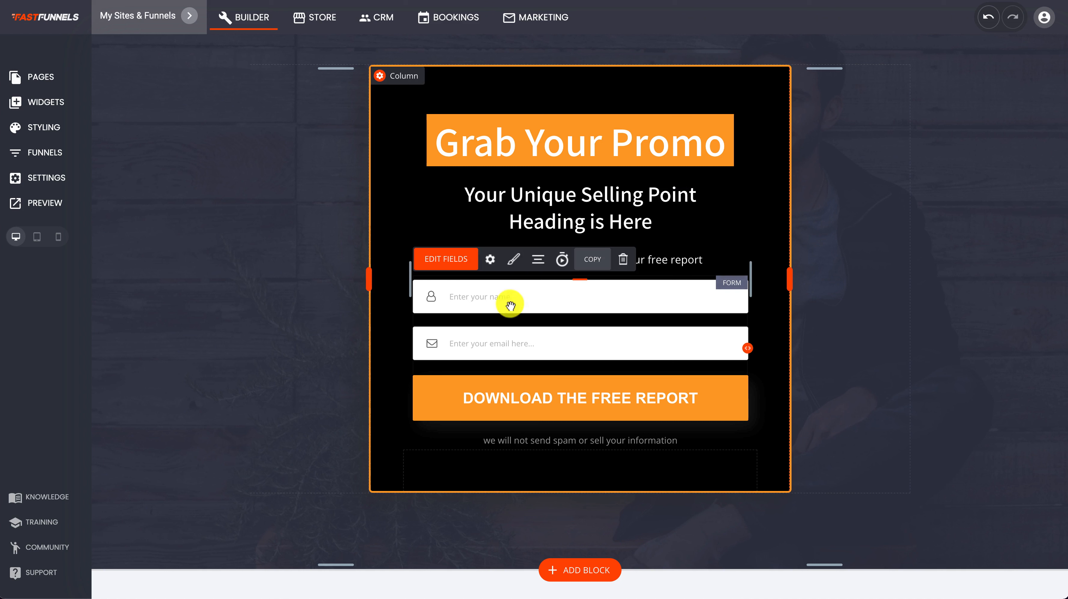
left_click(489, 258)
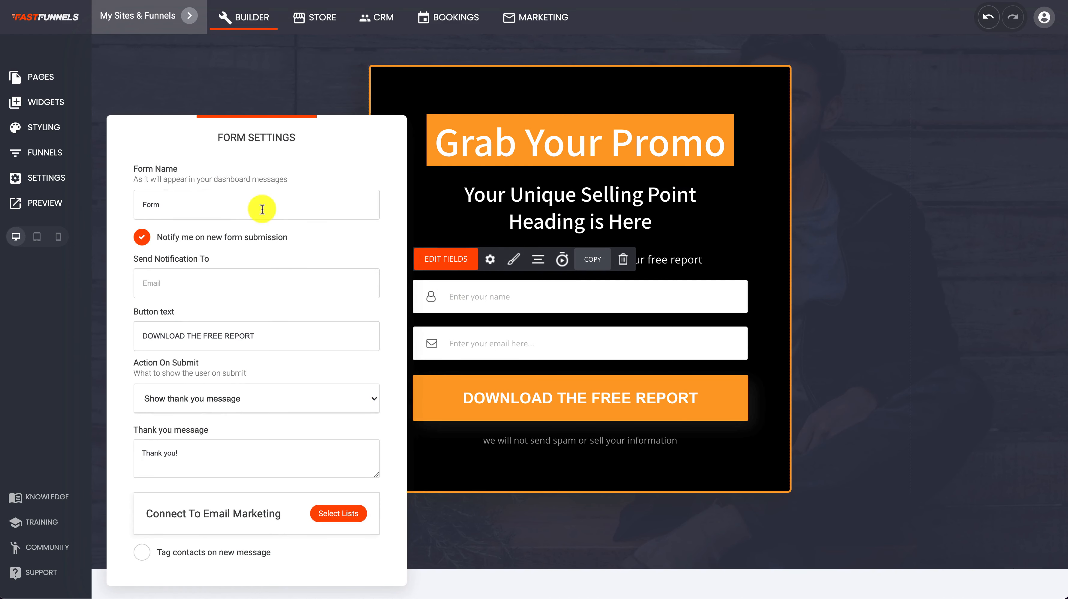
left_click_drag(172, 206, 122, 204)
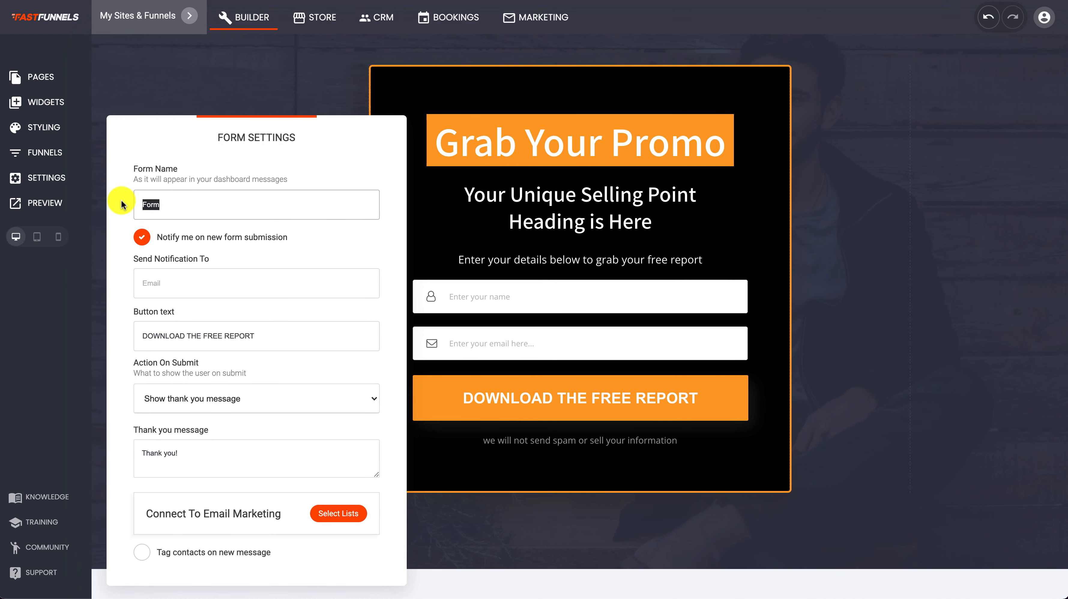
type("Free Download")
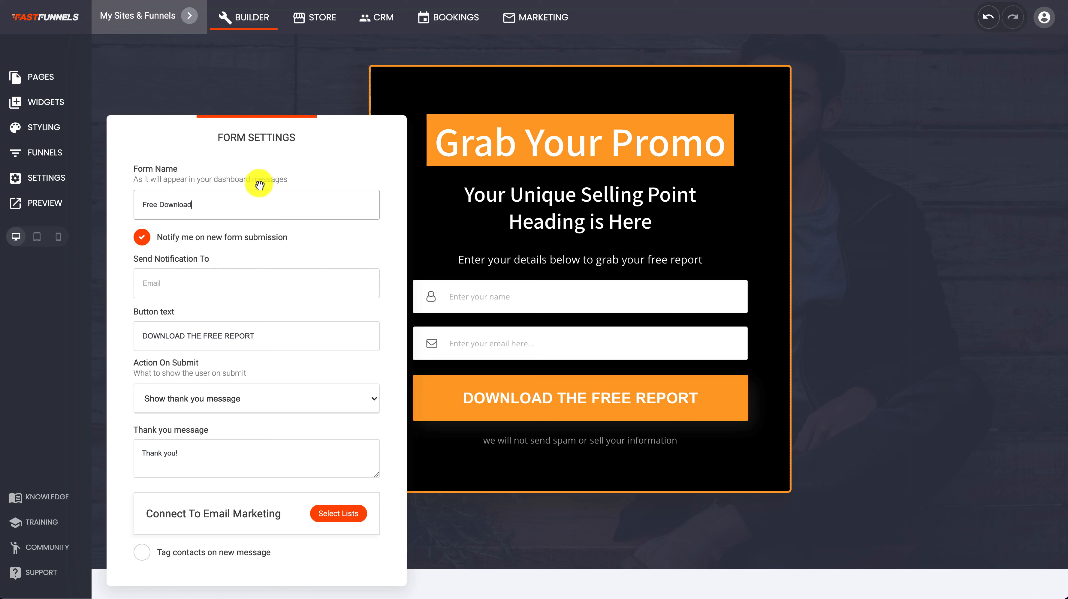
left_click_drag(263, 136, 259, 76)
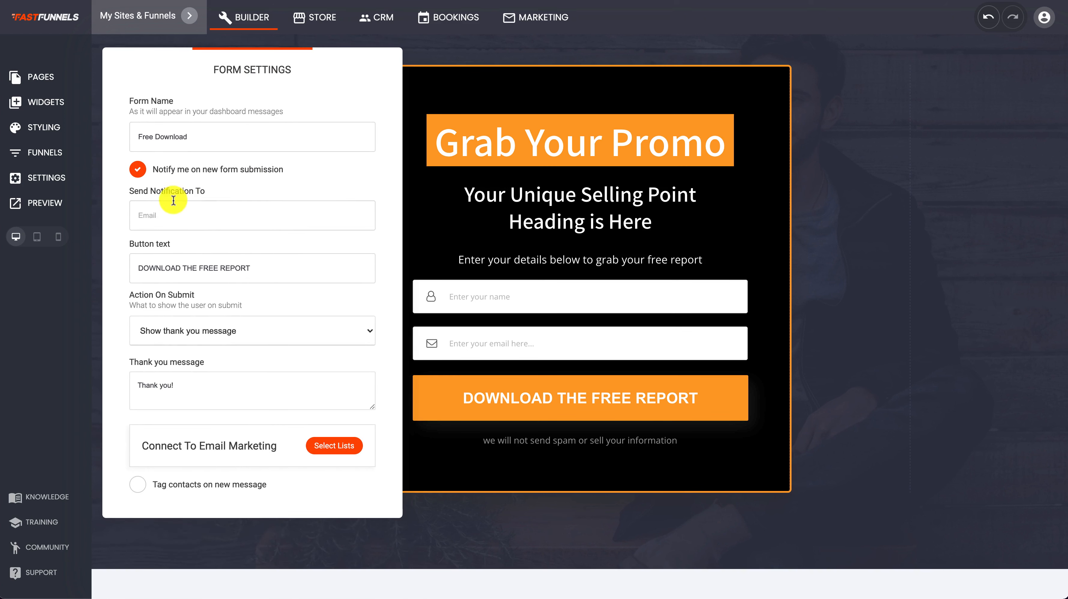
left_click(159, 214)
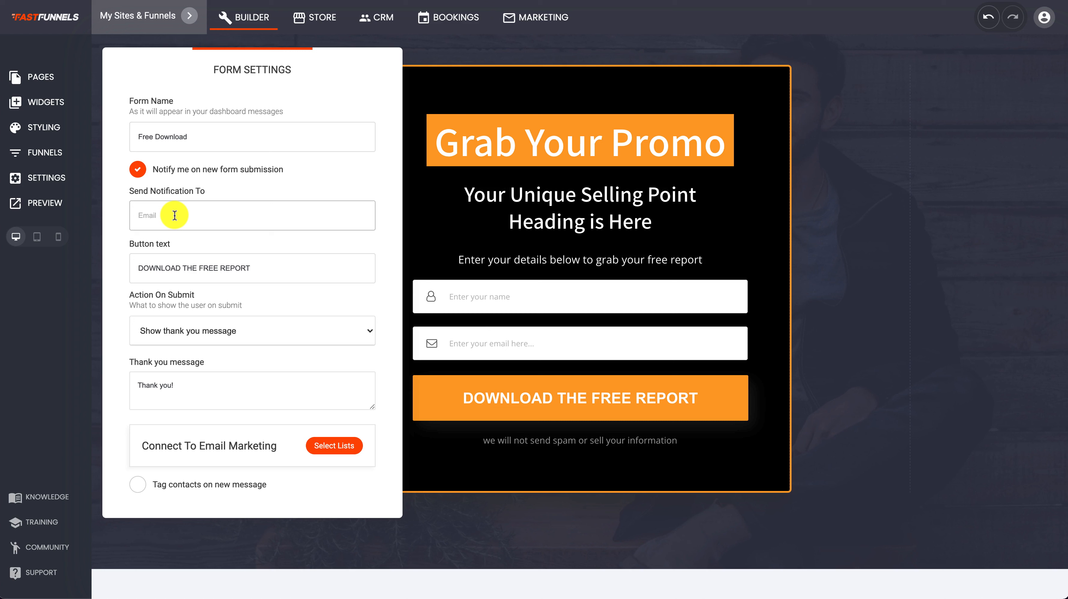
left_click(185, 273)
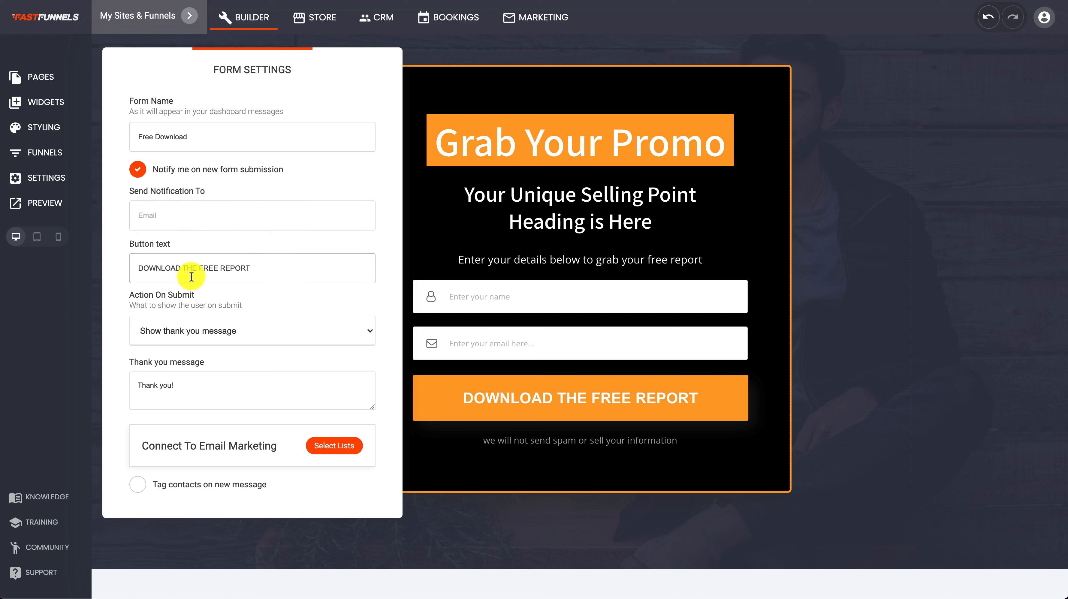
left_click_drag(282, 269, 122, 263)
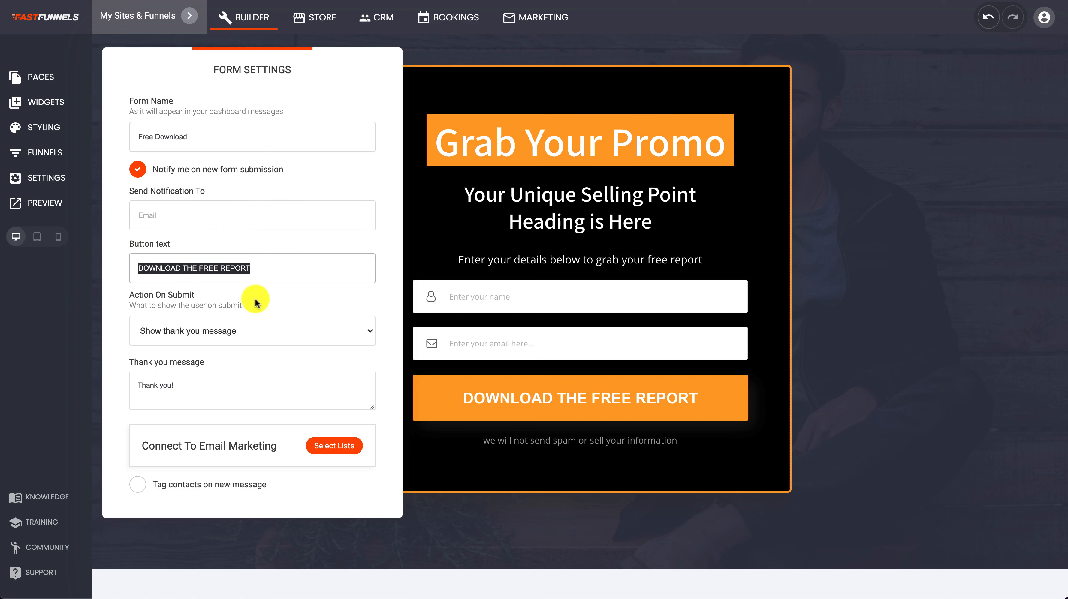
left_click(257, 271)
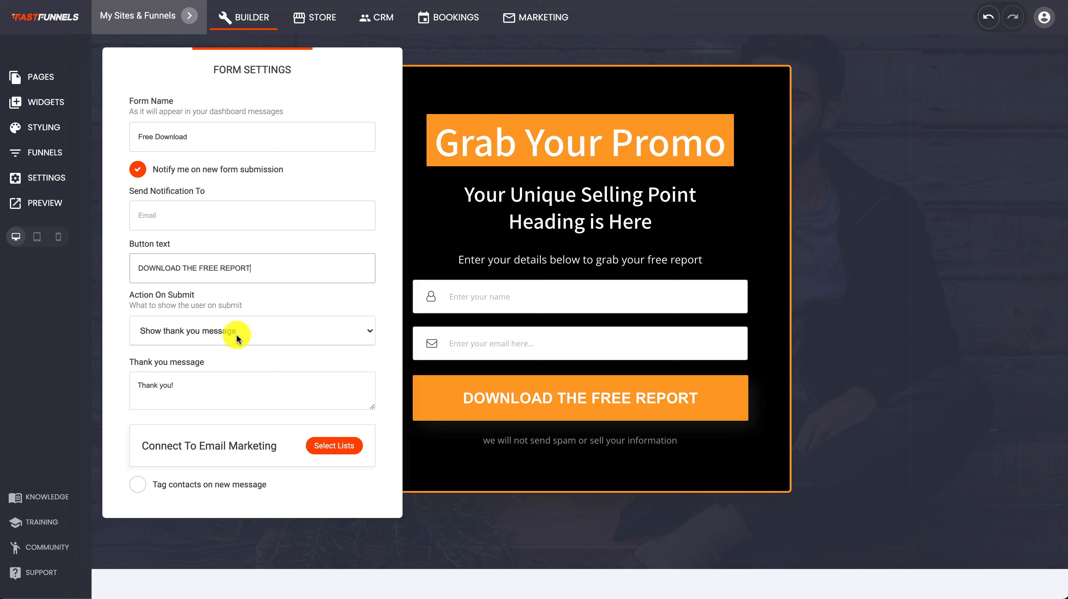
triple_click(189, 383)
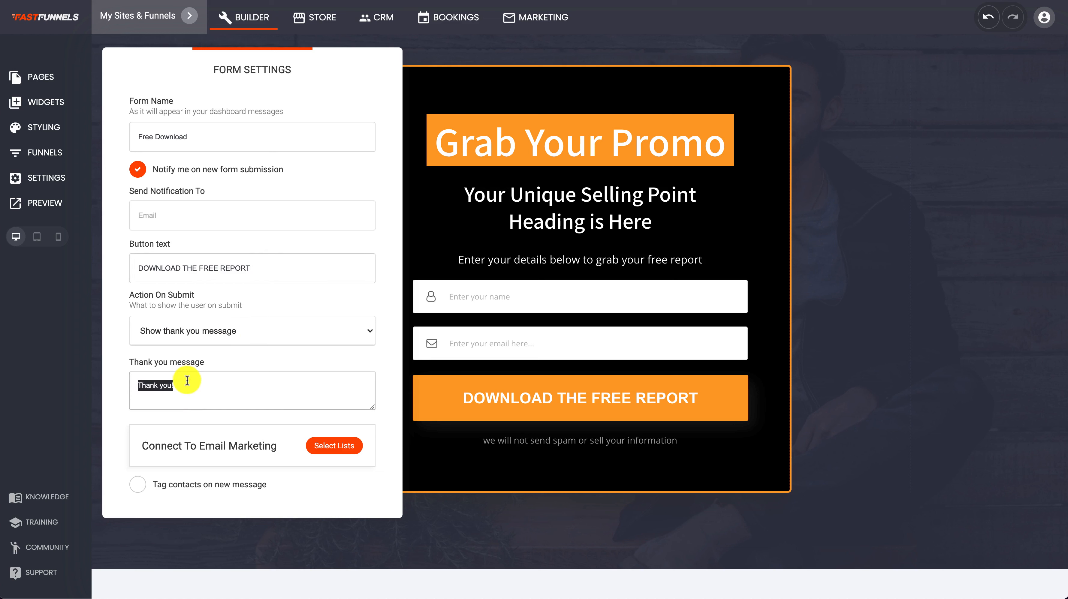
left_click(181, 383)
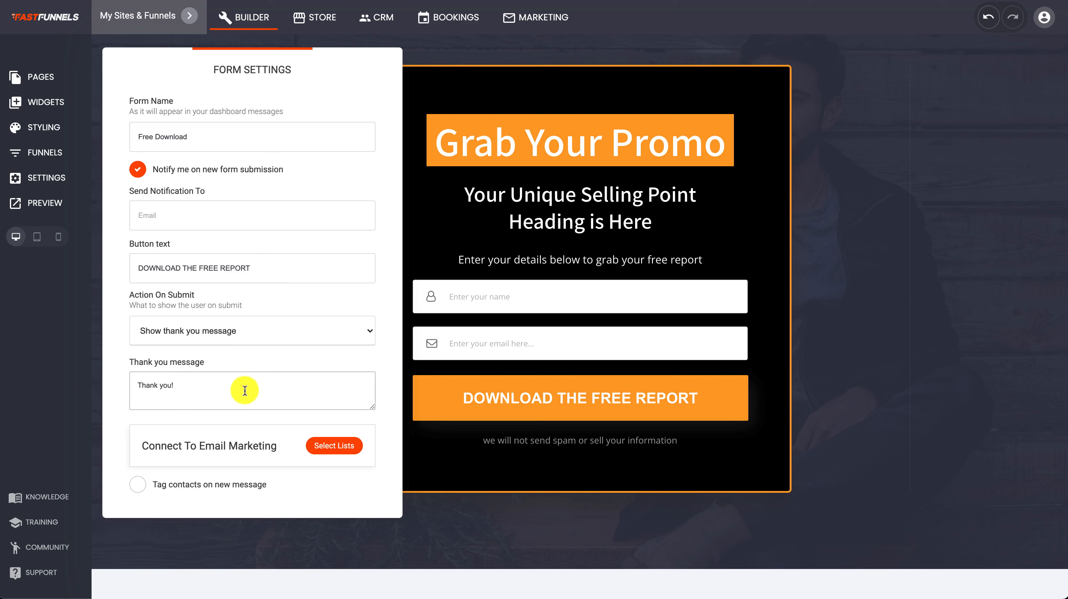
Set the form's action on submit to "Go to page" and link the thank you page to the next funnel step.
left_click(287, 334)
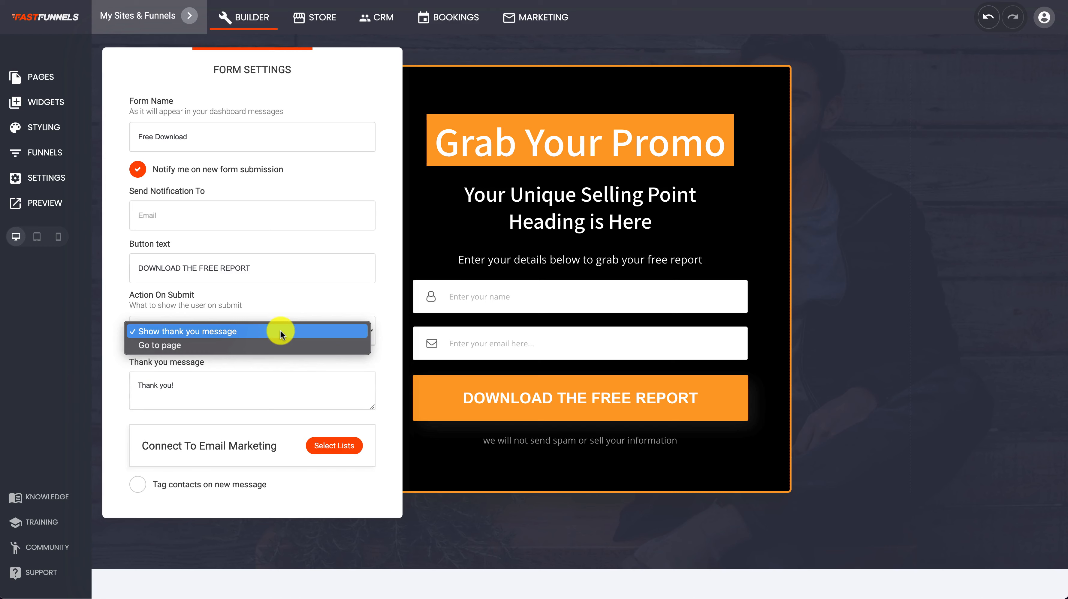
left_click(211, 345)
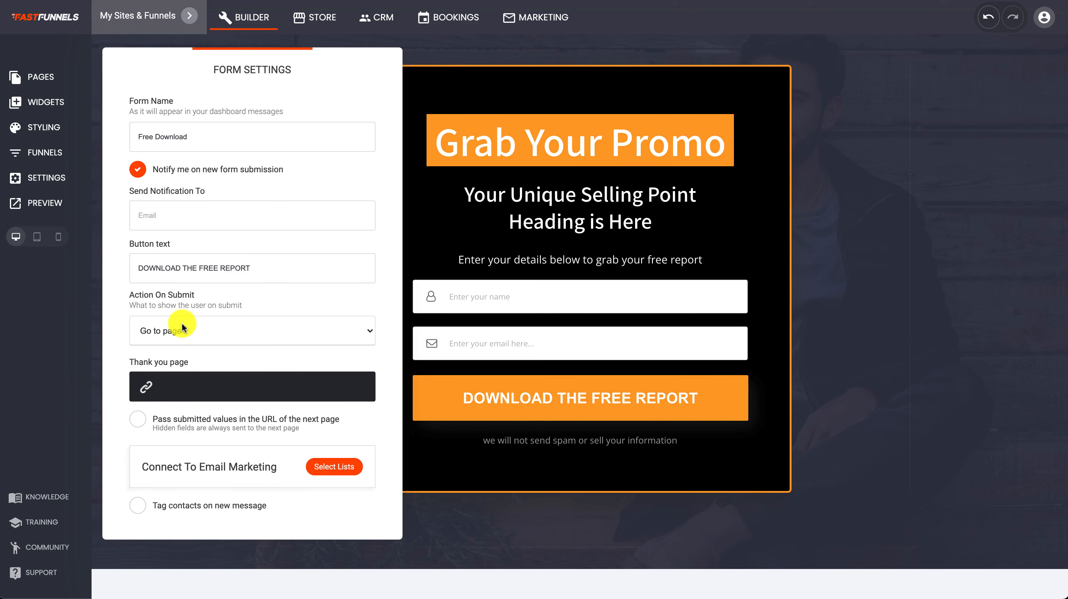
left_click(152, 386)
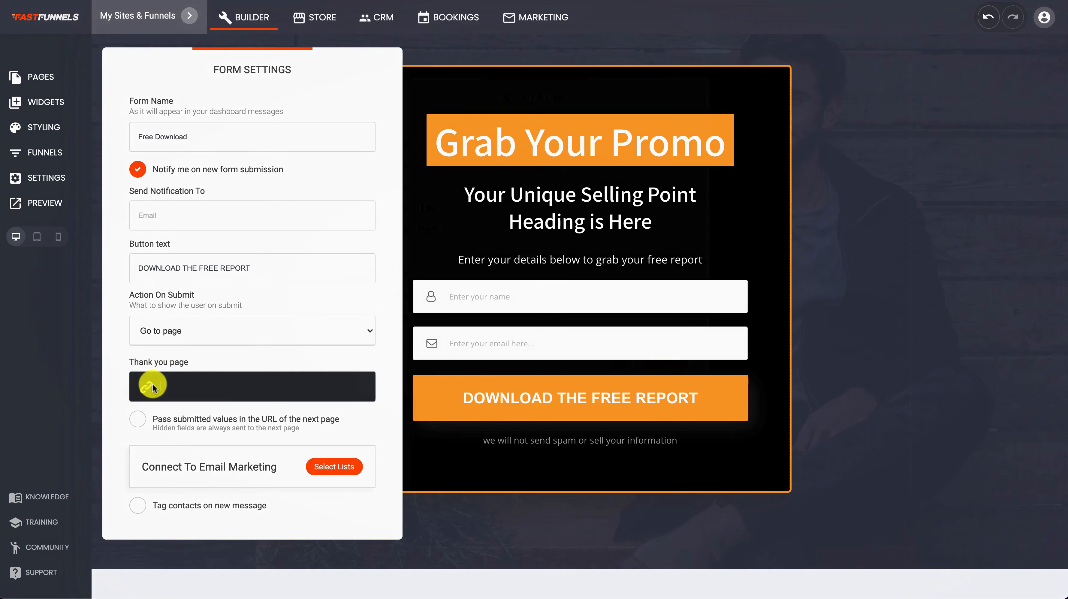
left_click(559, 154)
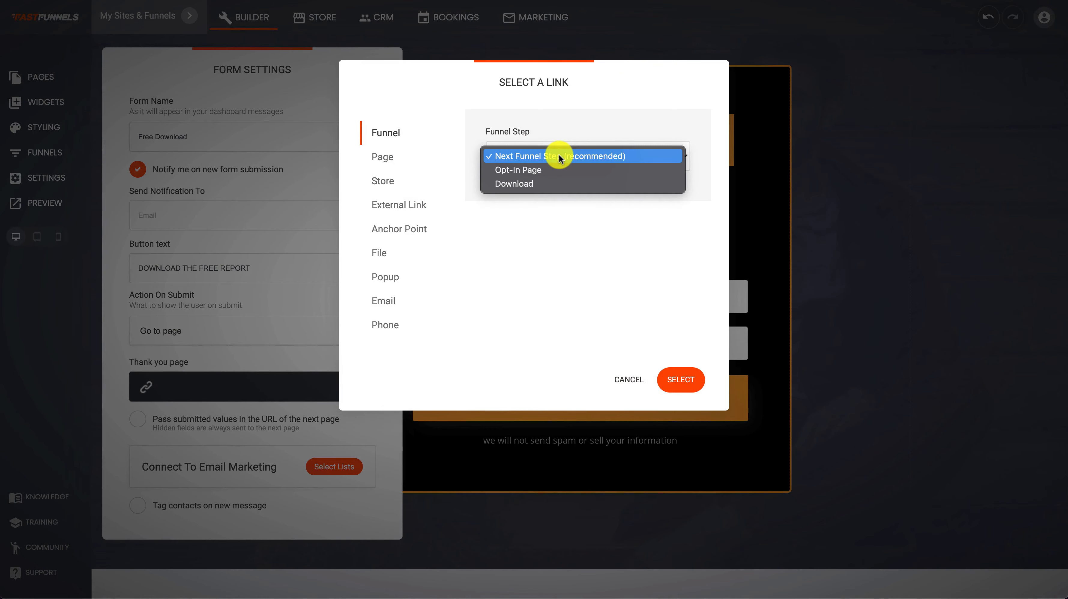
left_click(539, 158)
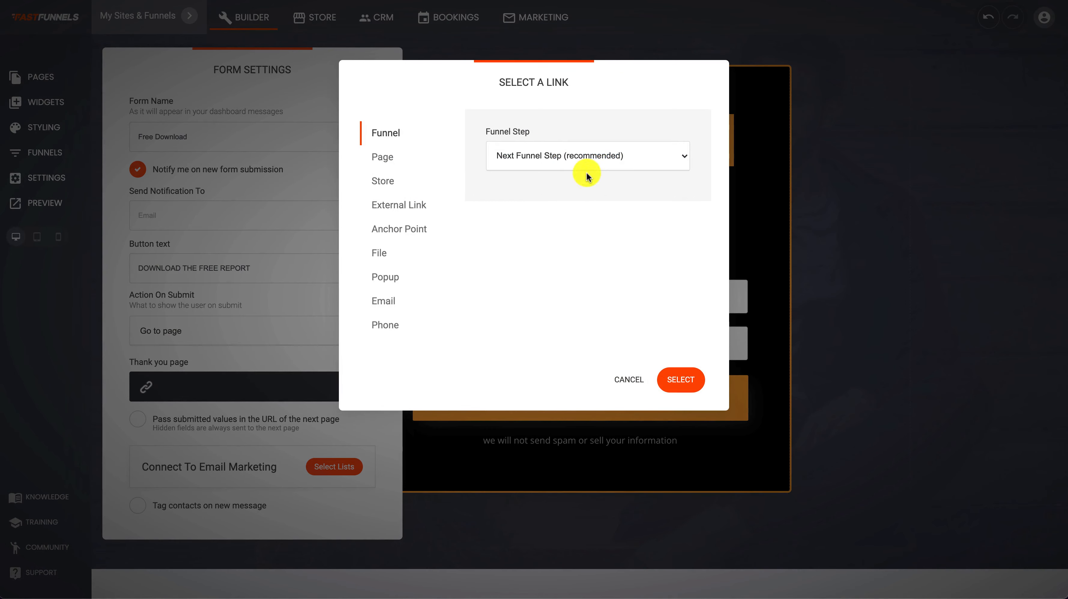
left_click(679, 379)
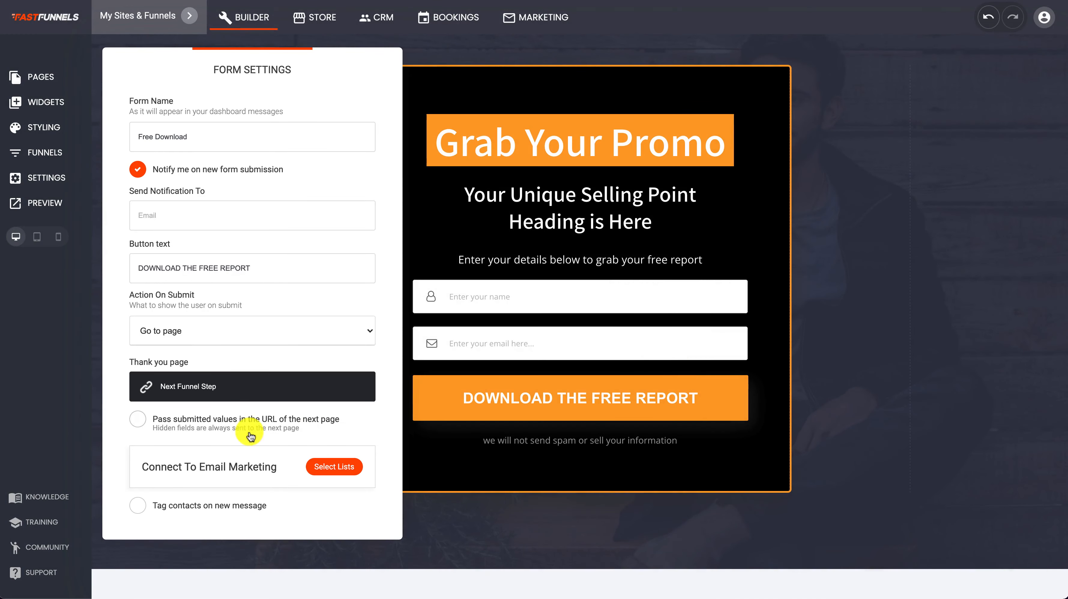
Connect the opt-in form to email marketing by adding a new subscriber list named "My List" and confirming the list selection.
left_click(331, 469)
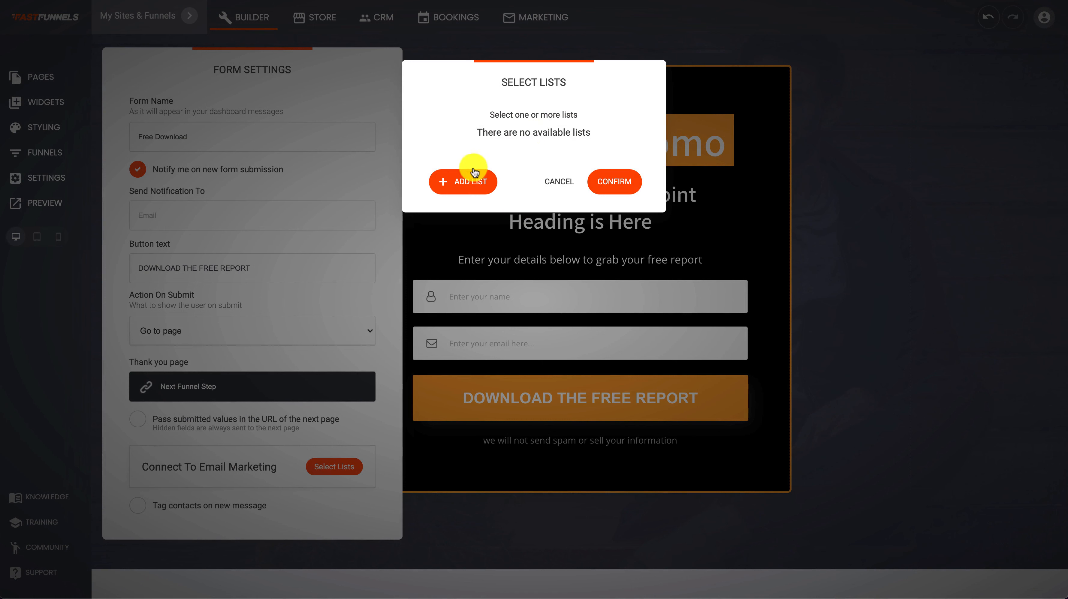
left_click(465, 183)
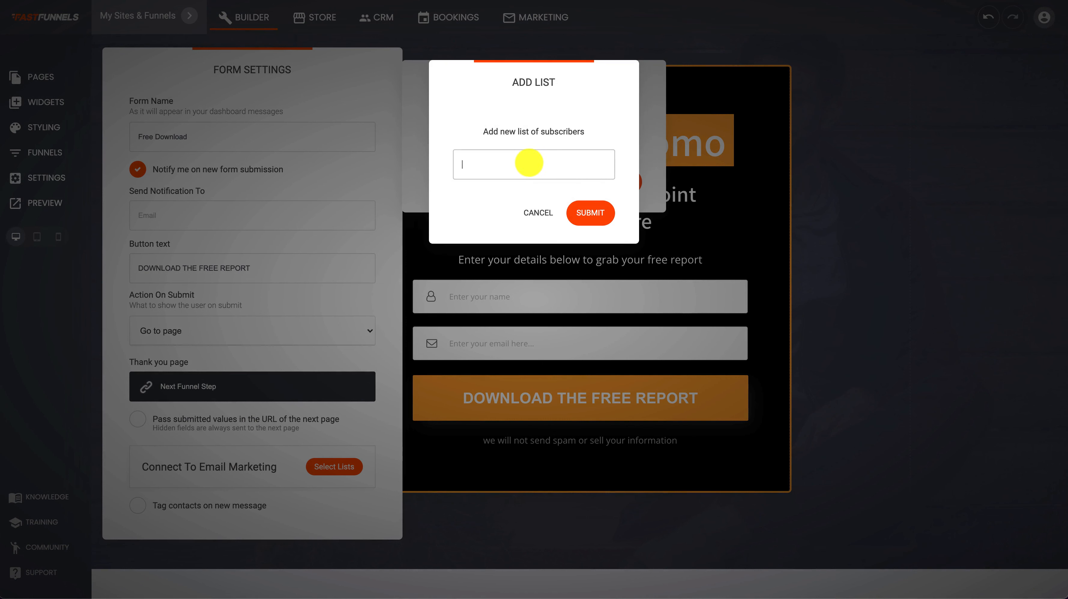
type("My List")
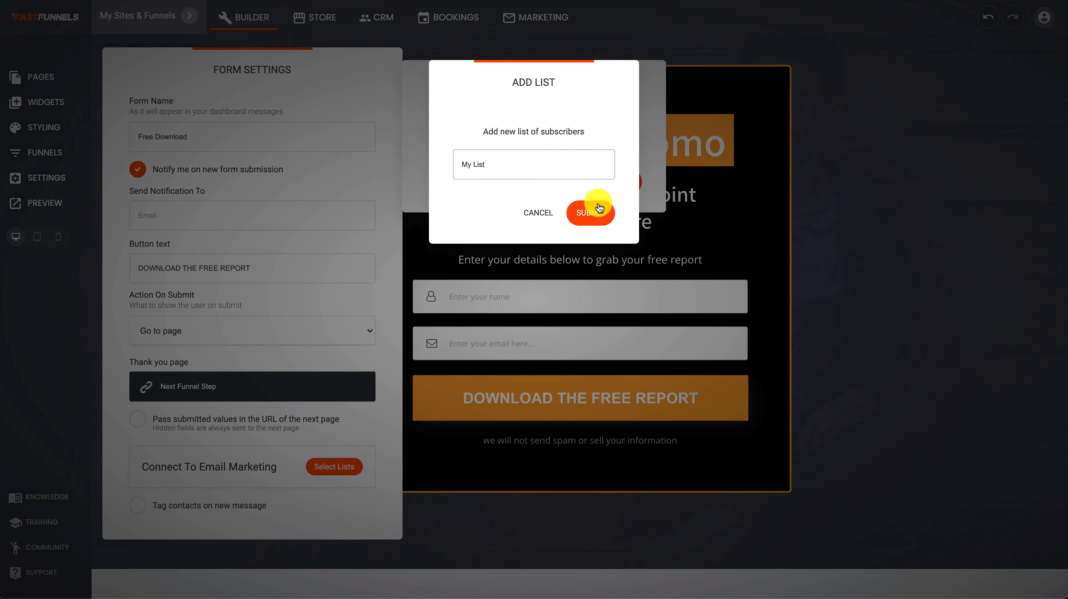
left_click(599, 209)
left_click(607, 184)
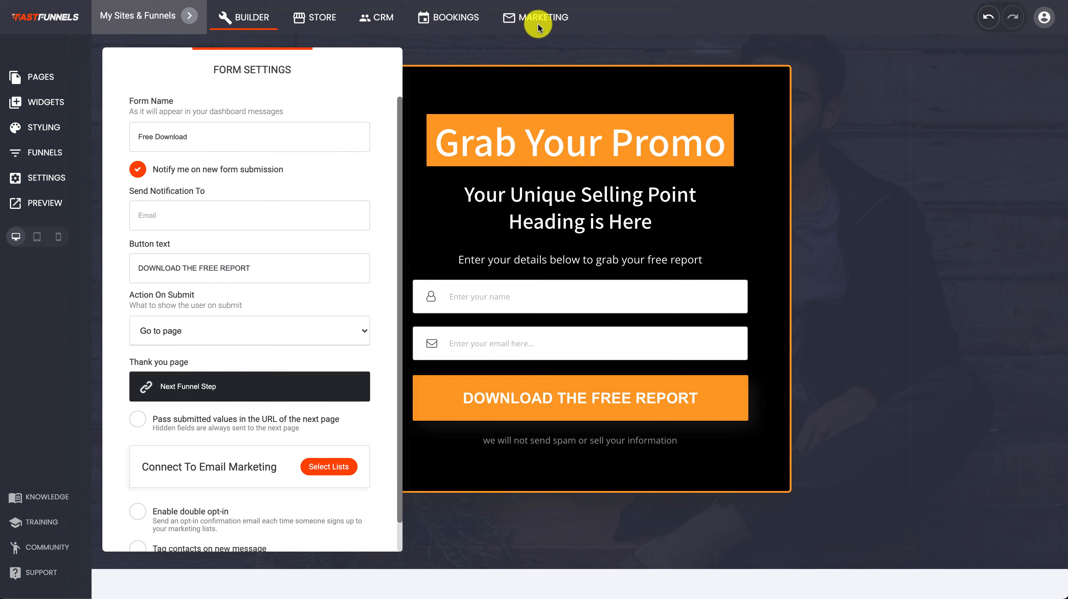
Enable tagging contacts on new message for the form and add the tag "FREE DOWNLOAD".
scroll(134, 361, "down", 2)
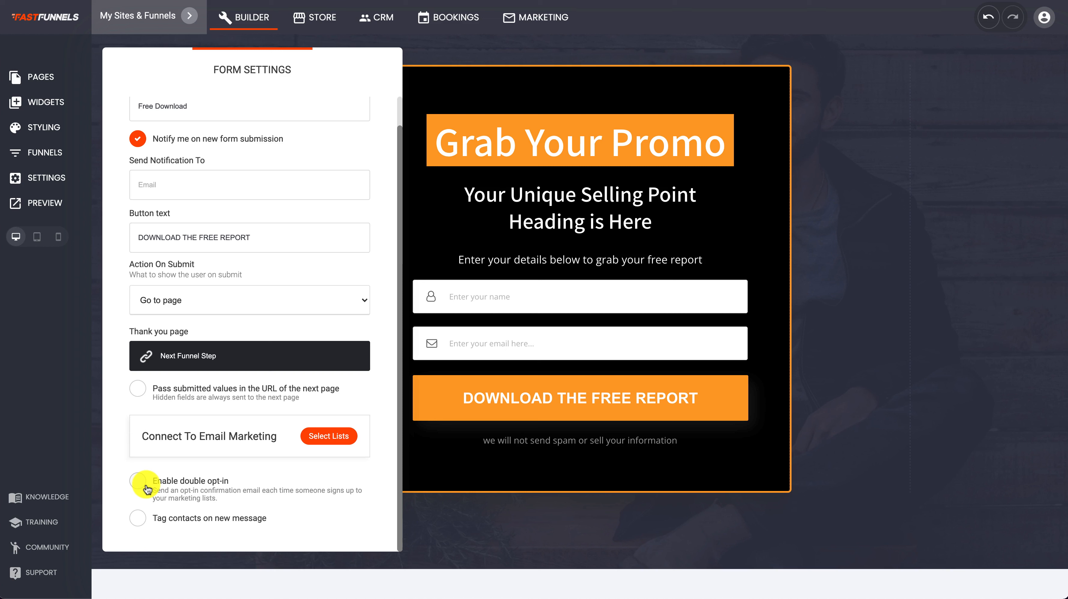
left_click(138, 519)
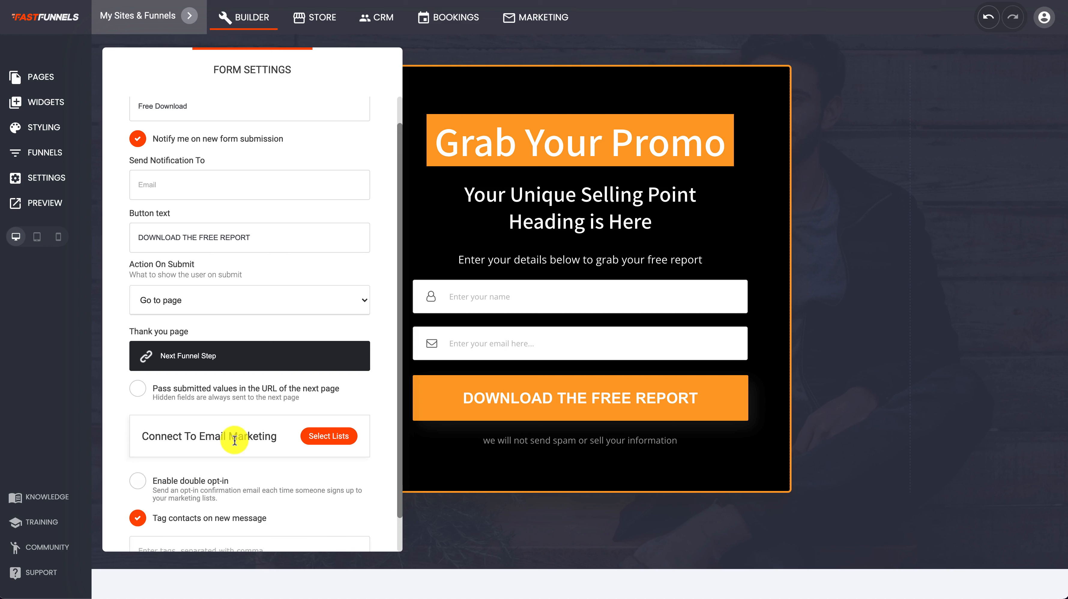
scroll(231, 436, "down", 1)
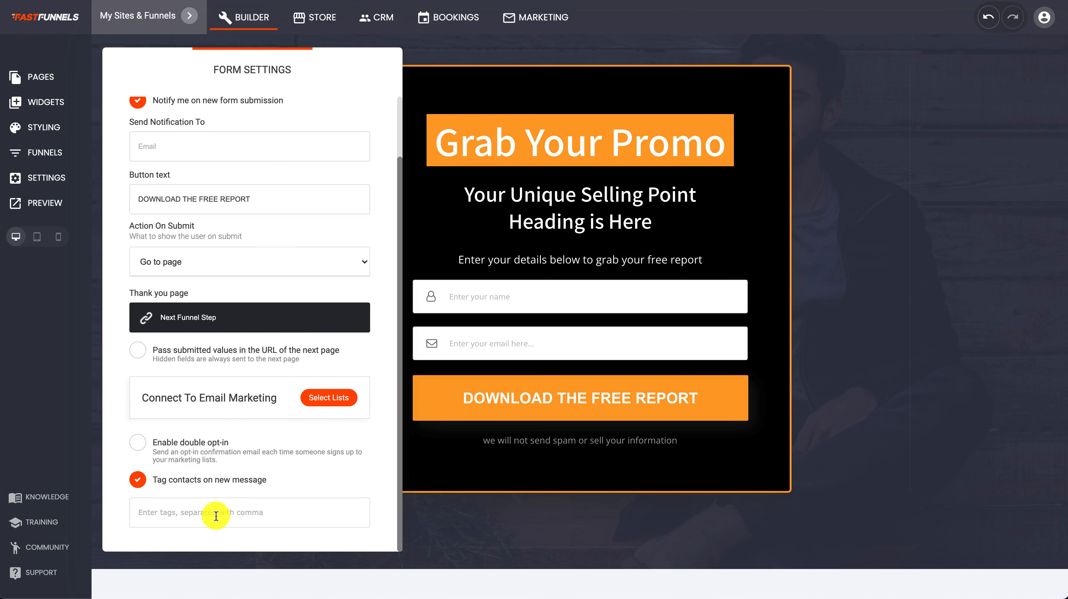
left_click(216, 516)
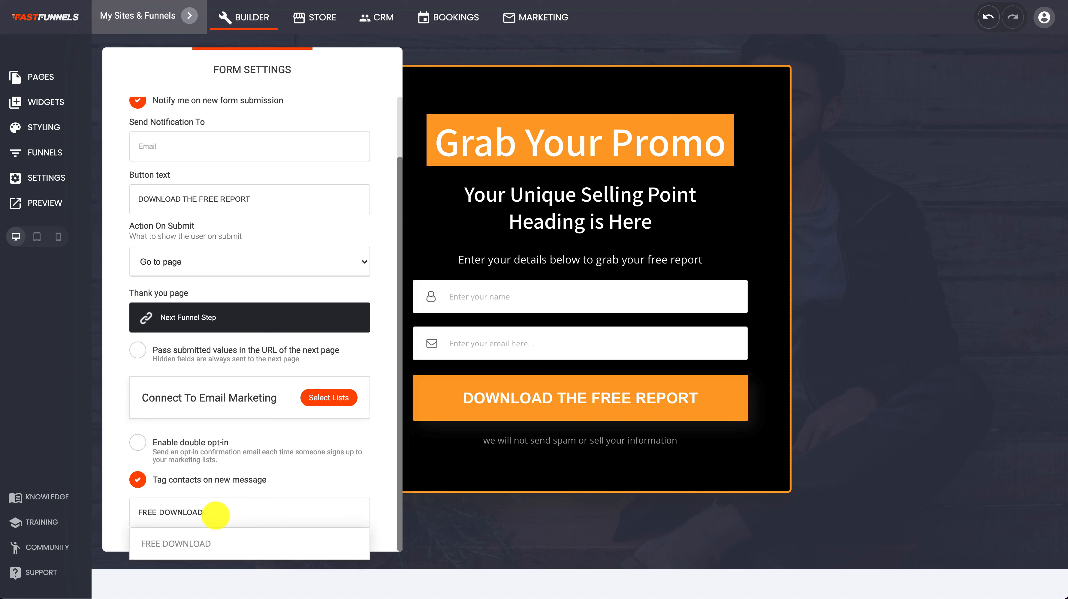
key("Return")
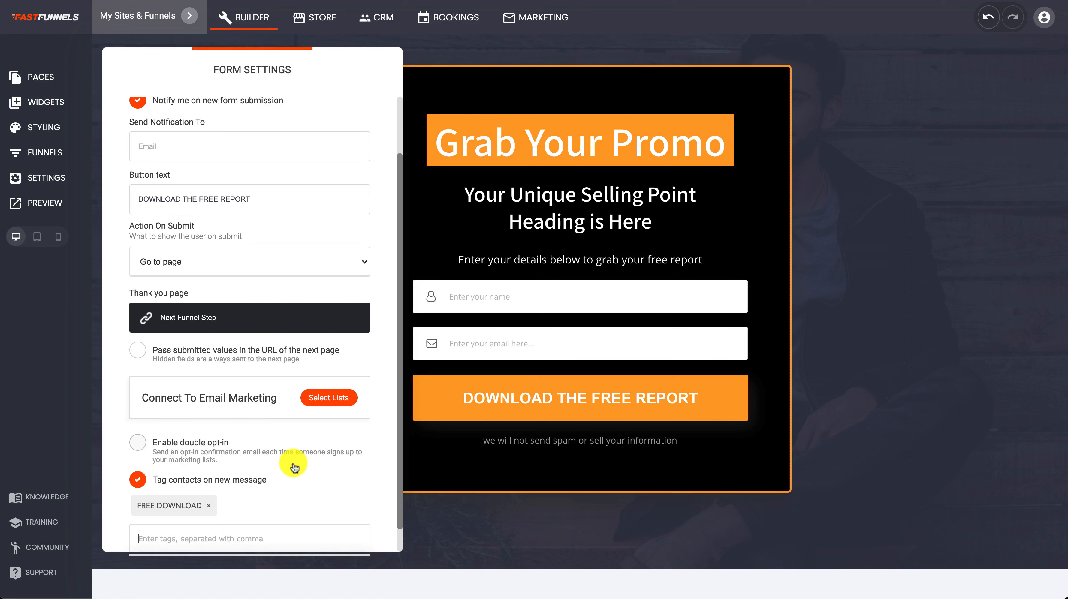
Review the form settings, close them and save the opt-in page.
scroll(294, 467, "down", 1)
scroll(293, 463, "up", 3)
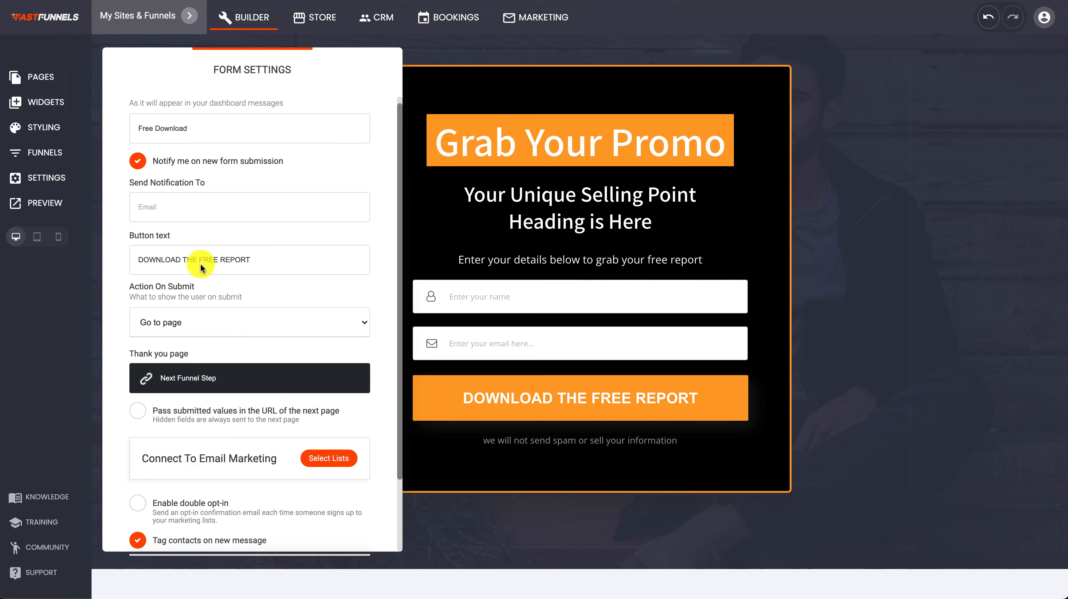
scroll(250, 427, "down", 3)
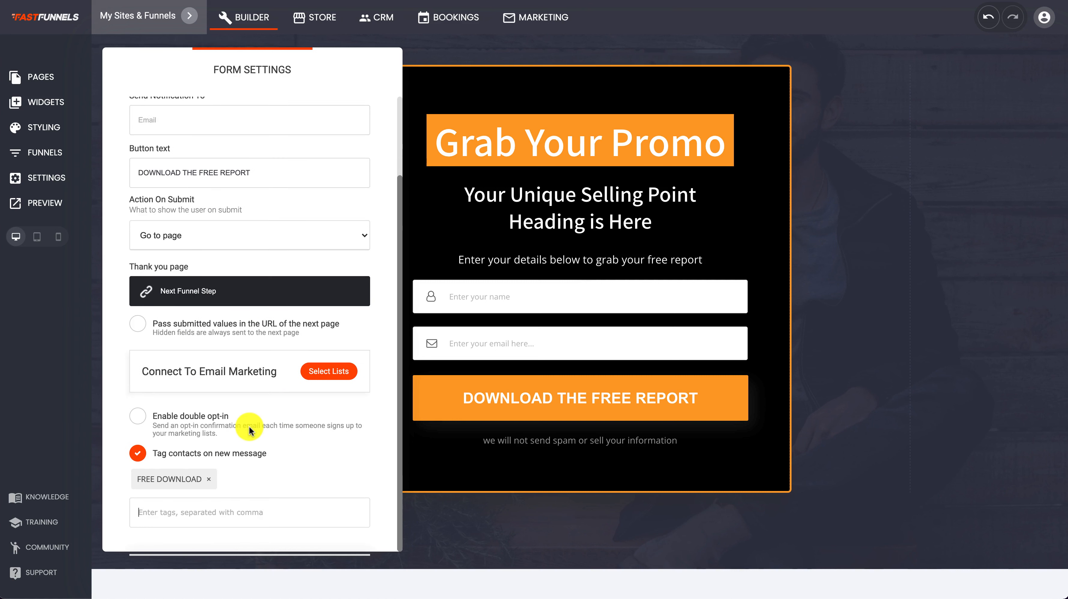
left_click(532, 536)
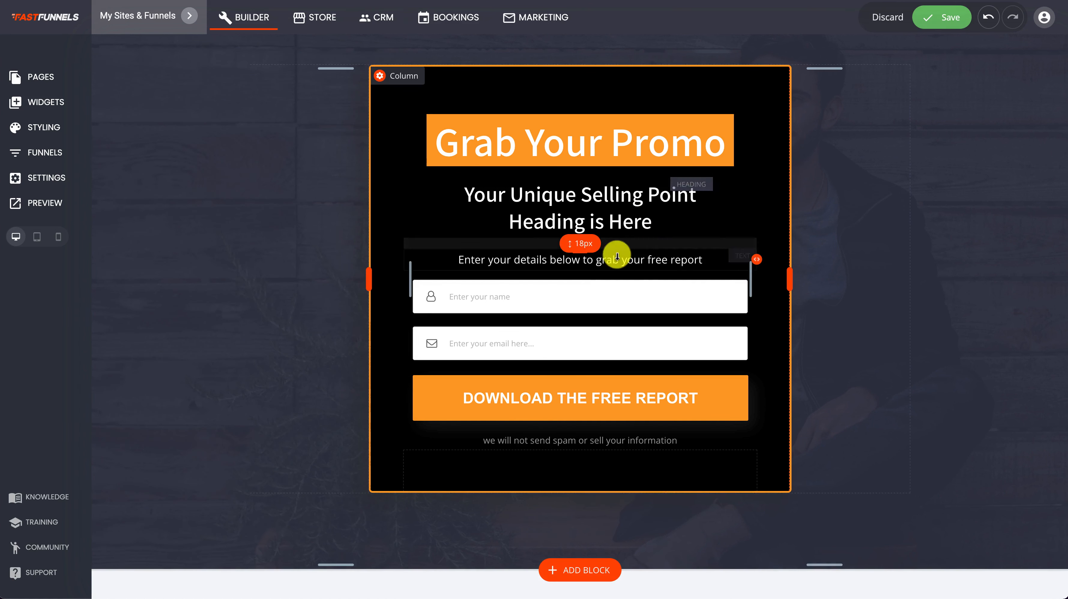
left_click(954, 26)
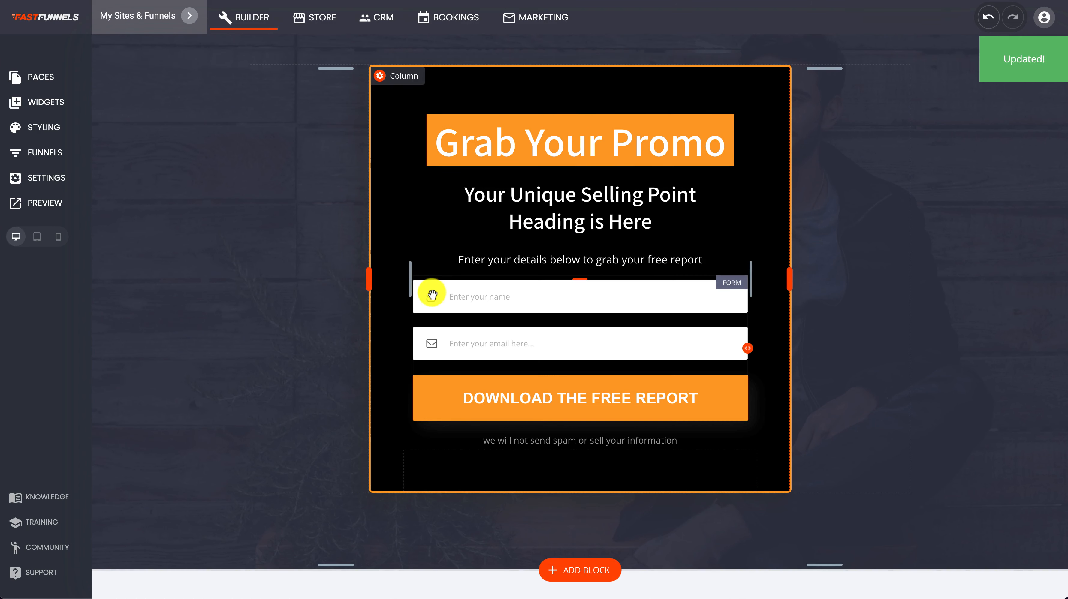
Examine which CRM property the opt-in form's name and email fields are each mapped to.
mouse_move(460, 303)
left_click(461, 263)
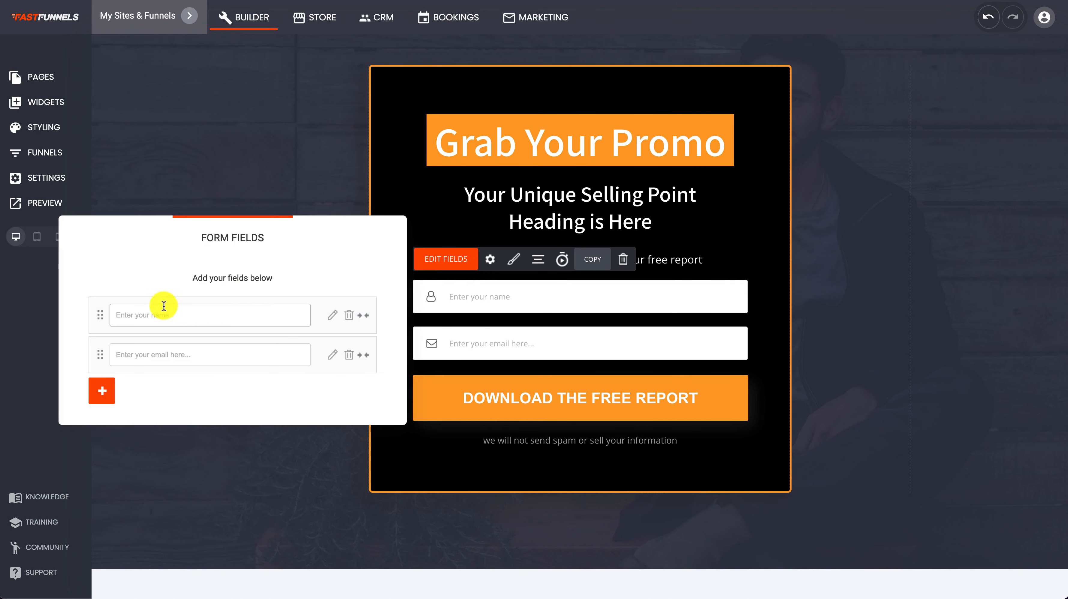
left_click(333, 324)
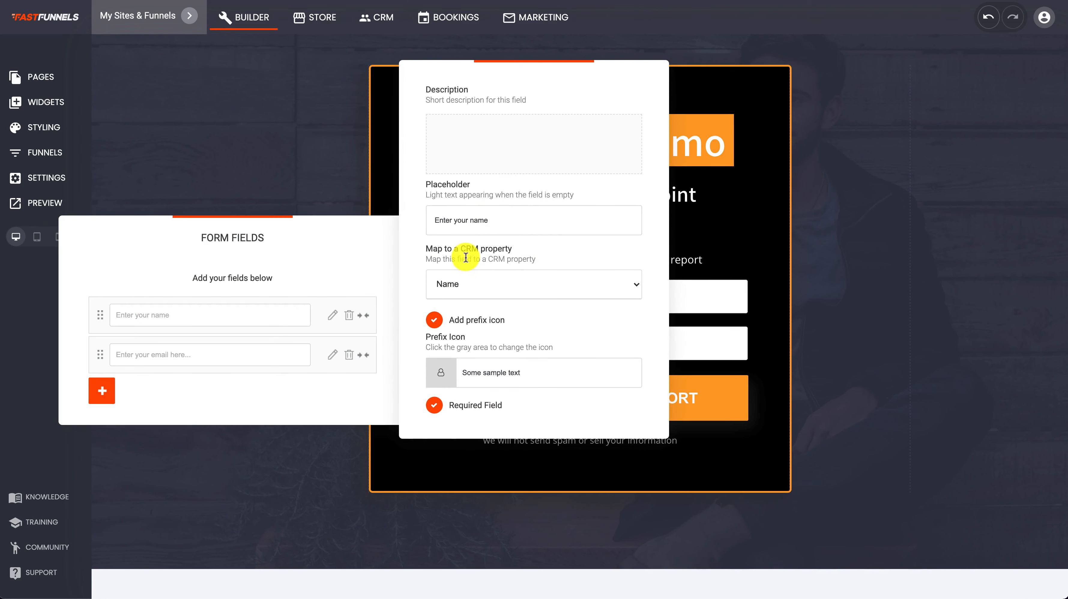
left_click_drag(428, 248, 511, 250)
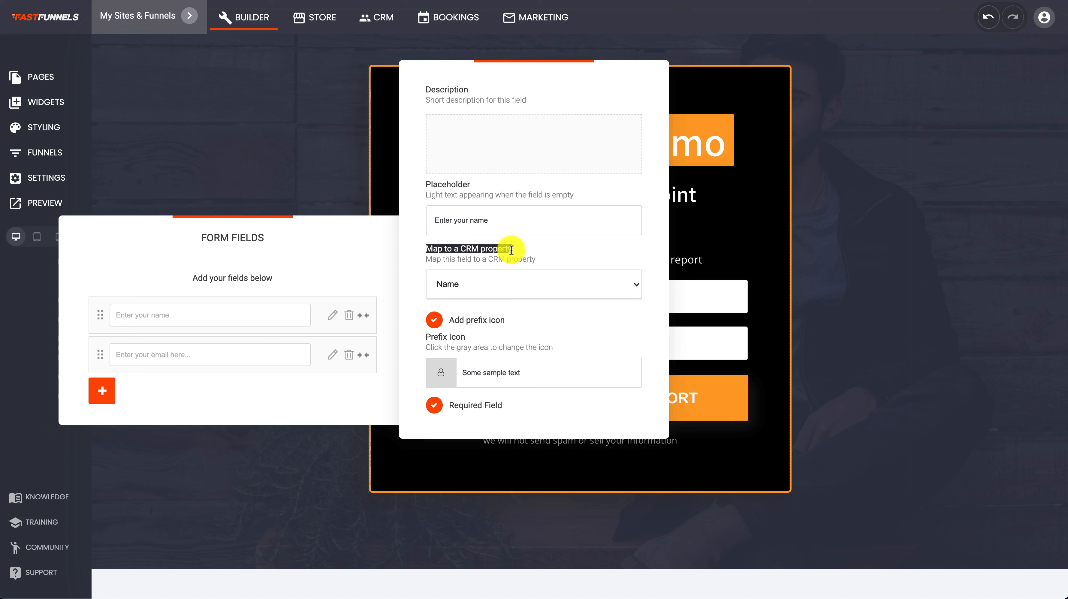
left_click(513, 250)
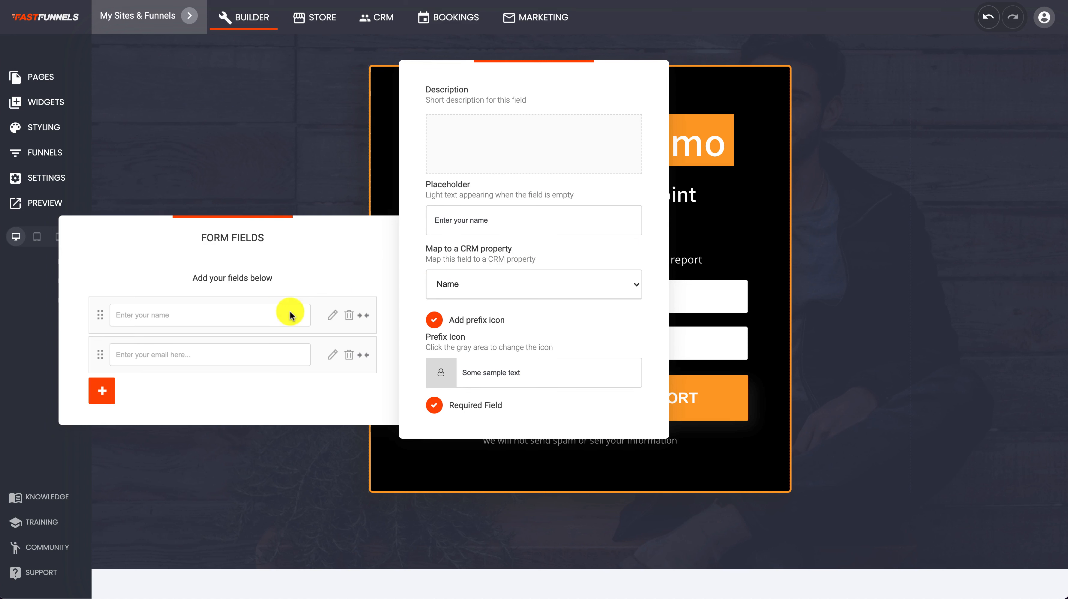
left_click(288, 406)
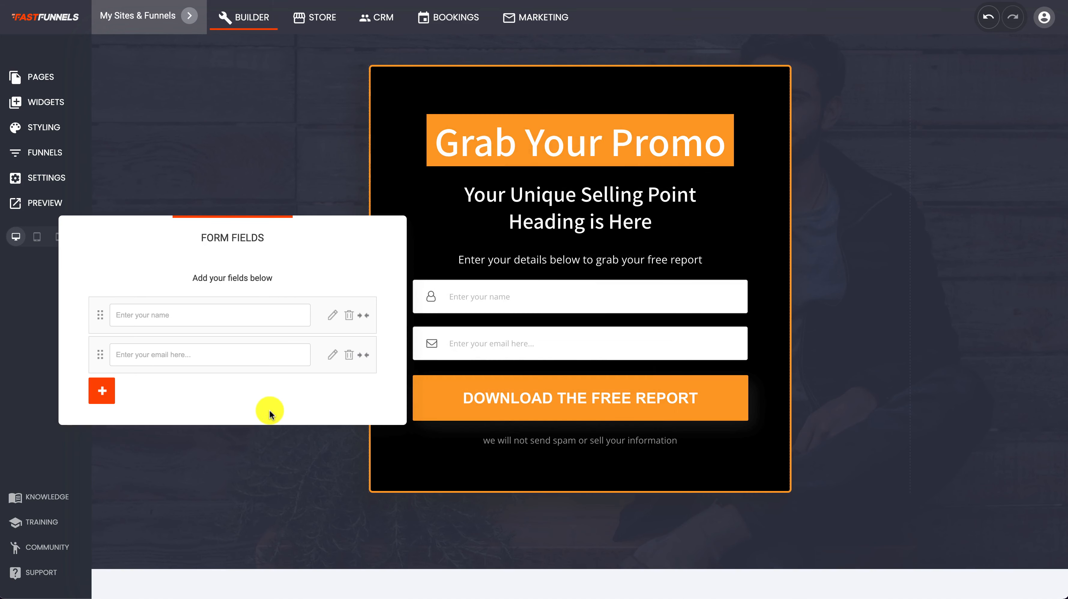
left_click(332, 355)
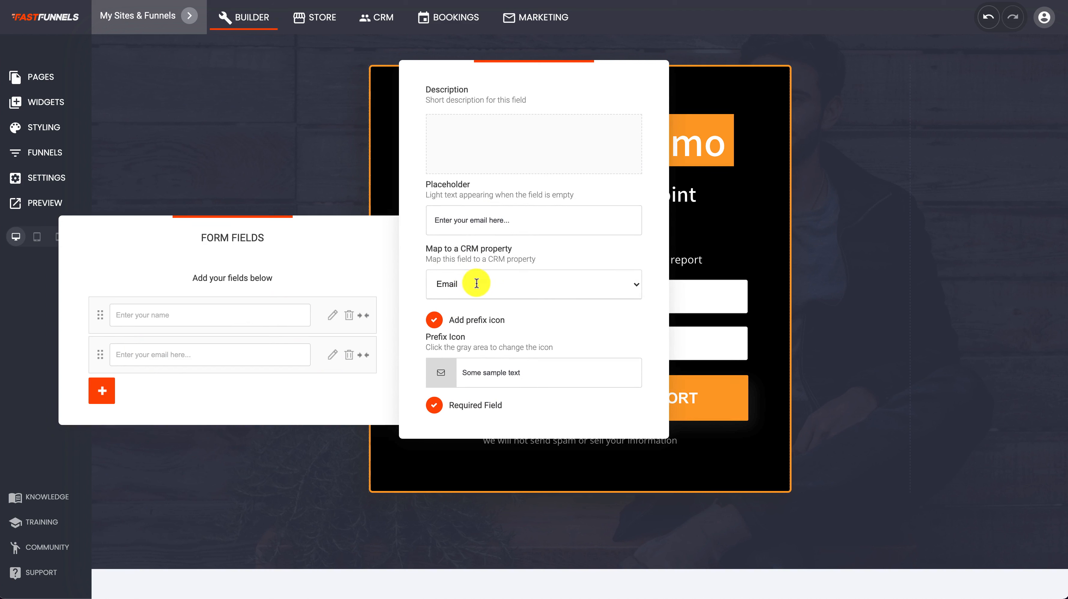
left_click(267, 401)
left_click(322, 477)
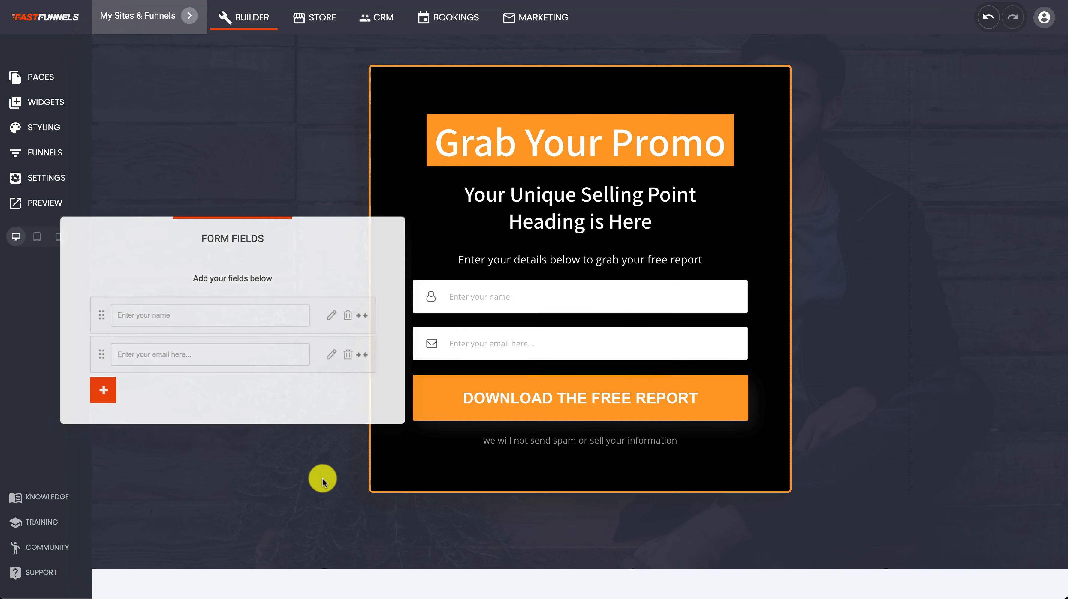
Set the border radius of the form's download button to 0px in the form styling and save the page.
mouse_move(631, 324)
left_click(513, 261)
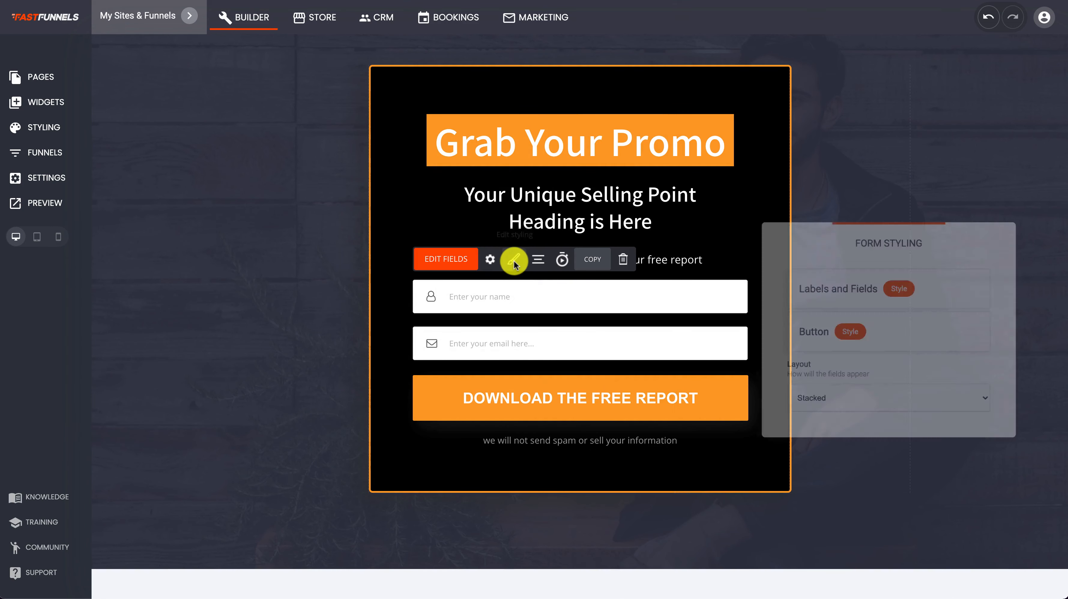
left_click(849, 332)
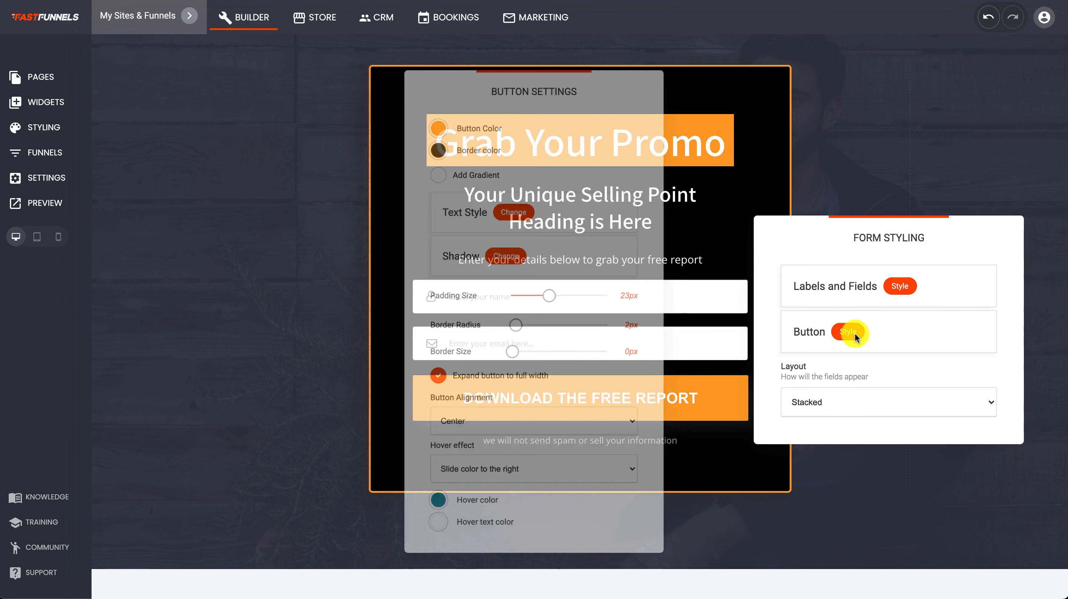
left_click_drag(542, 112, 284, 127)
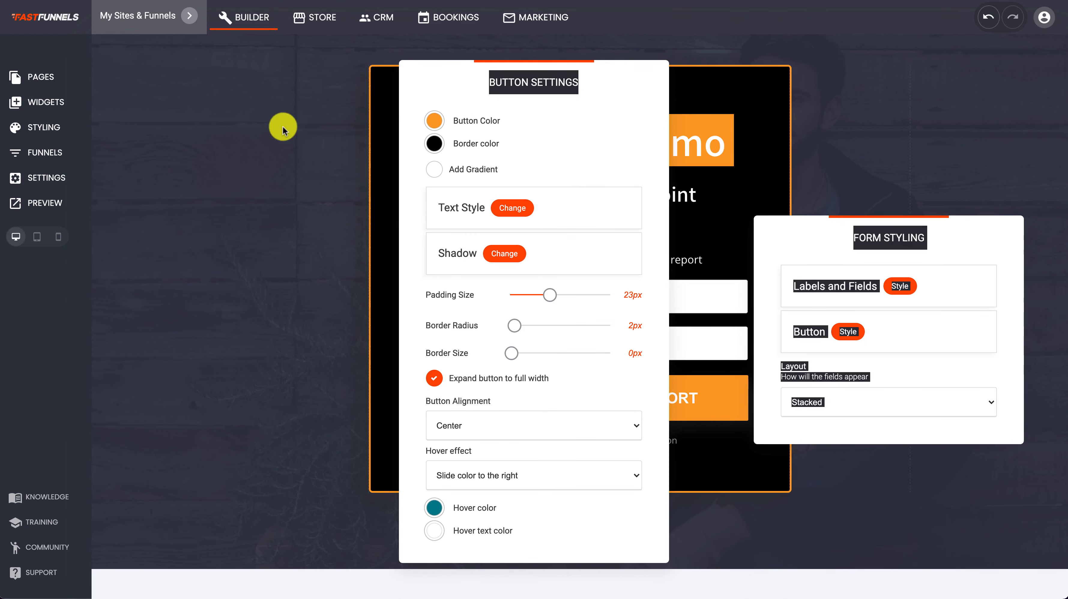
left_click_drag(450, 73, 164, 72)
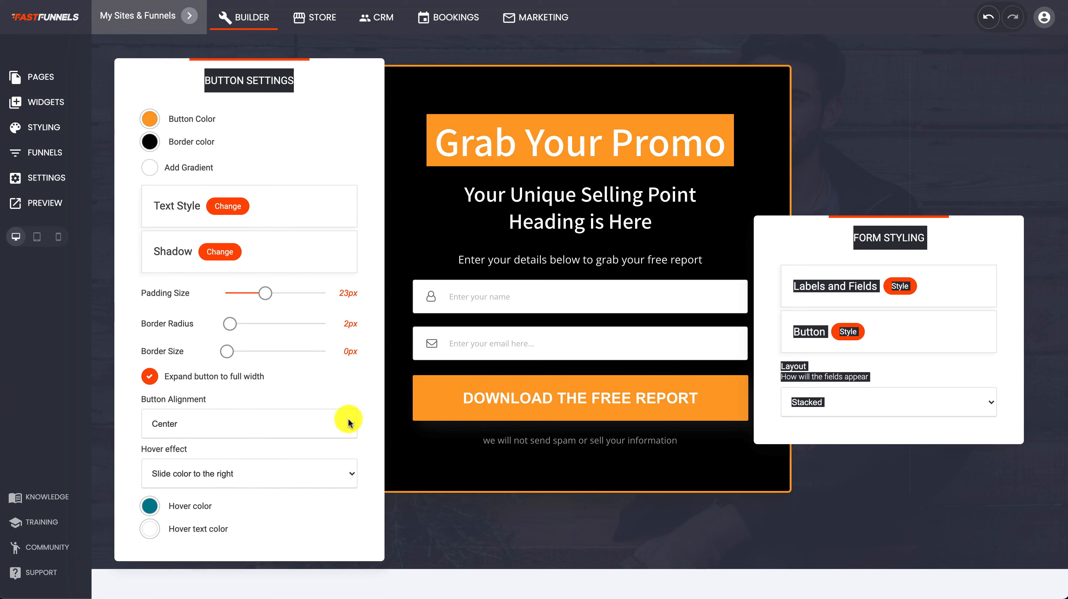
left_click_drag(230, 332, 173, 323)
mouse_move(239, 333)
left_mouse_down()
mouse_move(275, 337)
mouse_move(237, 342)
left_mouse_up()
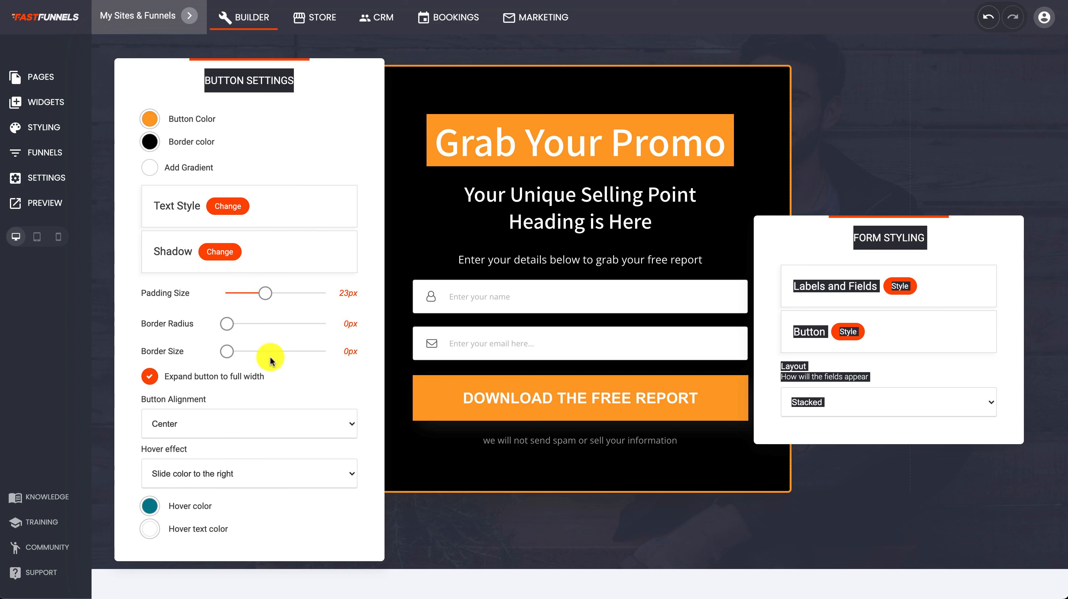
left_click(670, 522)
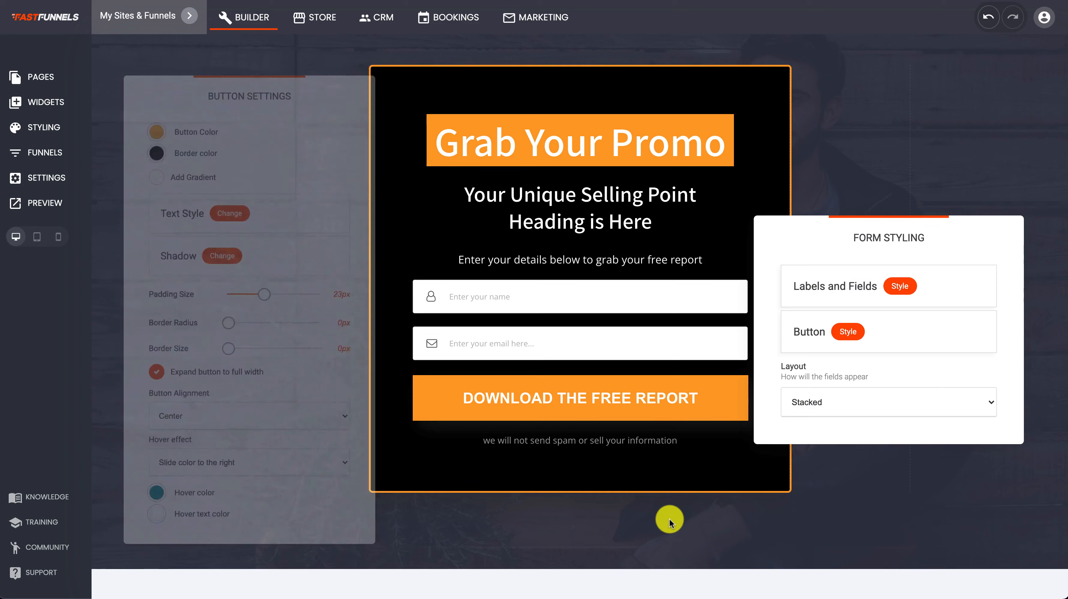
left_click(957, 33)
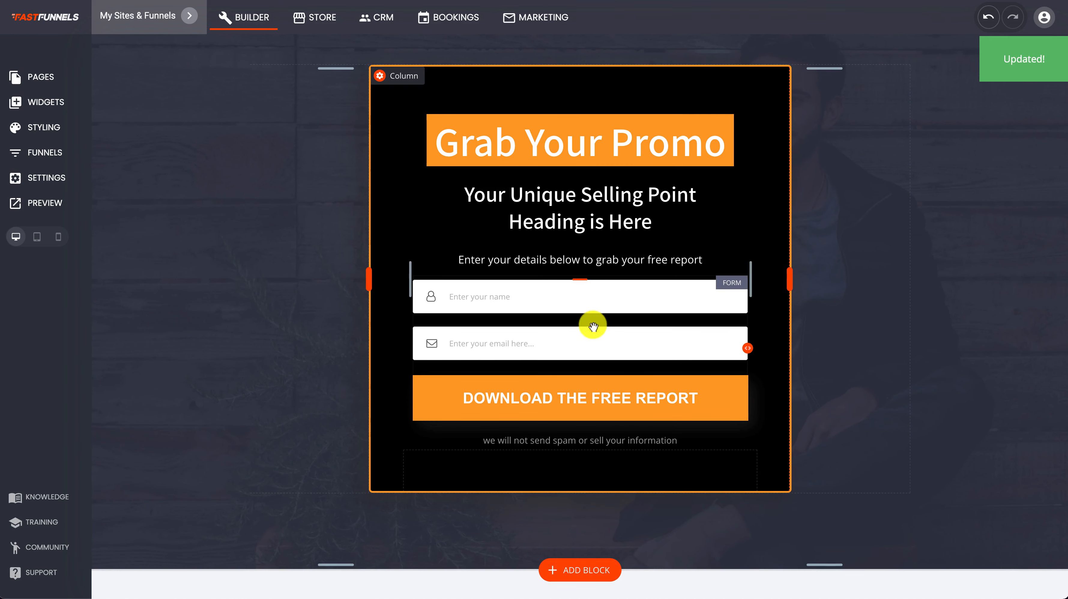
Preview the opt-in page, submit the form with a test name and email to check the redirect, and close the preview.
left_click(53, 202)
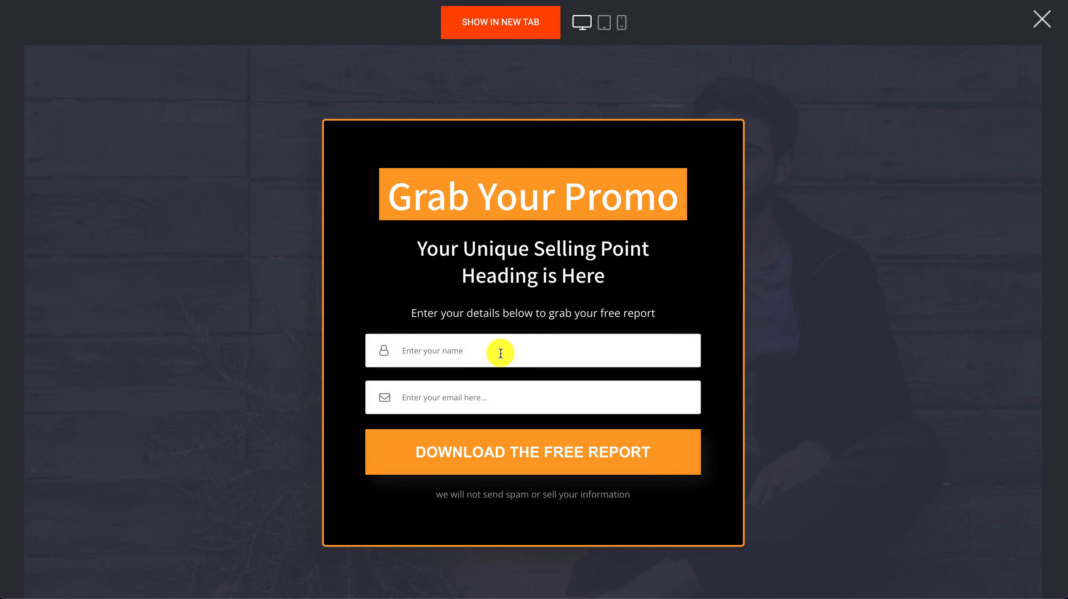
left_click(500, 351)
type("sdfsdfsdfsd")
left_click(472, 396)
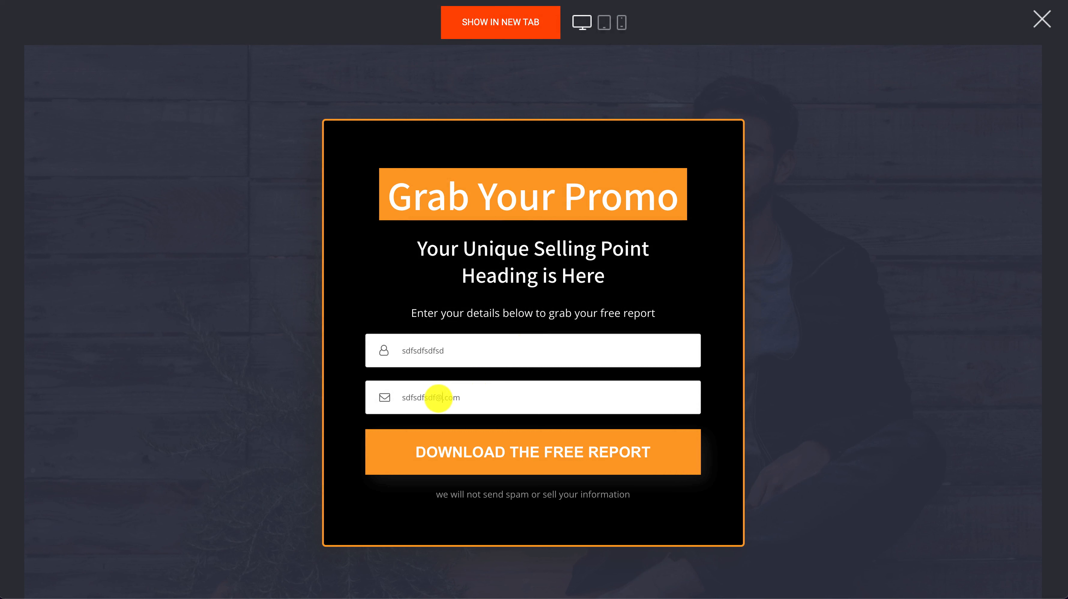
type("dsad")
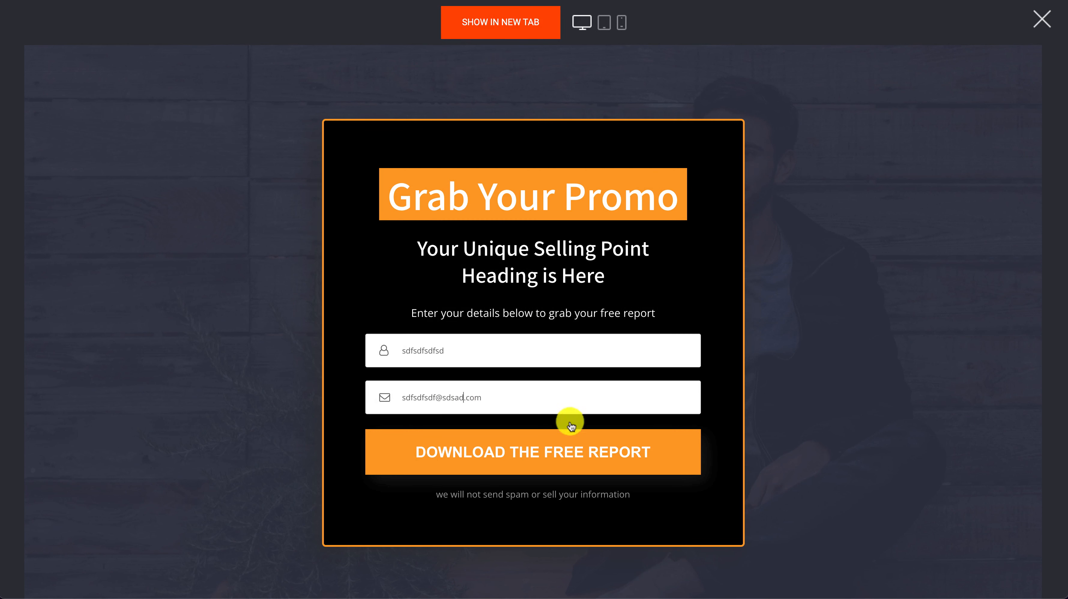
left_click(544, 453)
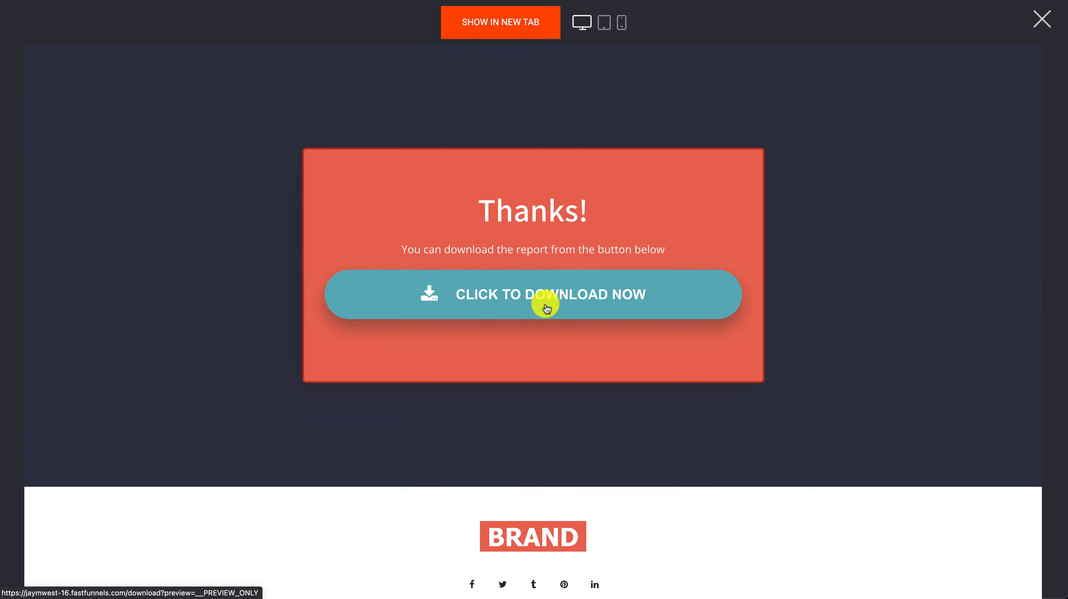
left_click(1039, 20)
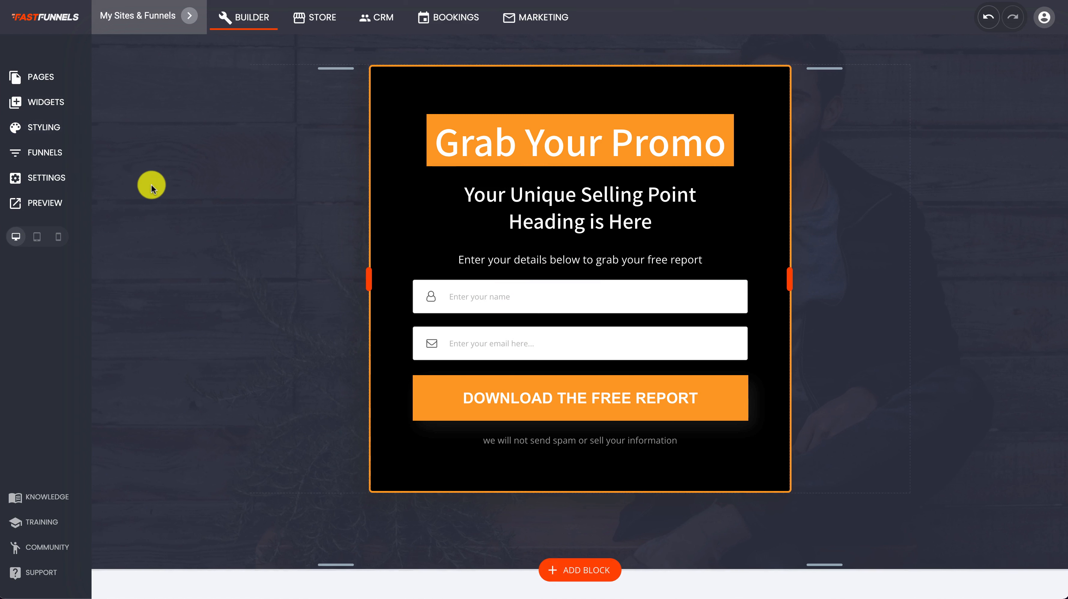
Open the file manager from the funnel settings, showing all files.
left_click(47, 178)
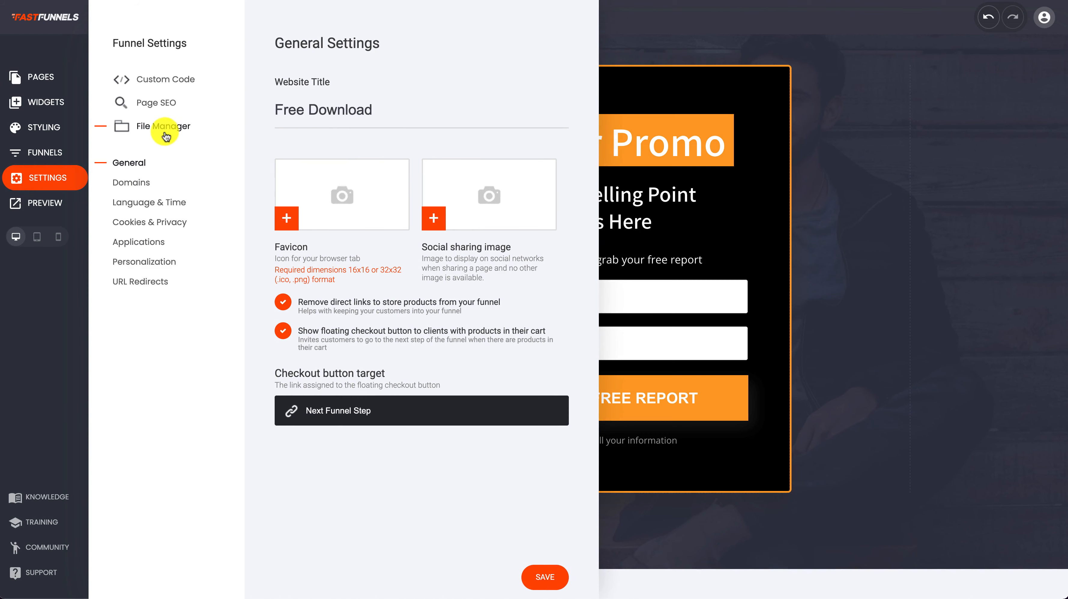
left_click(165, 134)
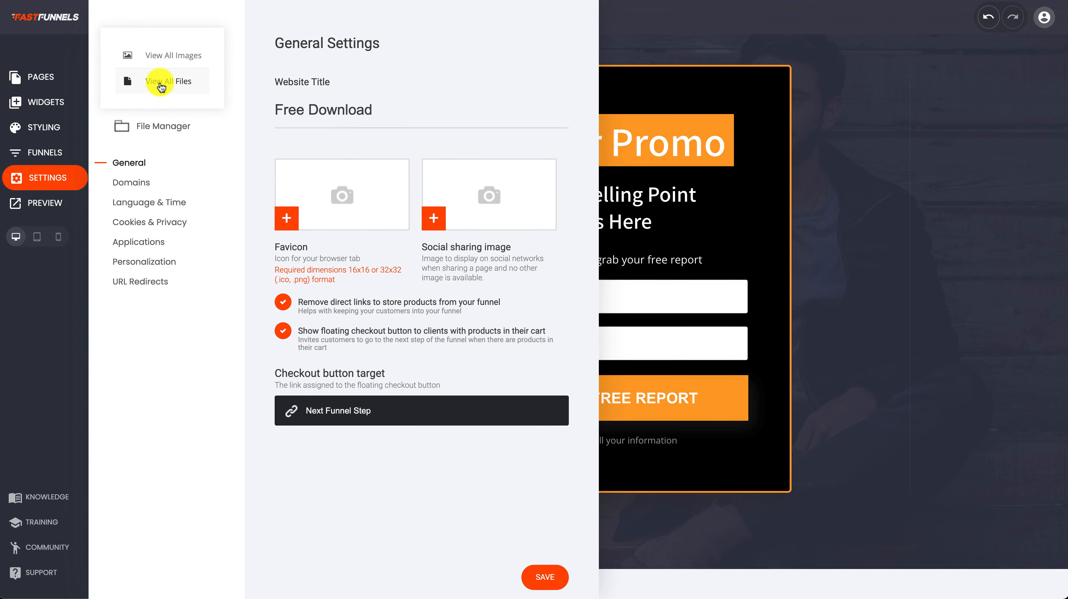
left_click(159, 81)
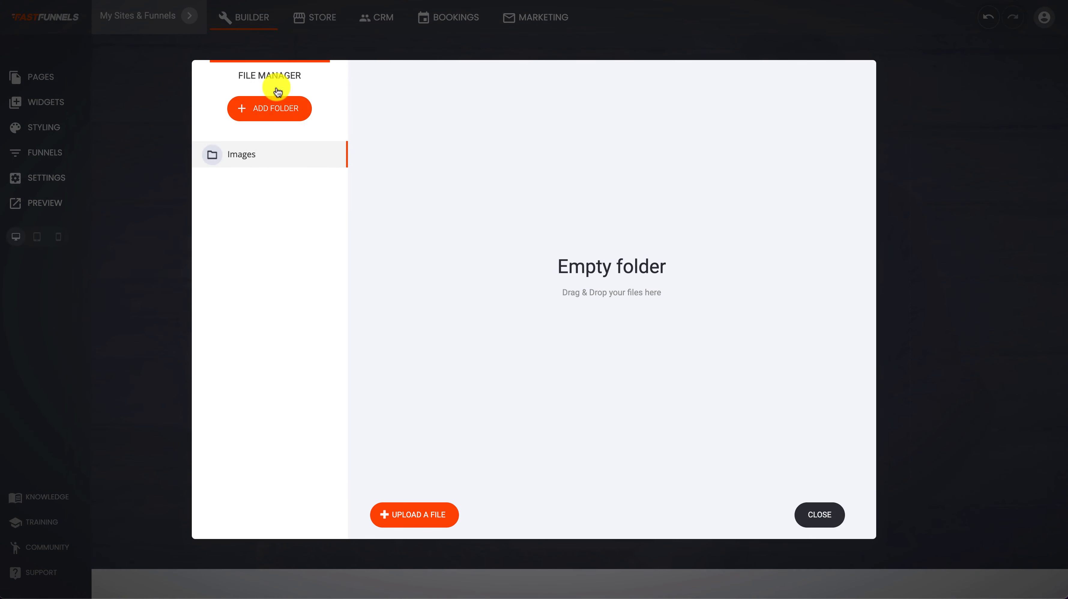
Create a new folder named PDFs in the file manager.
left_click(275, 107)
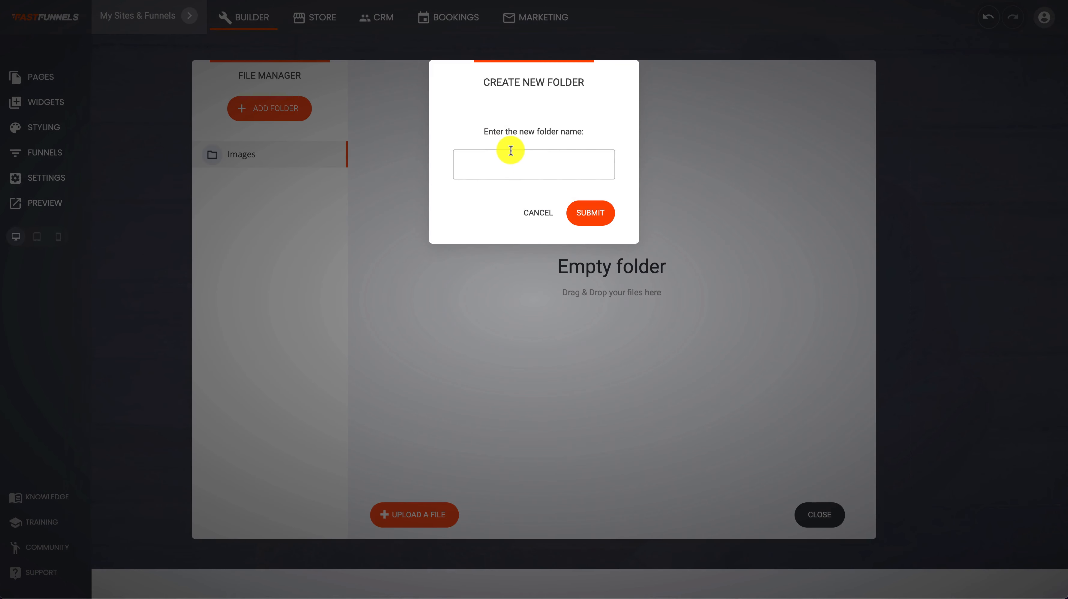
type("PDFs")
left_click(597, 216)
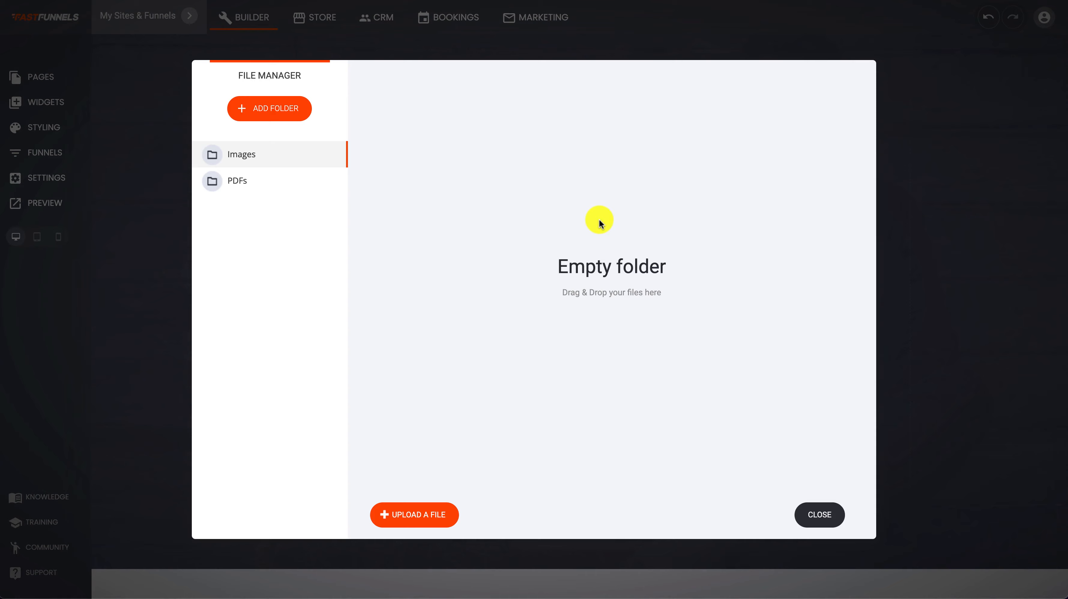
Upload Blue-Monday-How-to-cope-with-the-winter-blues.pdf from the computer into the PDFs folder and close the file manager.
left_click(235, 186)
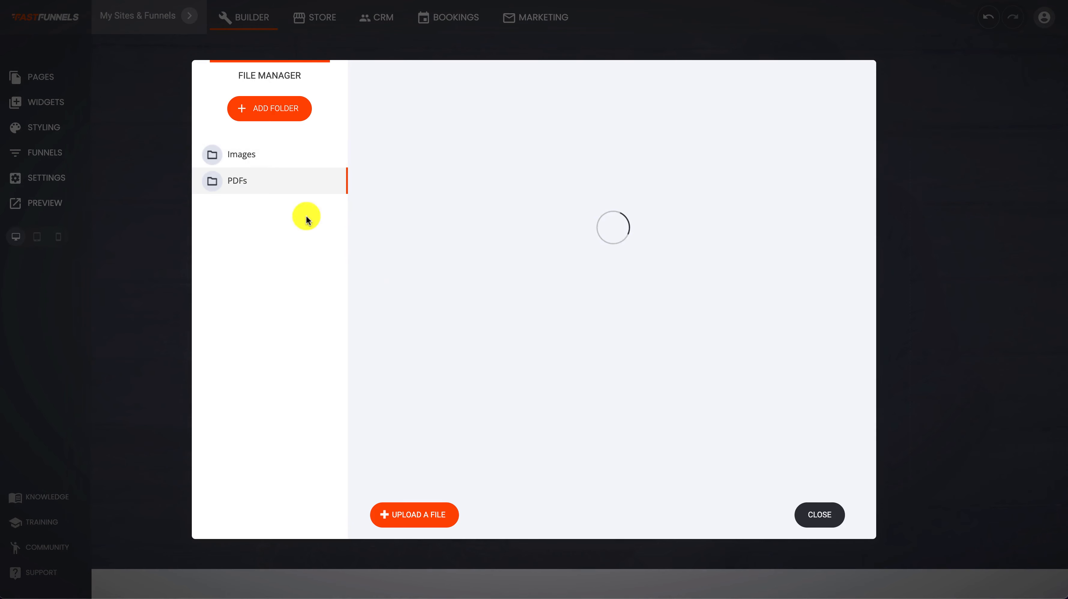
left_click(410, 514)
left_click(723, 160)
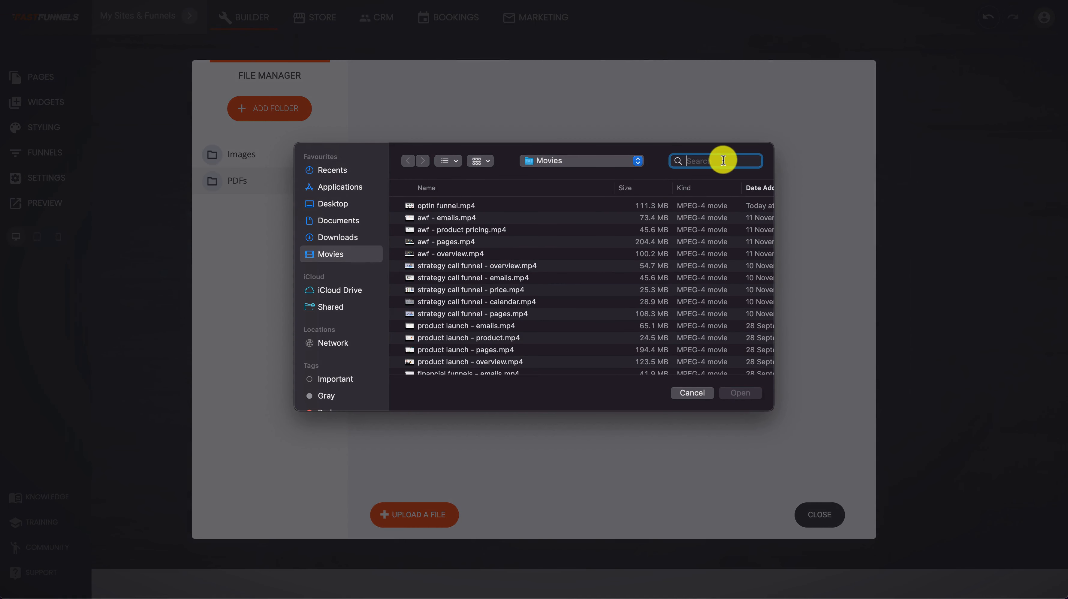
type("pdf")
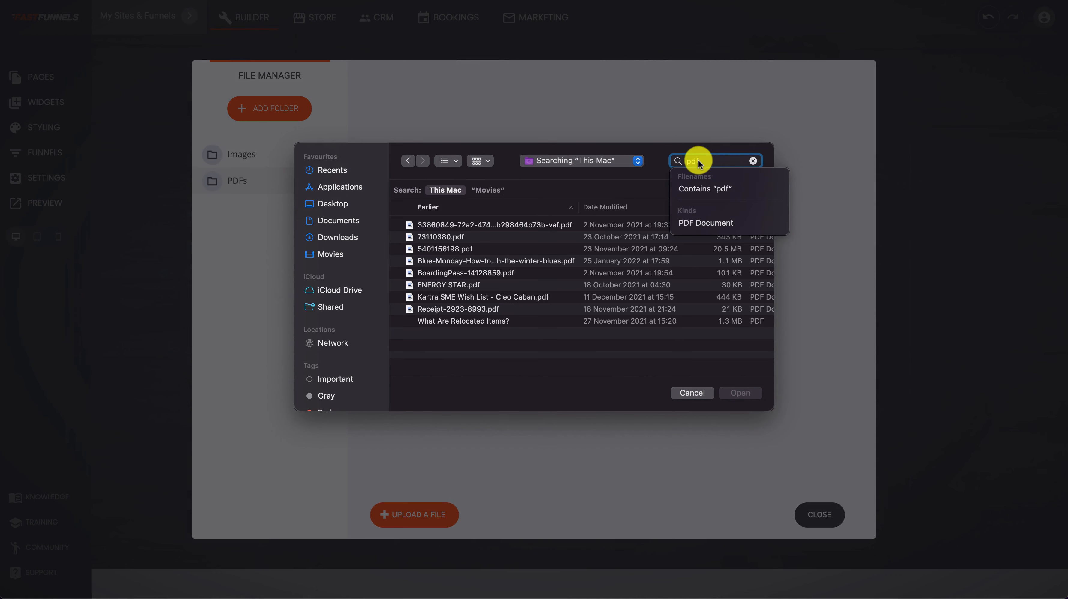
left_click(495, 261)
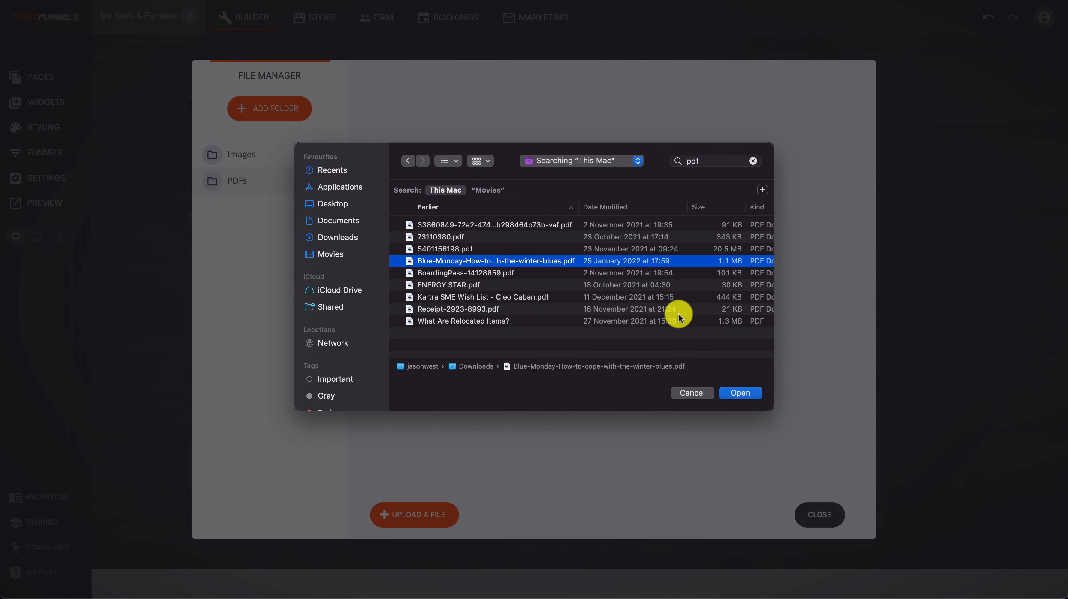
left_click(732, 397)
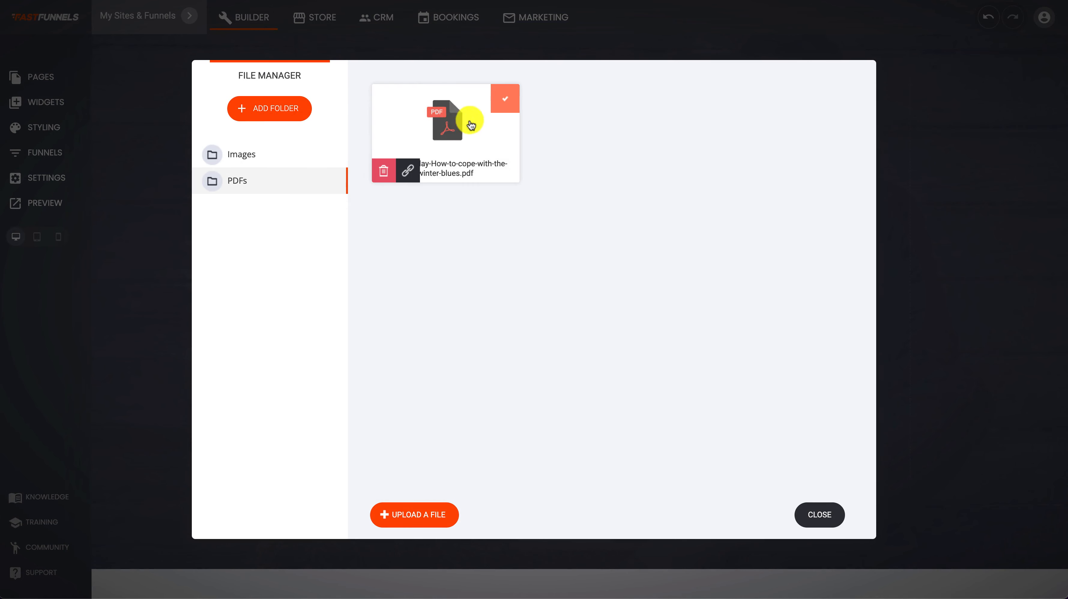
left_click(819, 514)
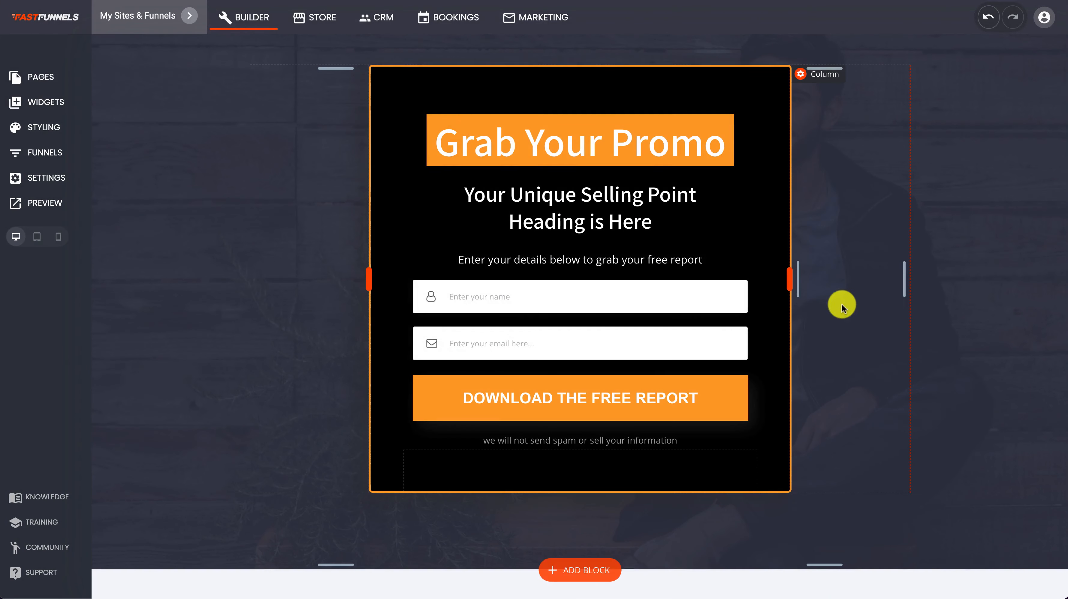
On the funnel's thank-you page, link the download button to the uploaded Blue-Monday PDF file and save the page.
left_click(63, 152)
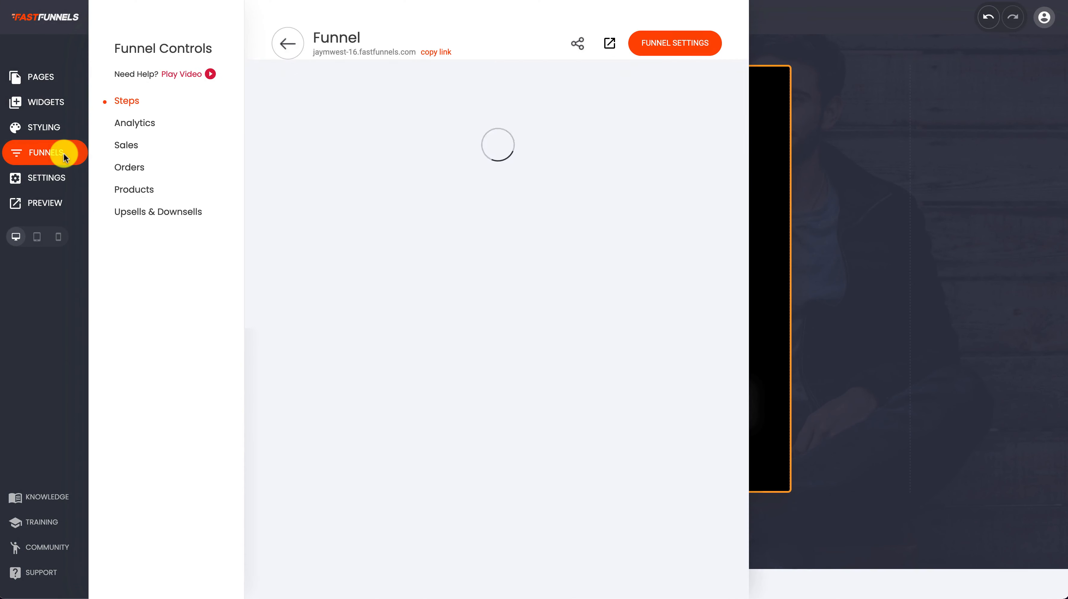
left_click(364, 243)
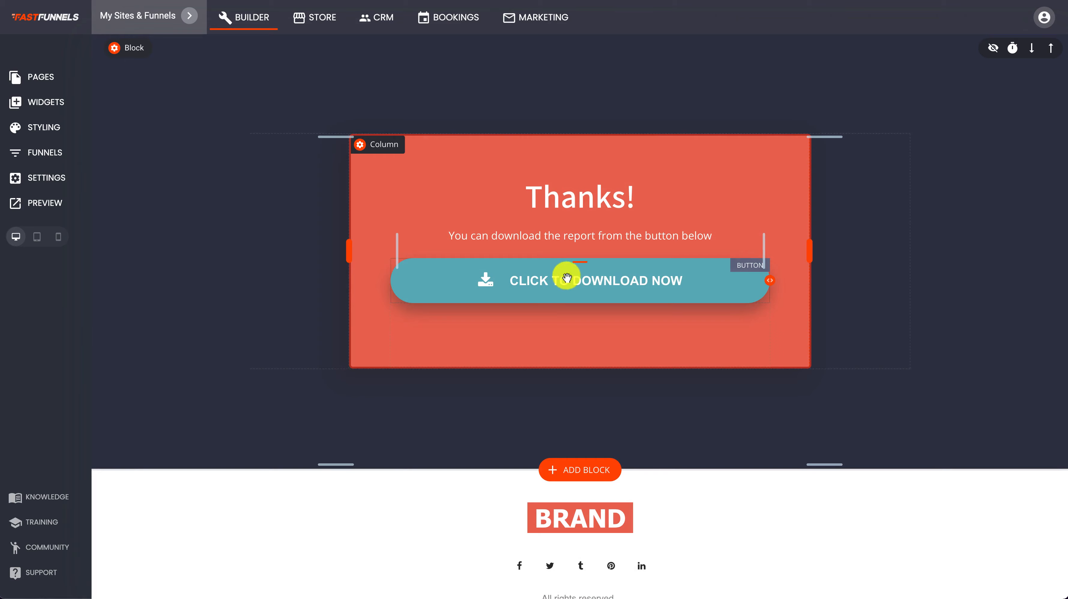
left_click(572, 287)
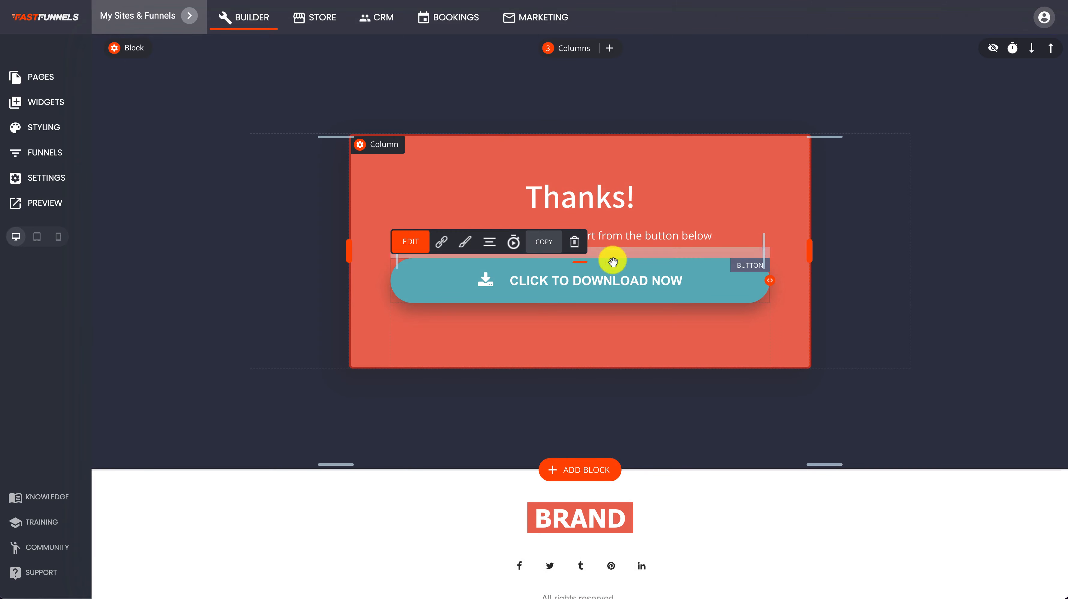
left_click(442, 241)
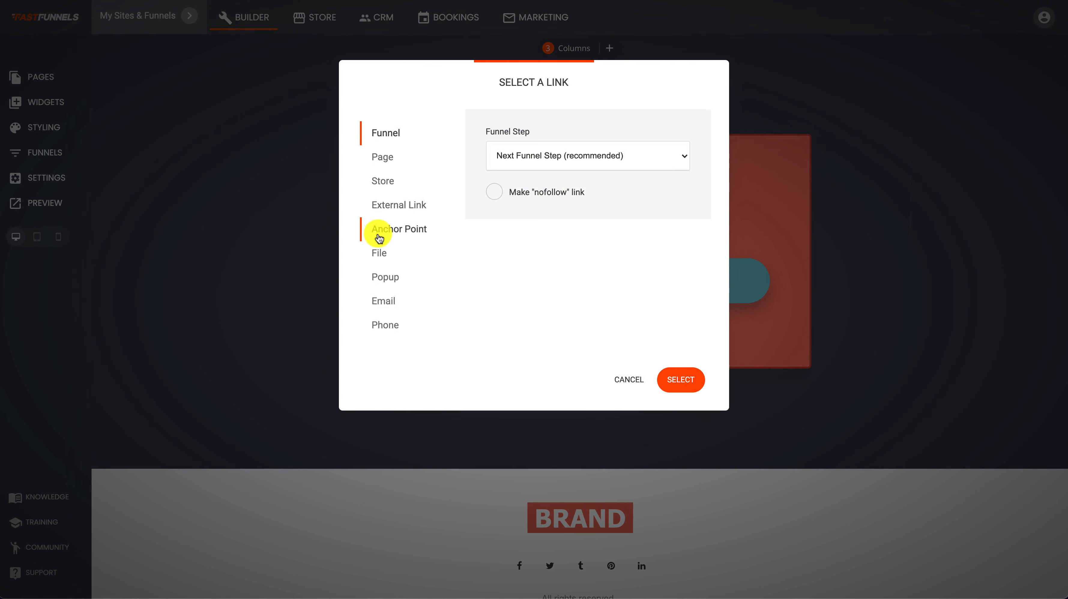
left_click(380, 254)
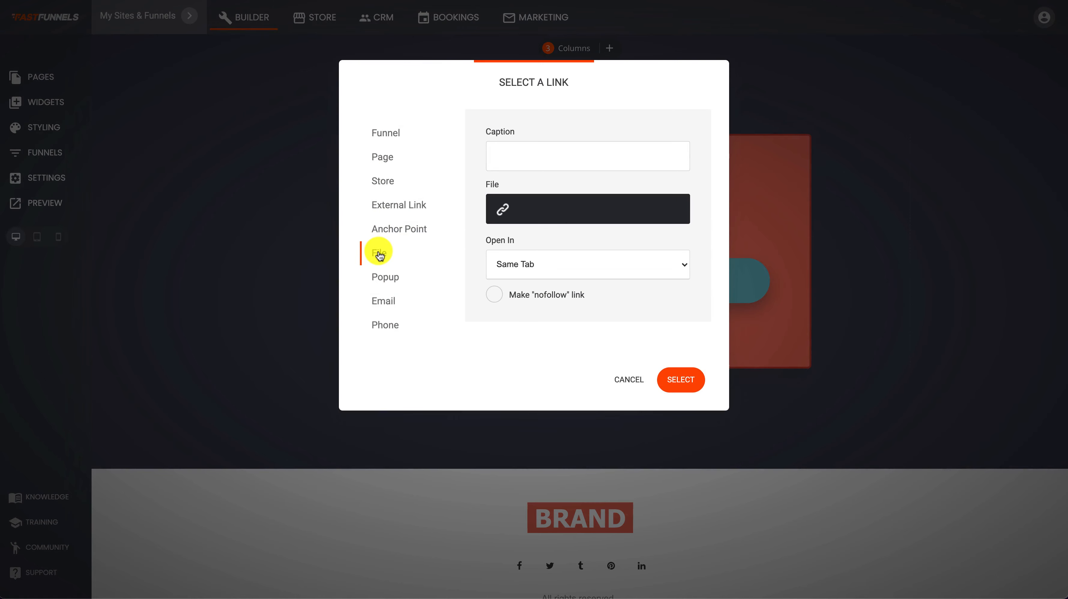
left_click(514, 209)
left_click(436, 133)
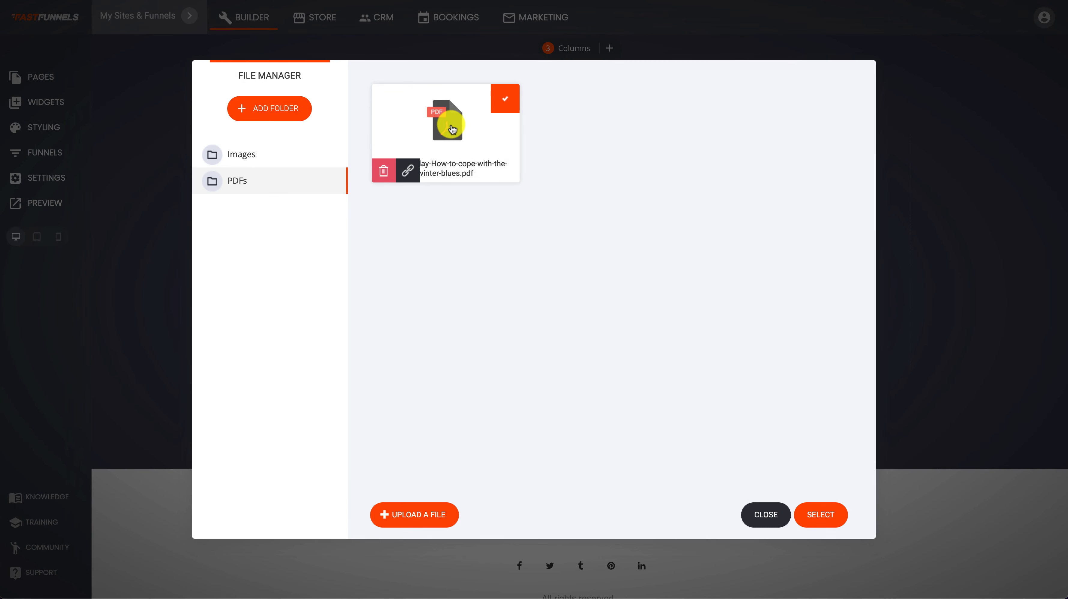
left_click(832, 514)
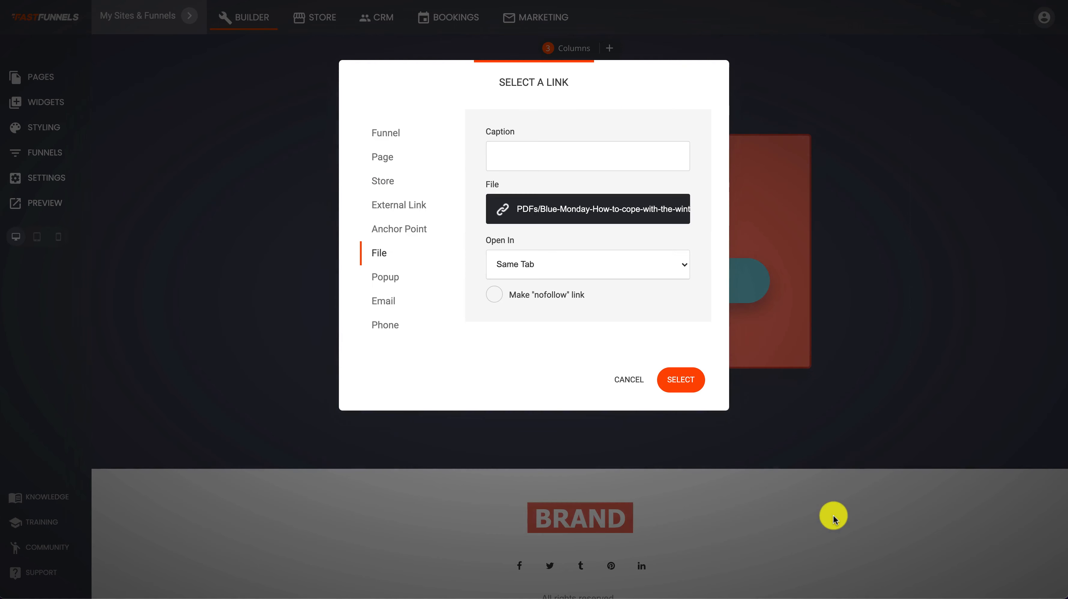
left_click(690, 385)
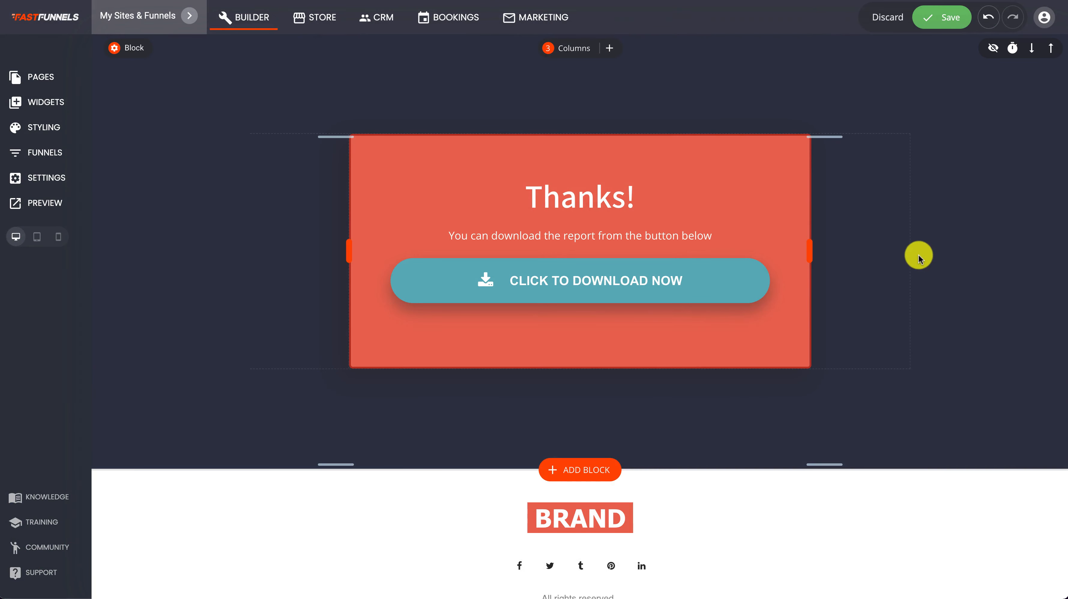
left_click(944, 25)
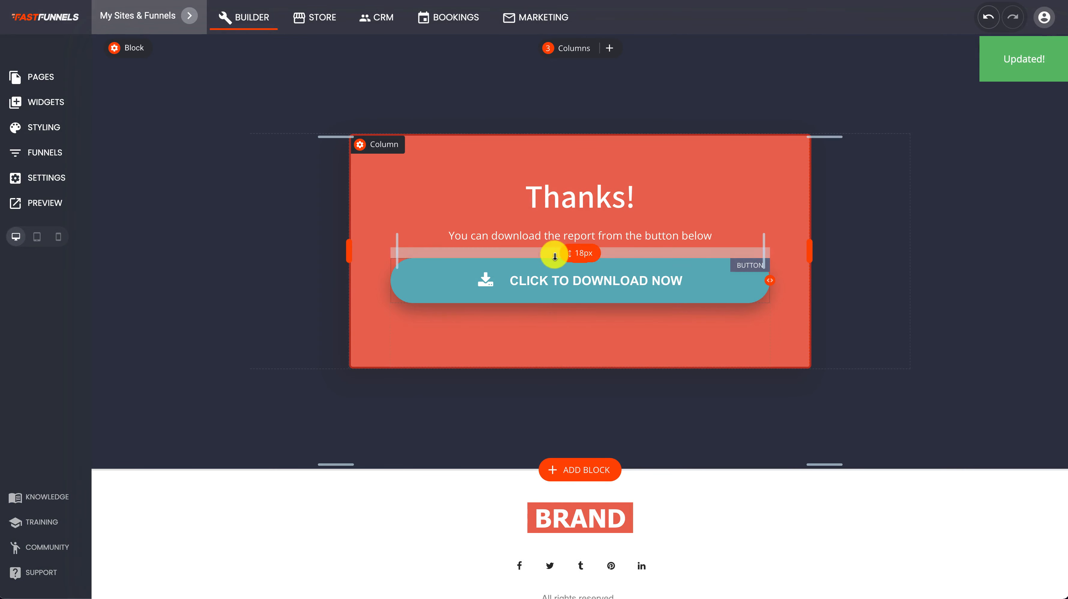
Preview the thank-you page, test the download button's link to the PDF, and close the preview.
left_click(23, 201)
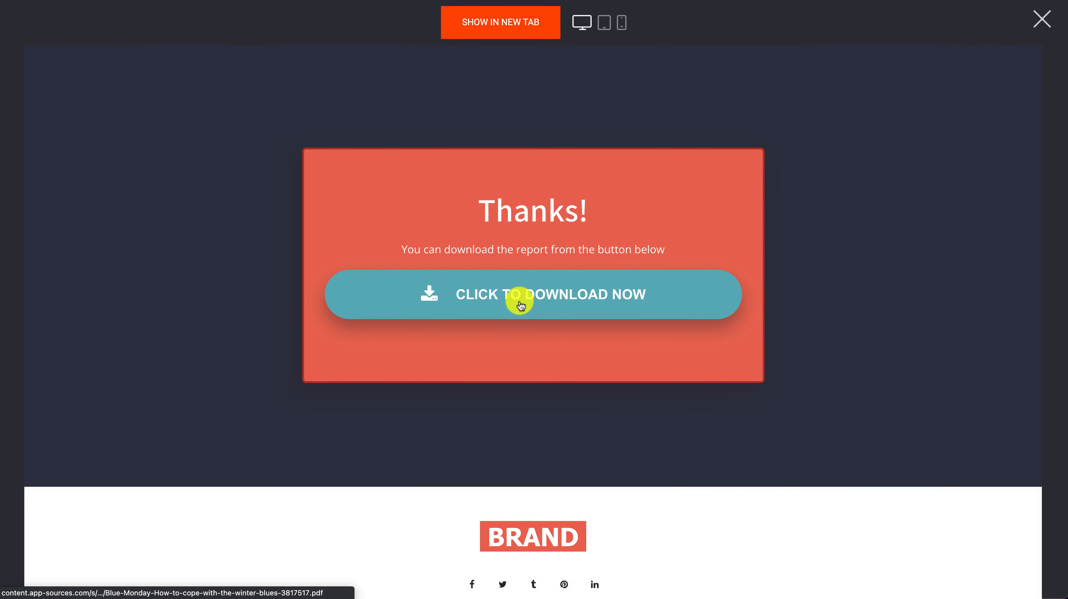
left_click(520, 305)
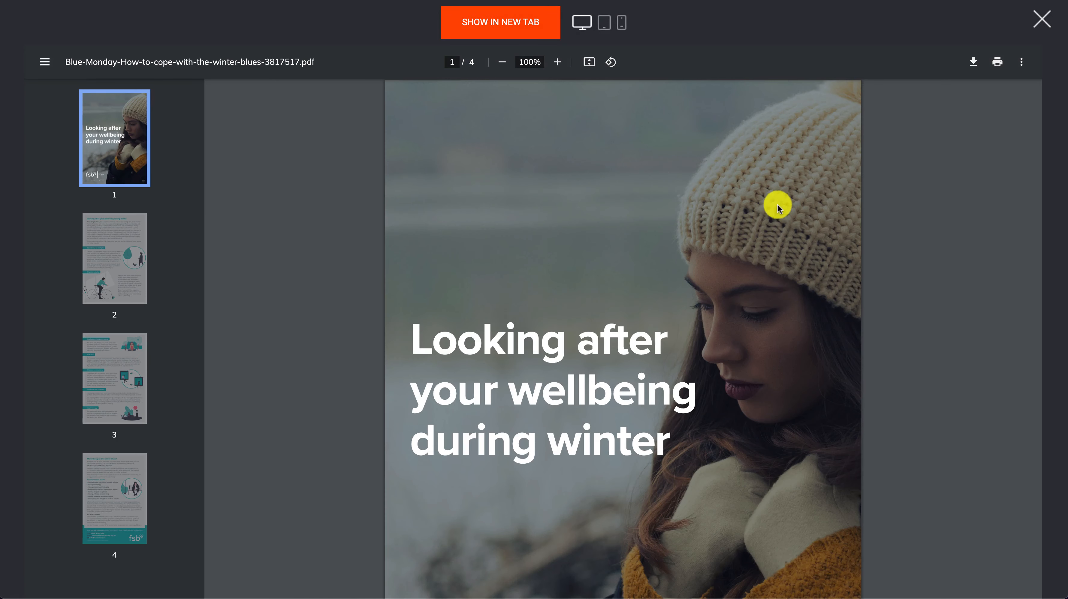
left_click(1041, 18)
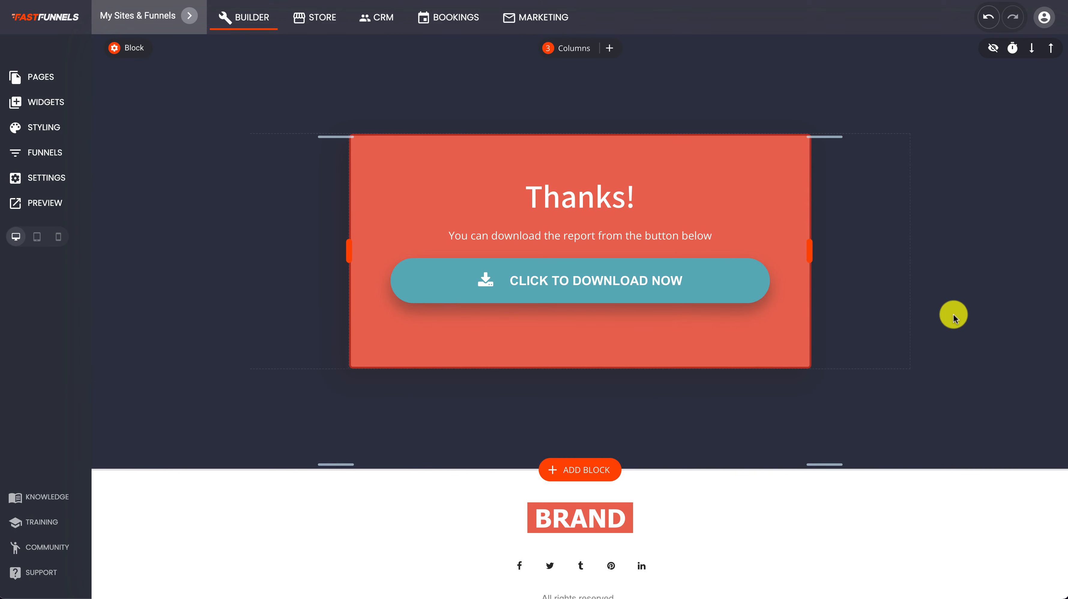
Delete the download button widget from the thank-you page.
left_click(539, 288)
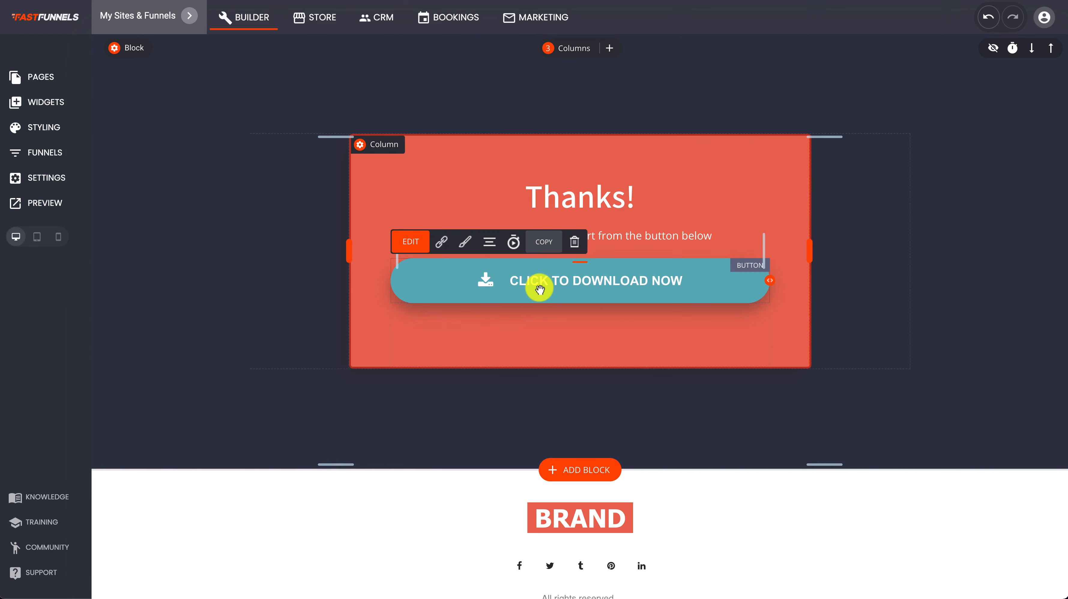
left_click(573, 242)
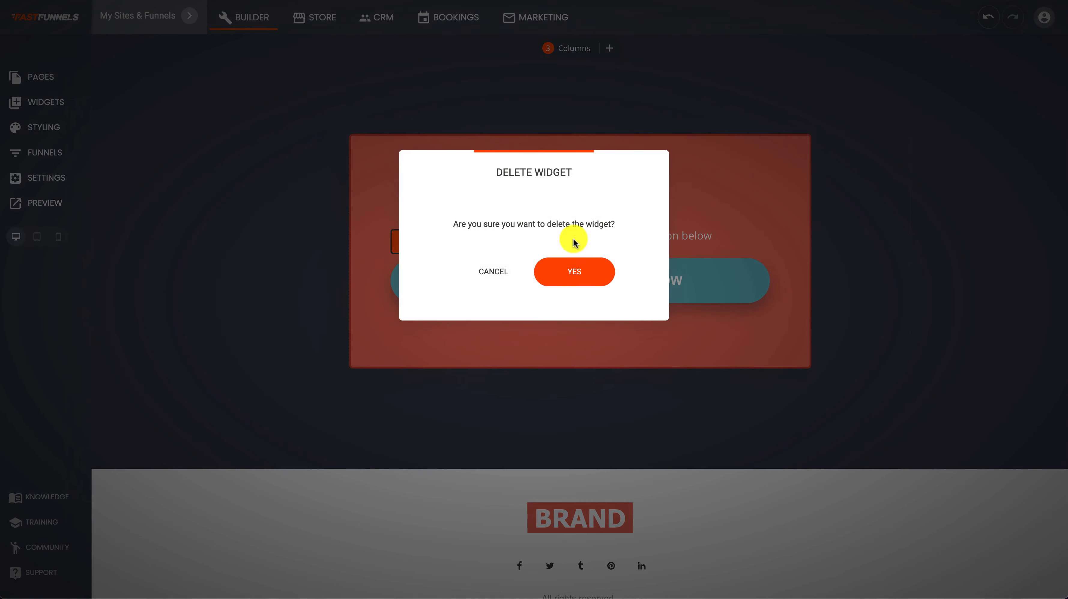
left_click(571, 269)
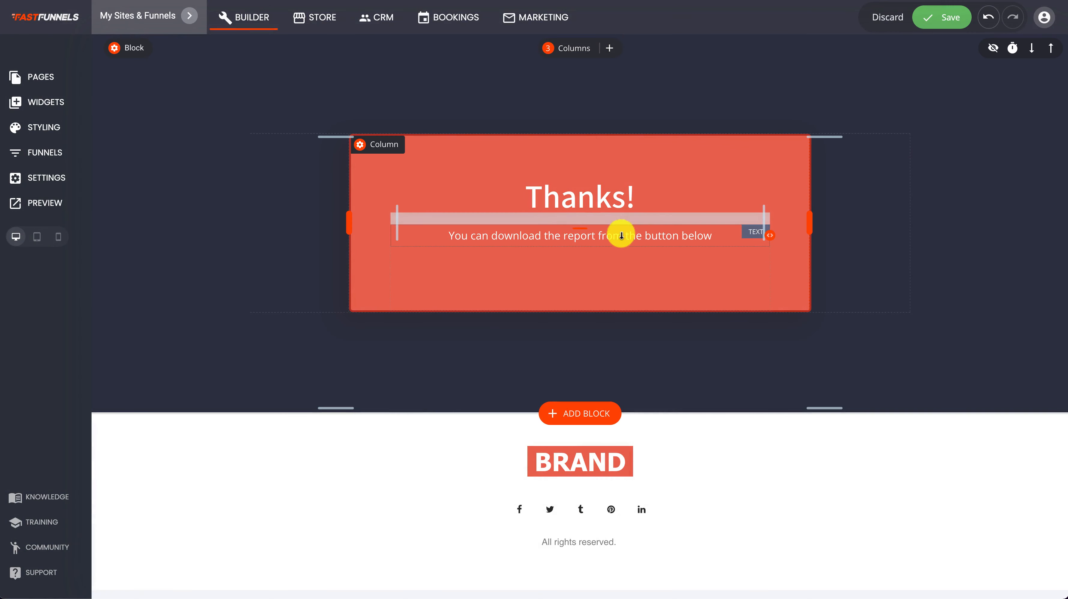
Replace the text under the Thanks! heading with "Please check your email for your free download".
left_click(496, 234)
left_click_drag(443, 234, 766, 247)
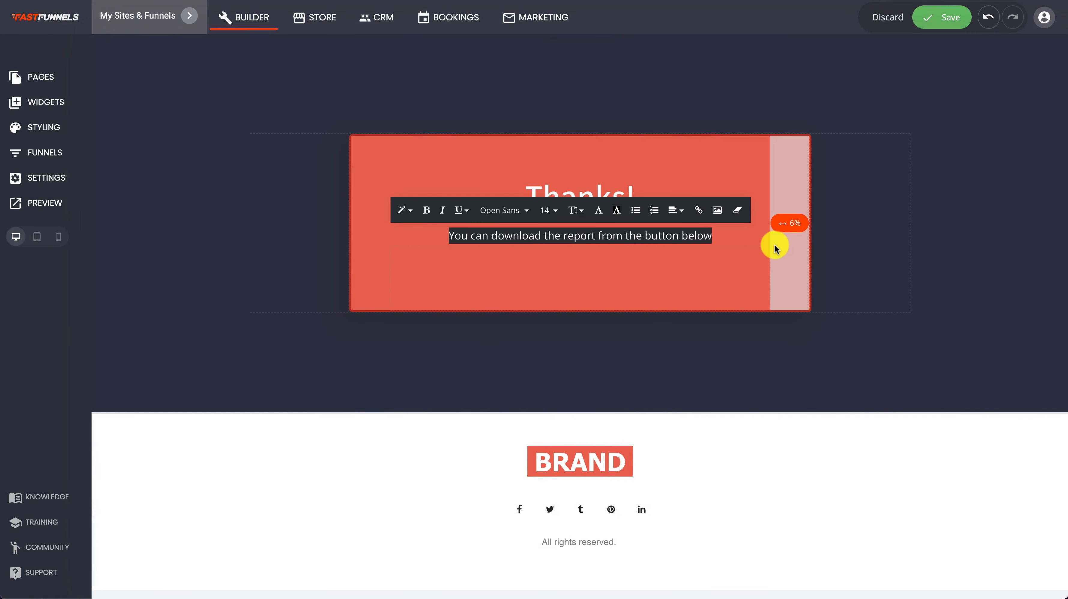
type("Please check your emai")
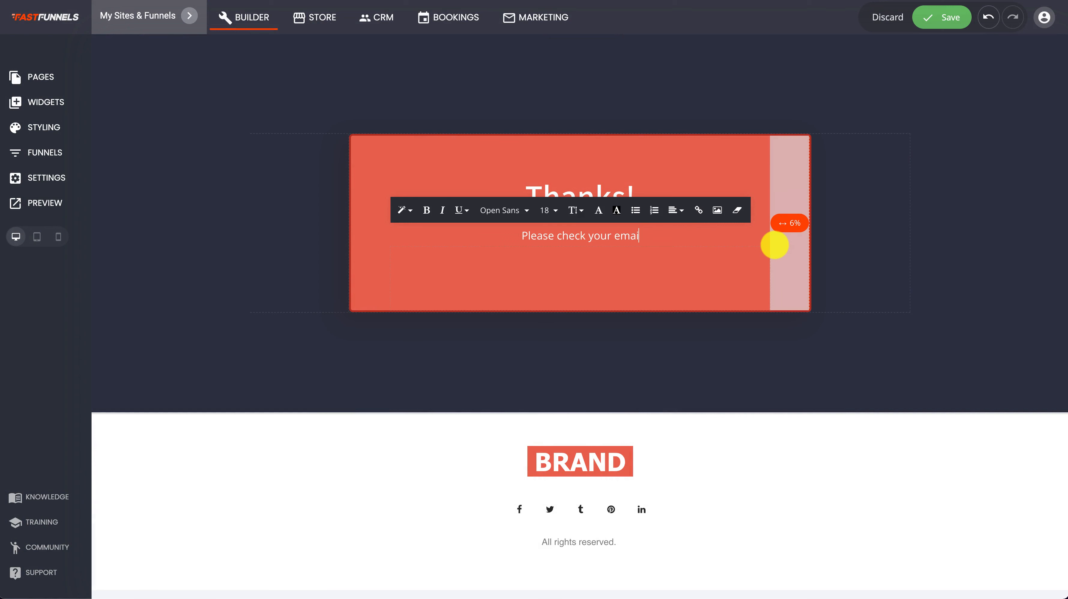
type("l for your fre")
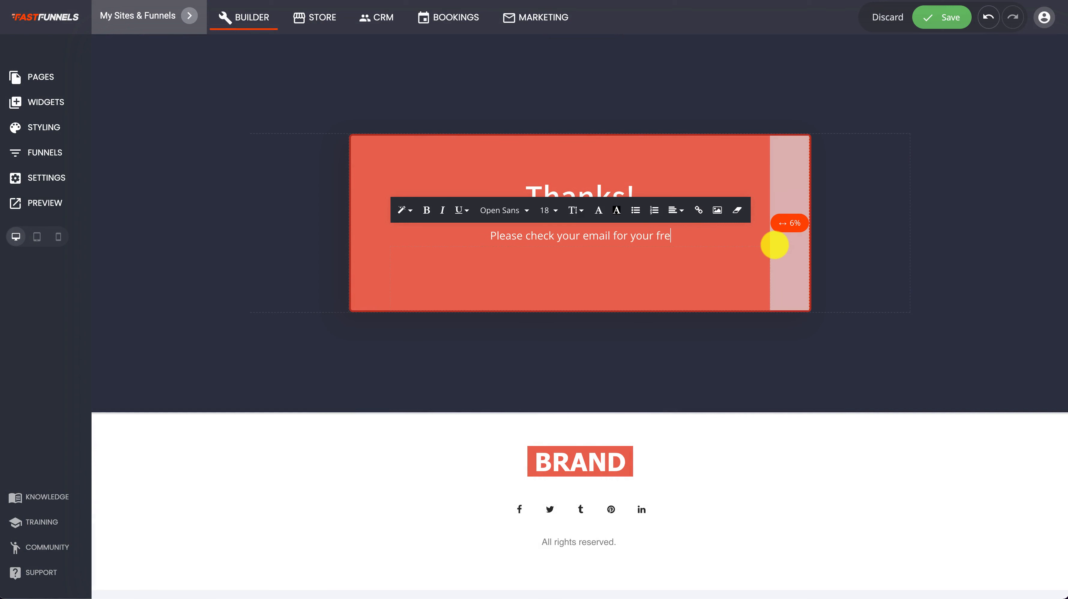
type("e download")
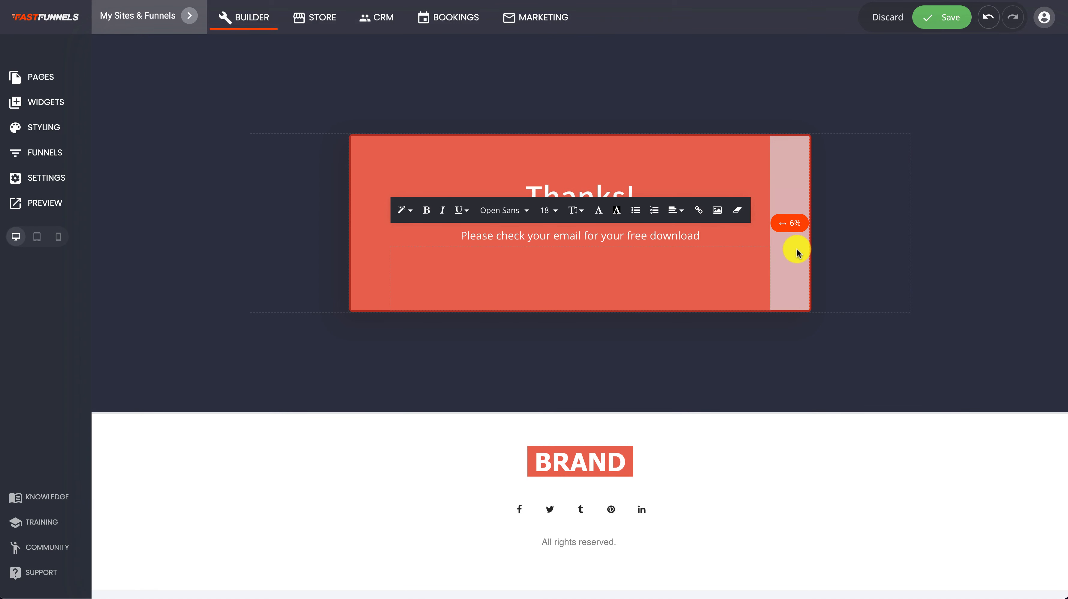
Set the font size of the email notice under the Thanks! heading to 32 and save the page.
key("ctrl+a")
left_click(547, 209)
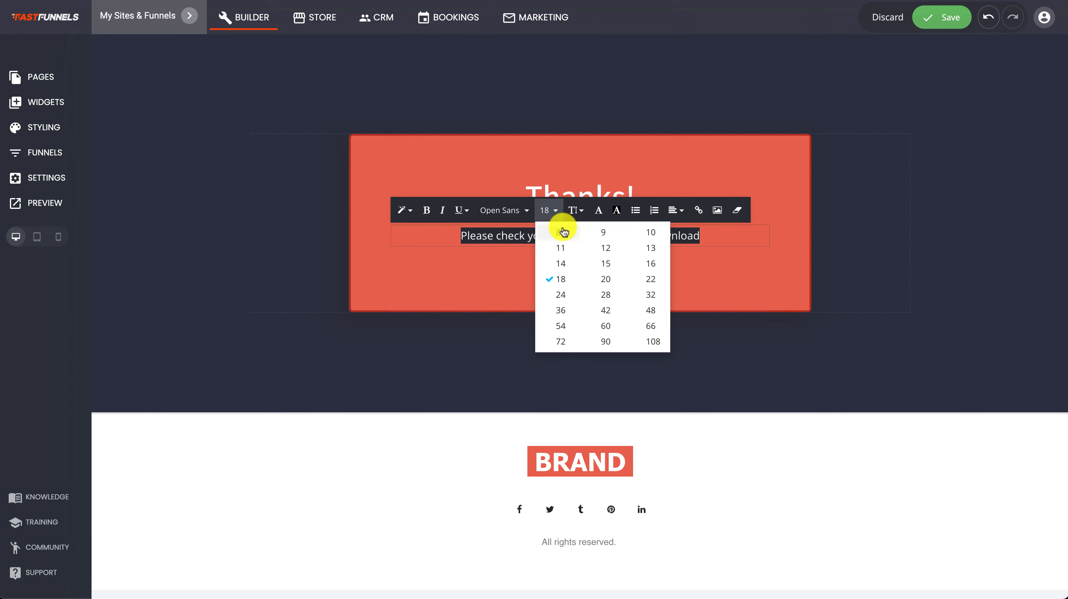
left_click(650, 294)
left_click(941, 264)
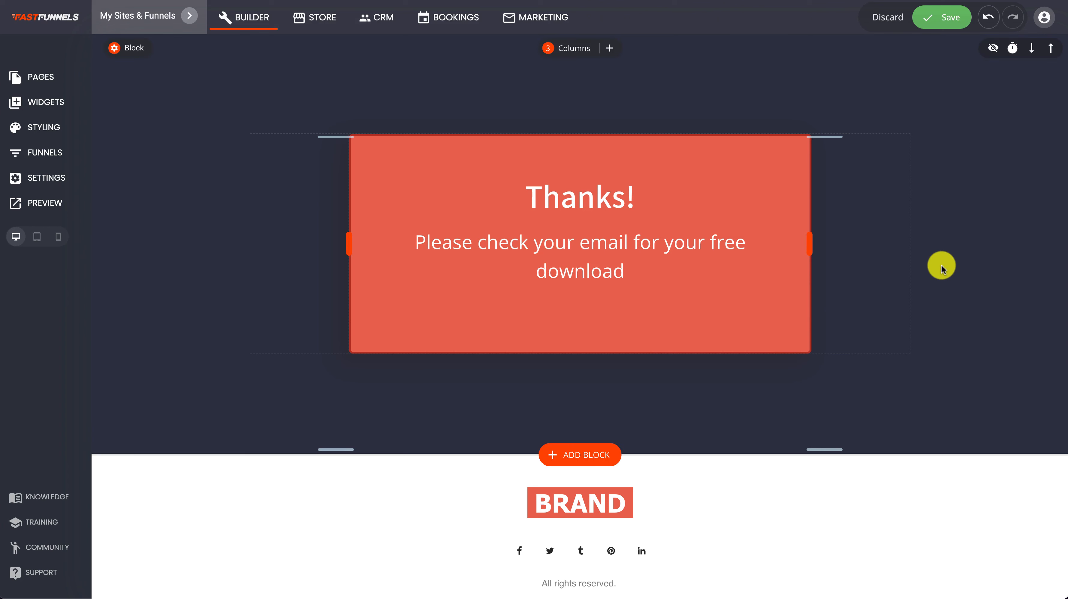
left_click(947, 19)
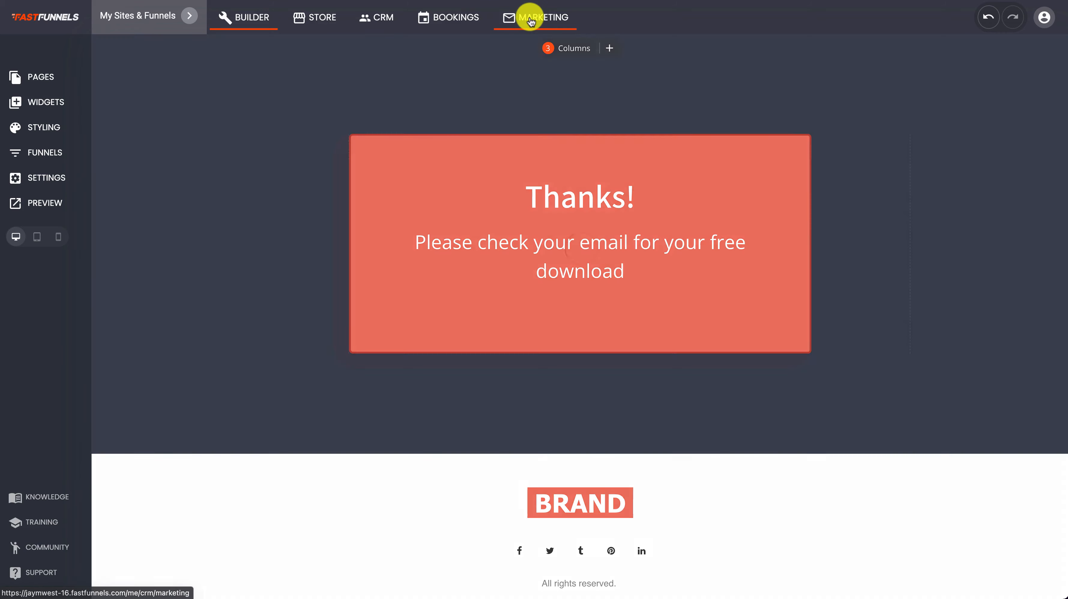
Look over the marketing automations and the verified email domain settings, view the prompt for adding a sending domain, and cancel it.
left_click(530, 19)
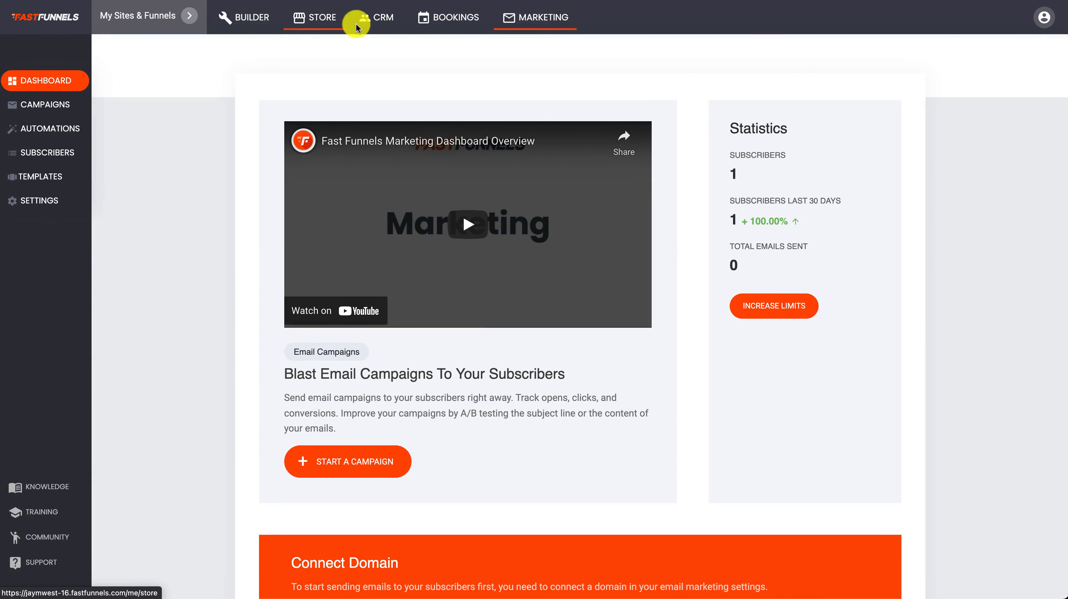
left_click(62, 130)
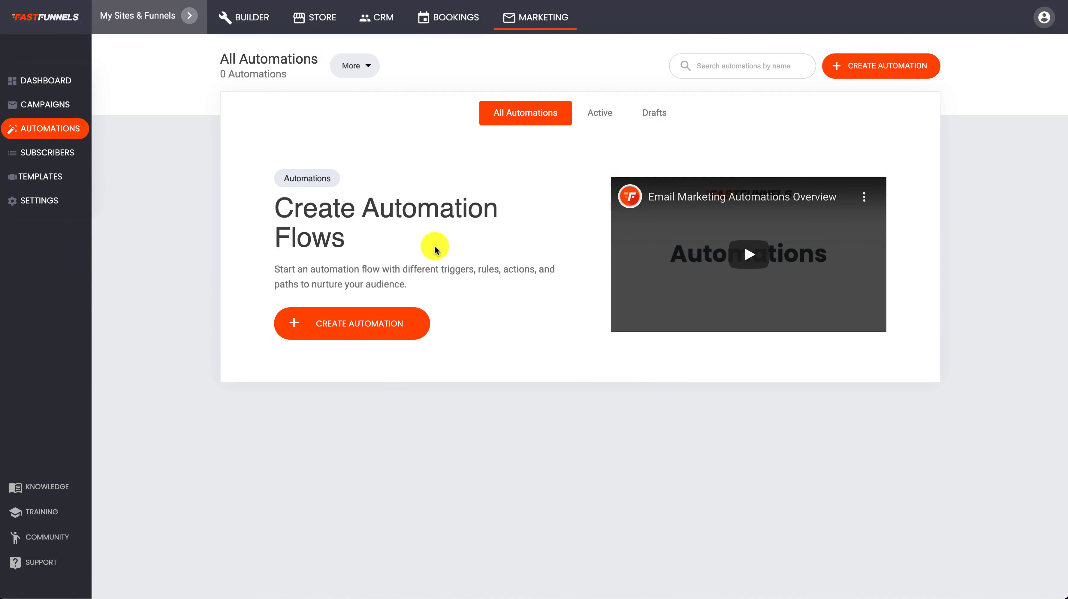
left_click(41, 206)
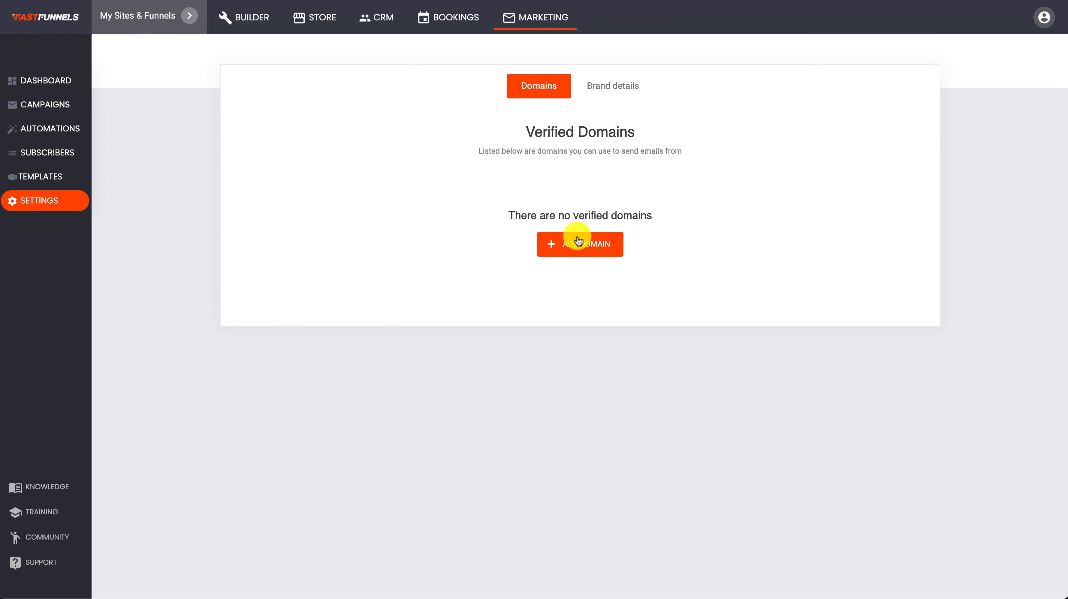
left_click(582, 247)
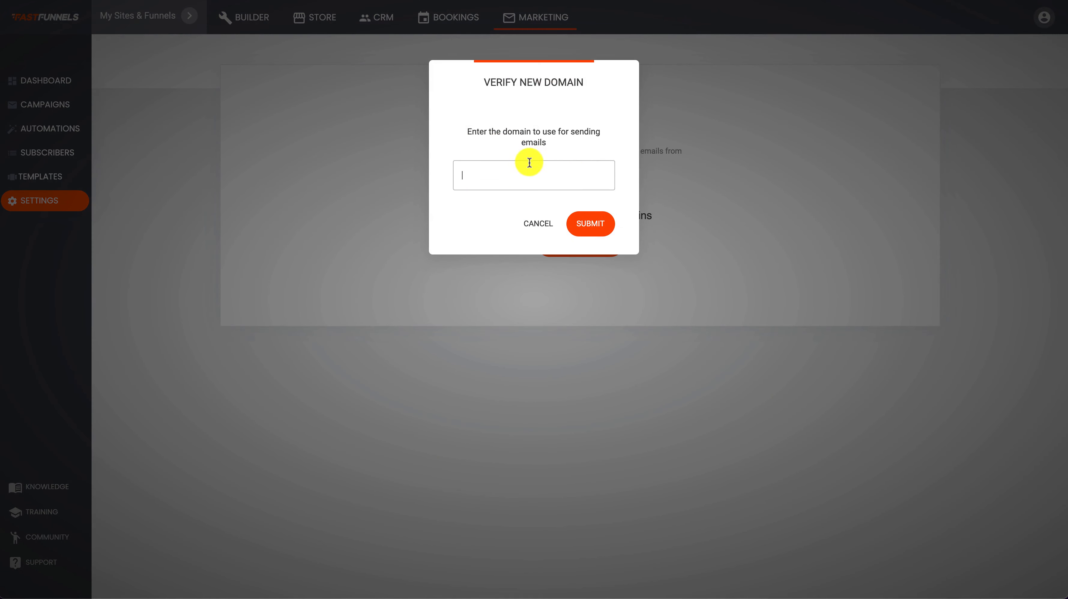
left_click(544, 226)
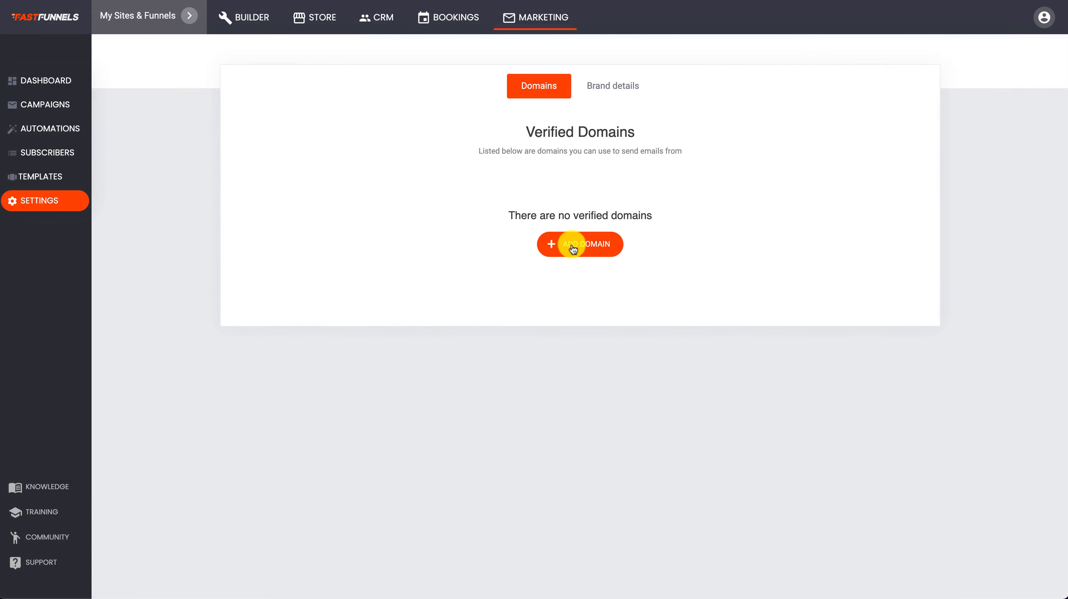
View the brand details settings, and create an automation named "Free Download Delivery".
left_click(618, 85)
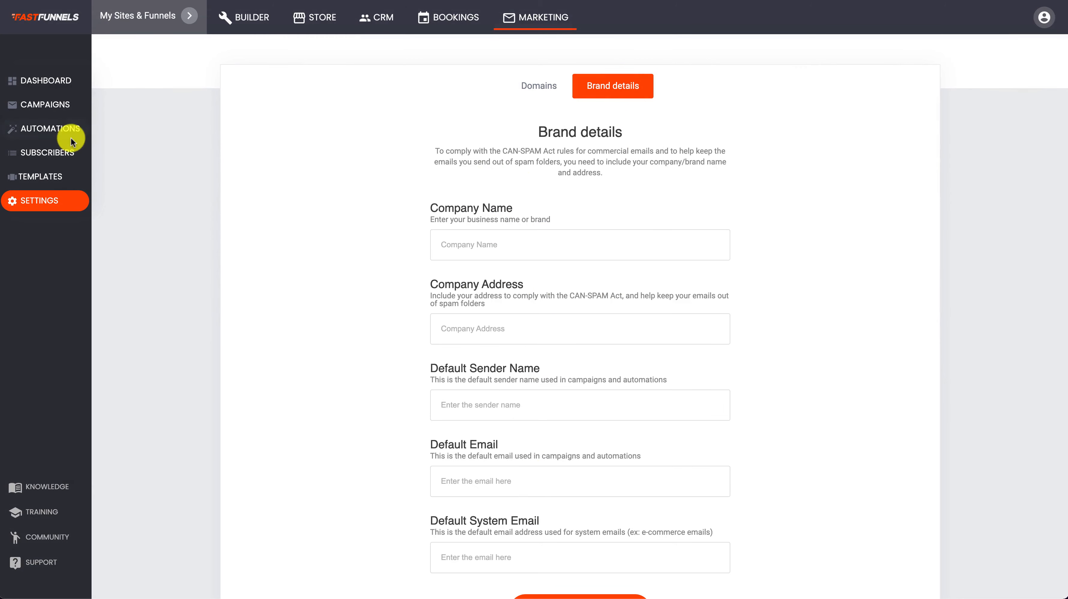
left_click(63, 133)
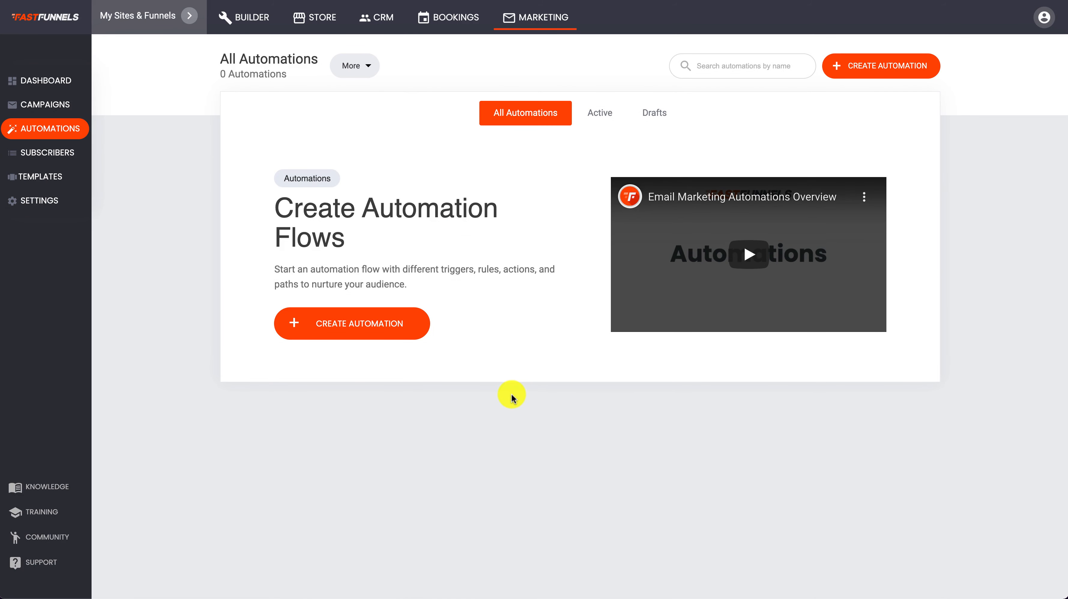
left_click(371, 334)
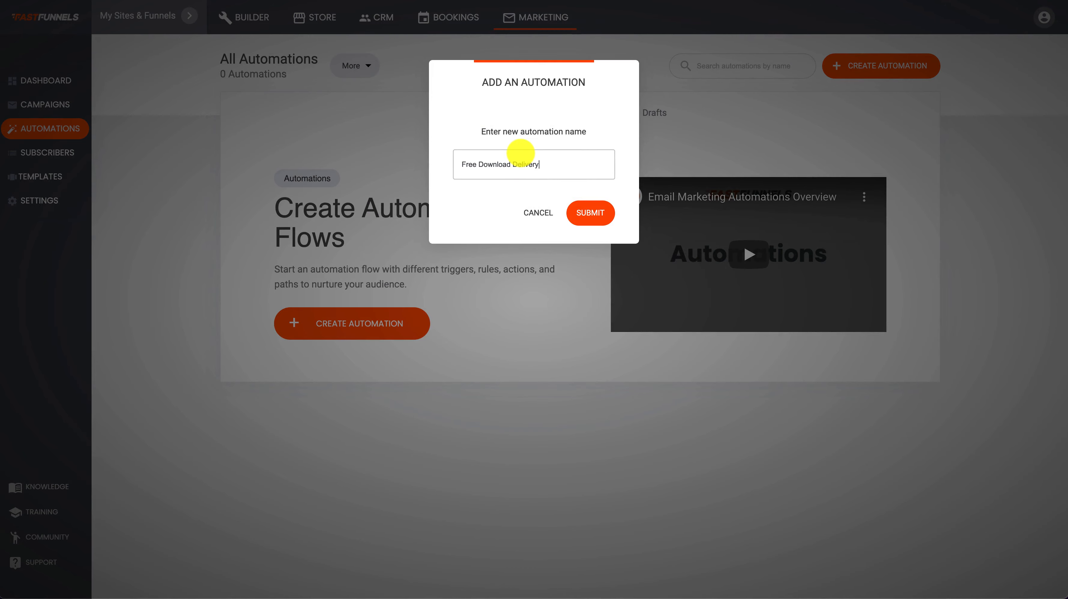
left_click(589, 213)
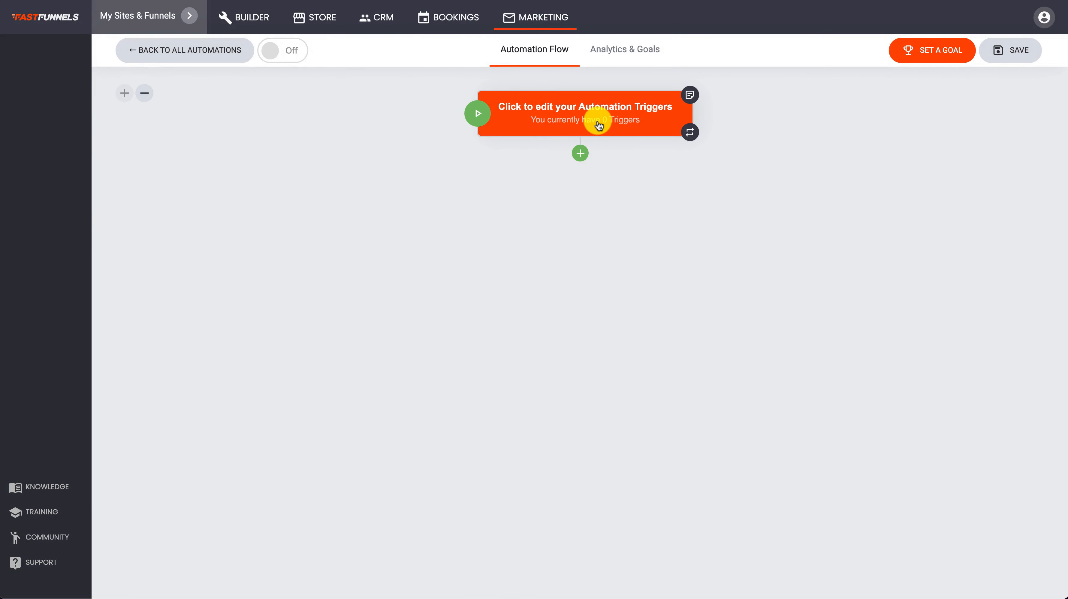
Add an automation trigger that starts the flow when the FREE DOWNLOAD tag is added.
left_click(588, 121)
left_click(544, 226)
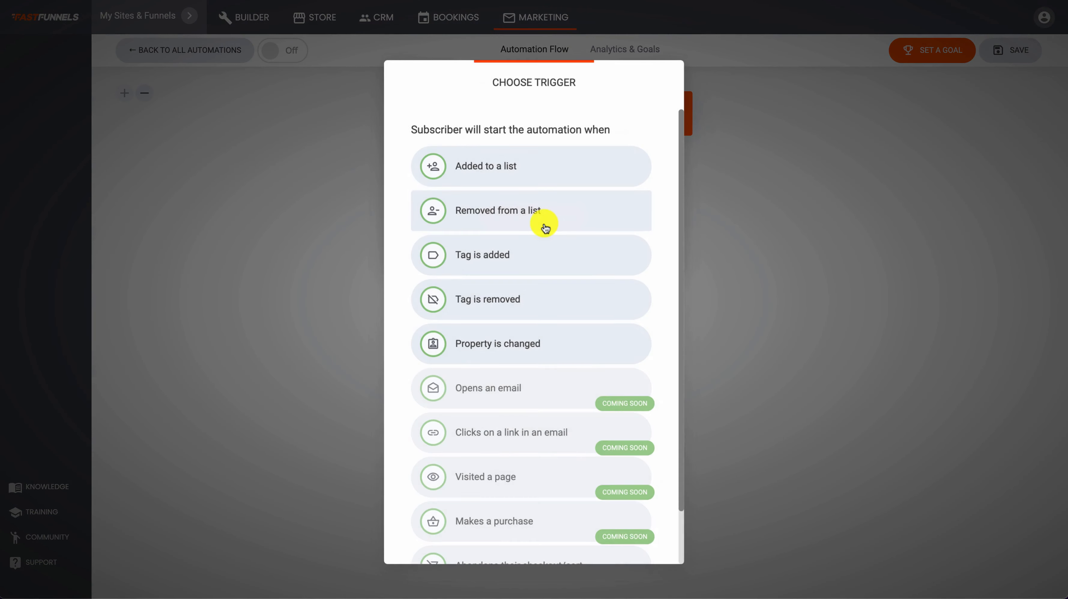
left_click(457, 257)
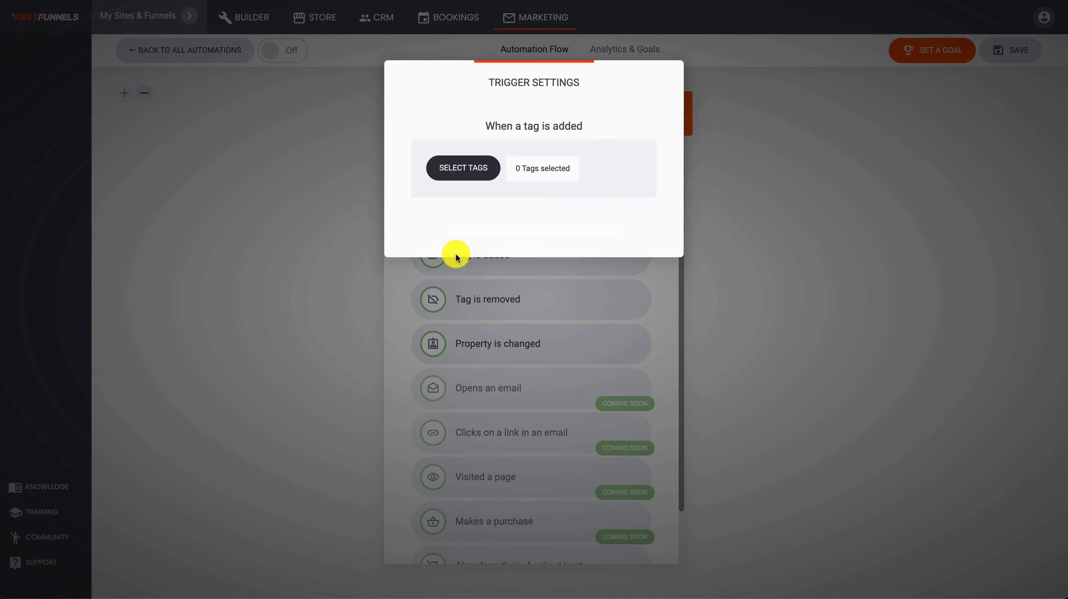
left_click(458, 166)
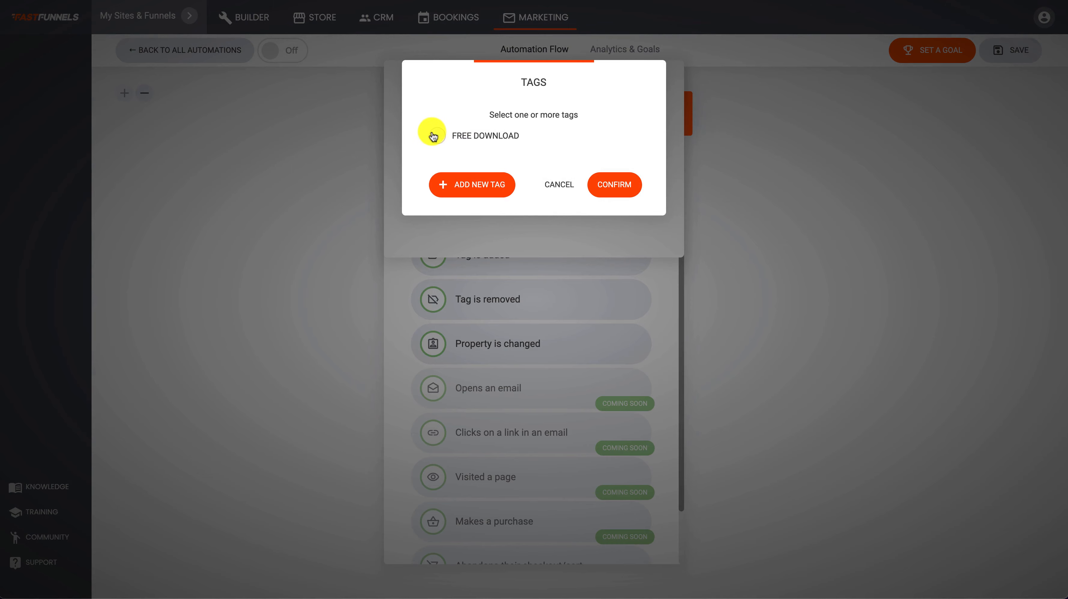
left_click(434, 136)
left_click(612, 187)
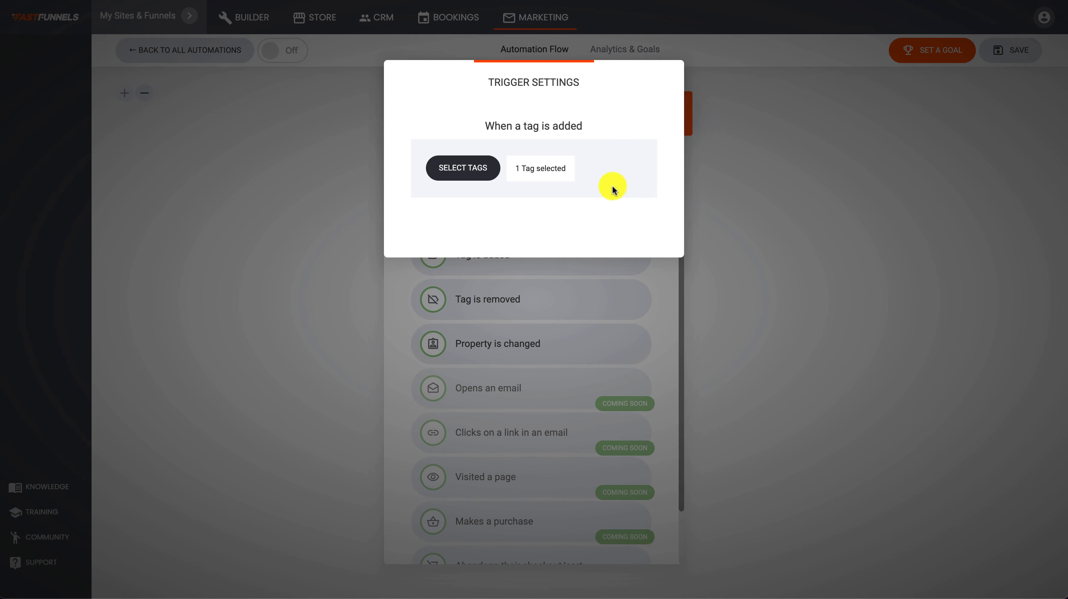
left_click(770, 179)
left_click(816, 186)
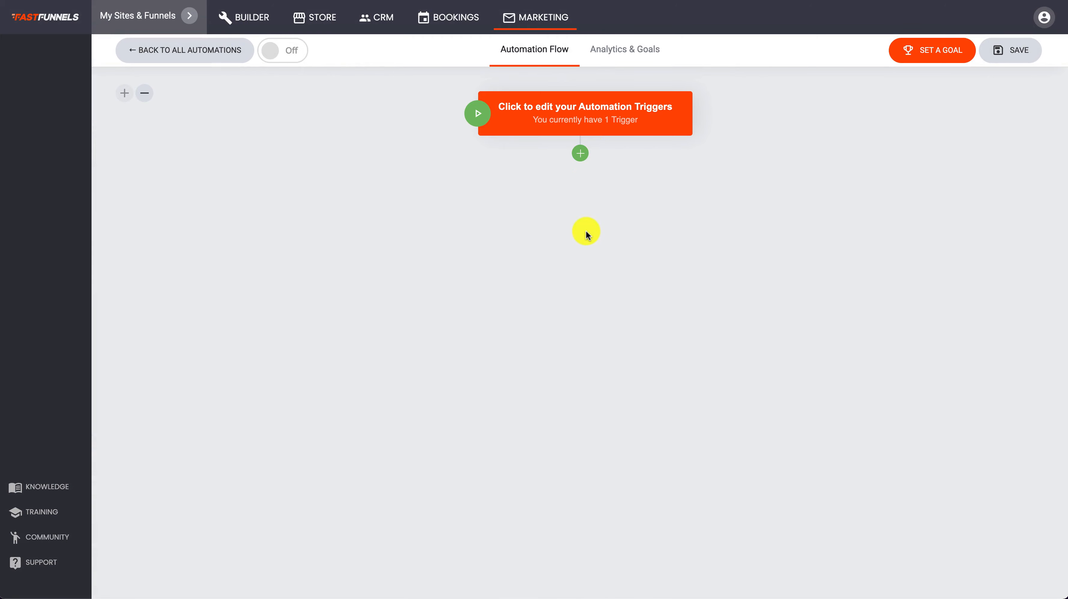
Add a Send Email step below the trigger with the subject "Your Free Download" and a placeholder sender name and sender email.
left_click(580, 152)
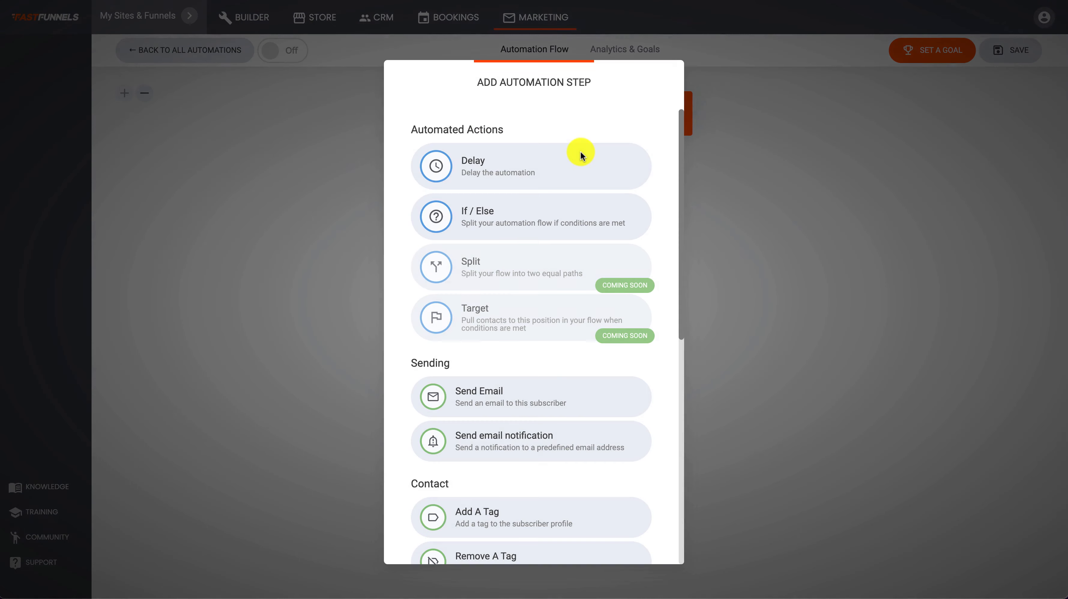
left_click(482, 393)
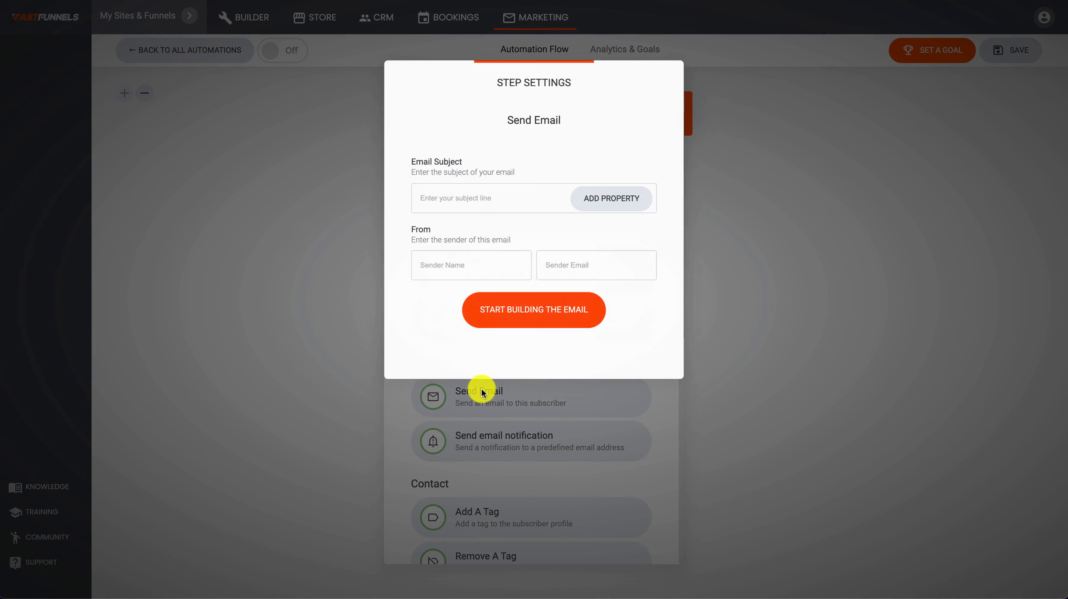
left_click(446, 195)
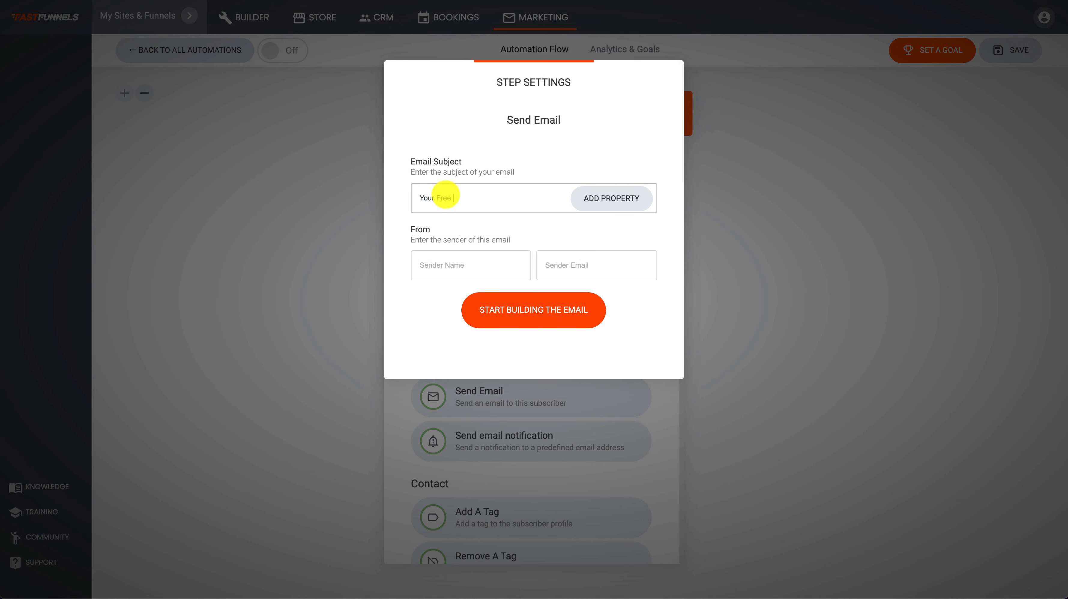
type("Your Free Download")
left_click(448, 260)
type("`dsadsa")
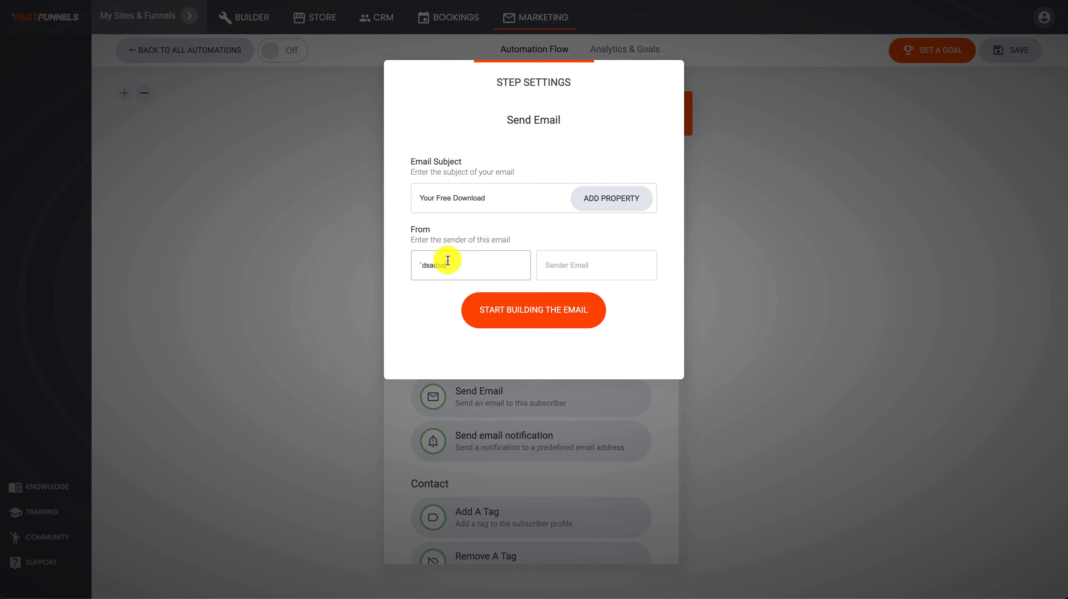
type("dasd")
left_click(577, 272)
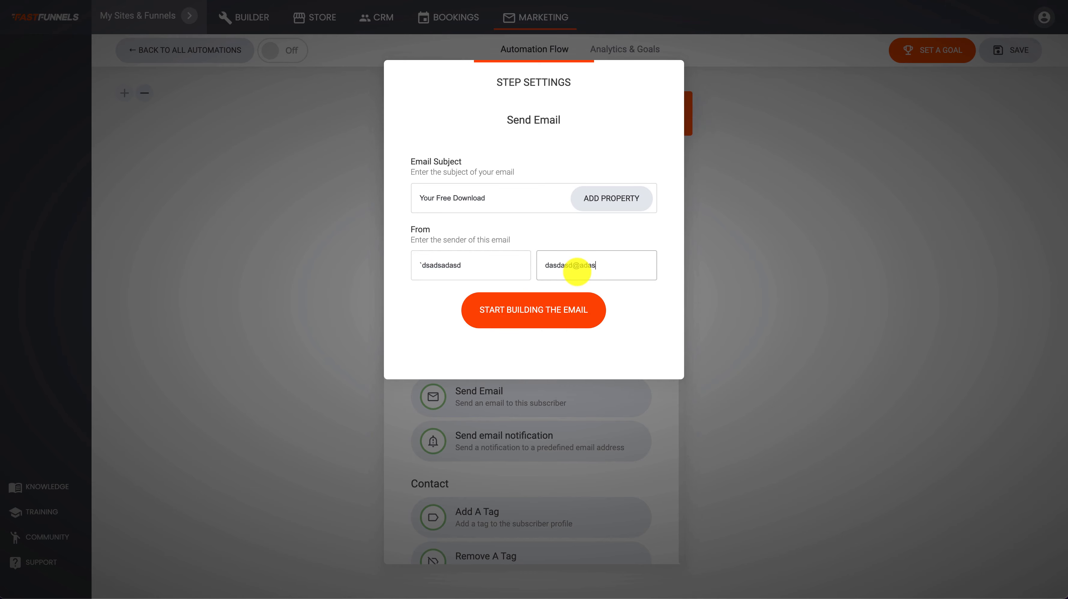
Start building the email from the template headed "Hello, you requested a specific action".
left_click(562, 306)
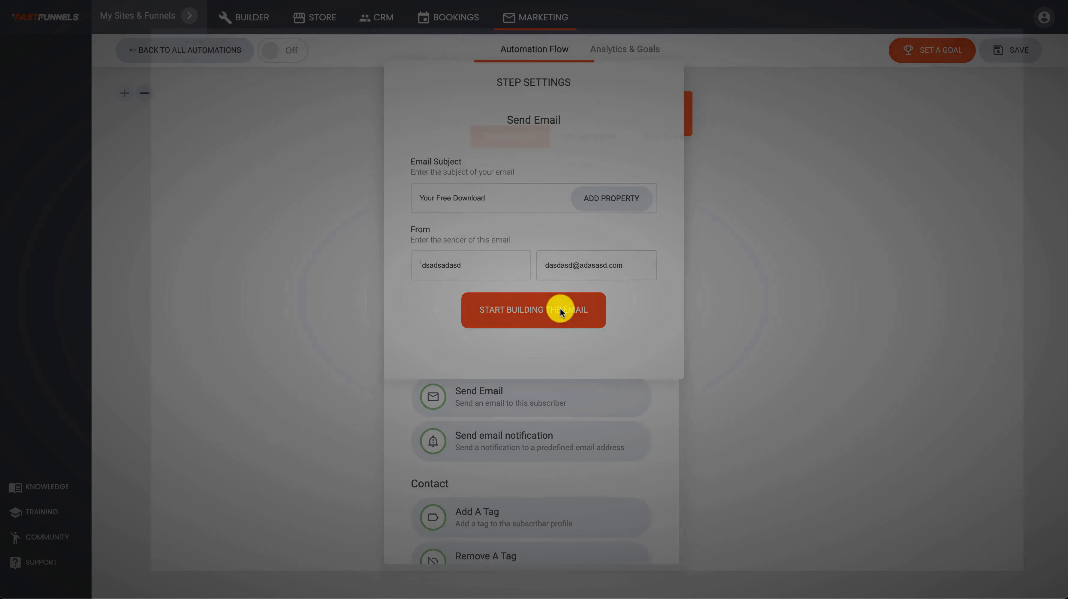
scroll(668, 360, "down", 10)
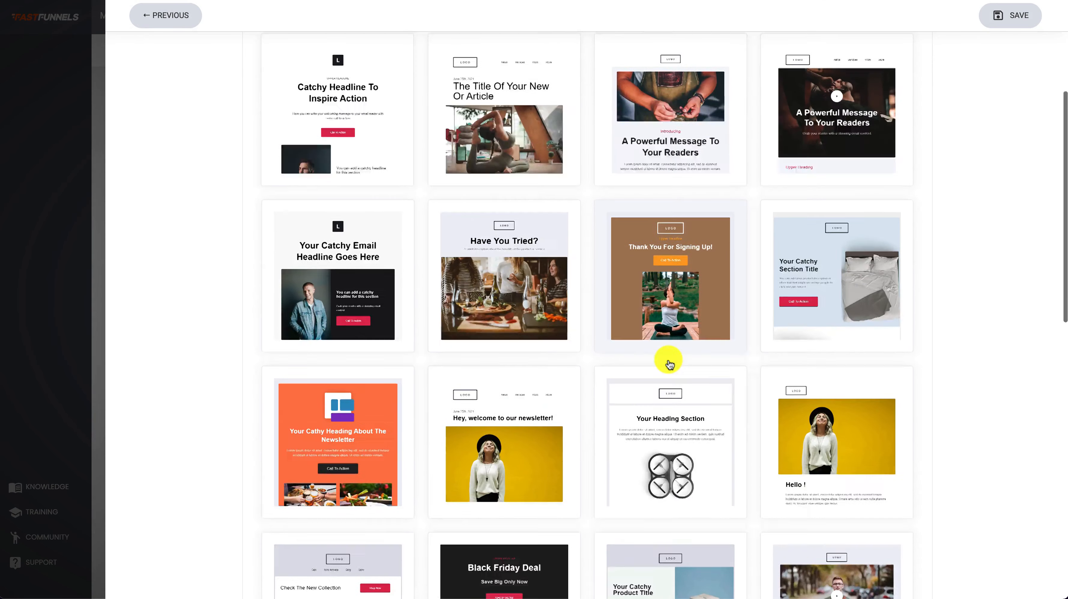
scroll(669, 363, "down", 7)
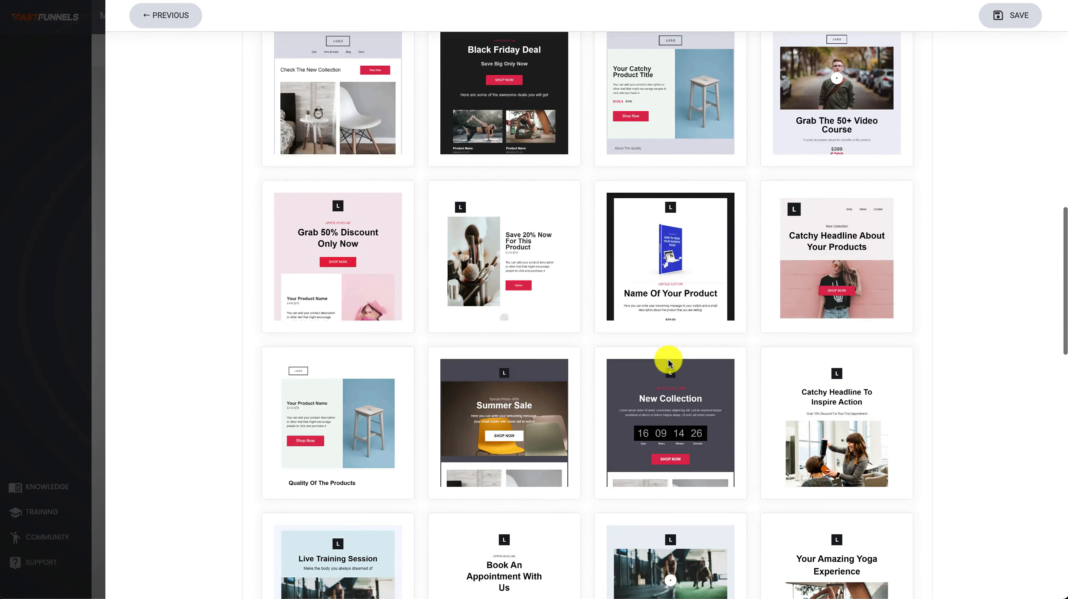
scroll(670, 364, "down", 1)
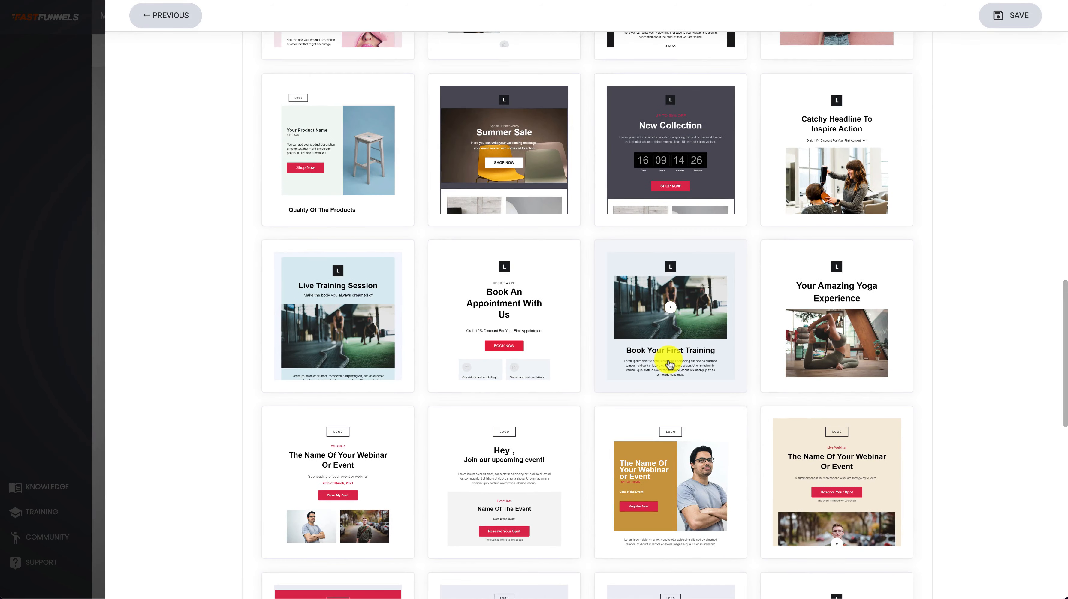
scroll(670, 363, "down", 1)
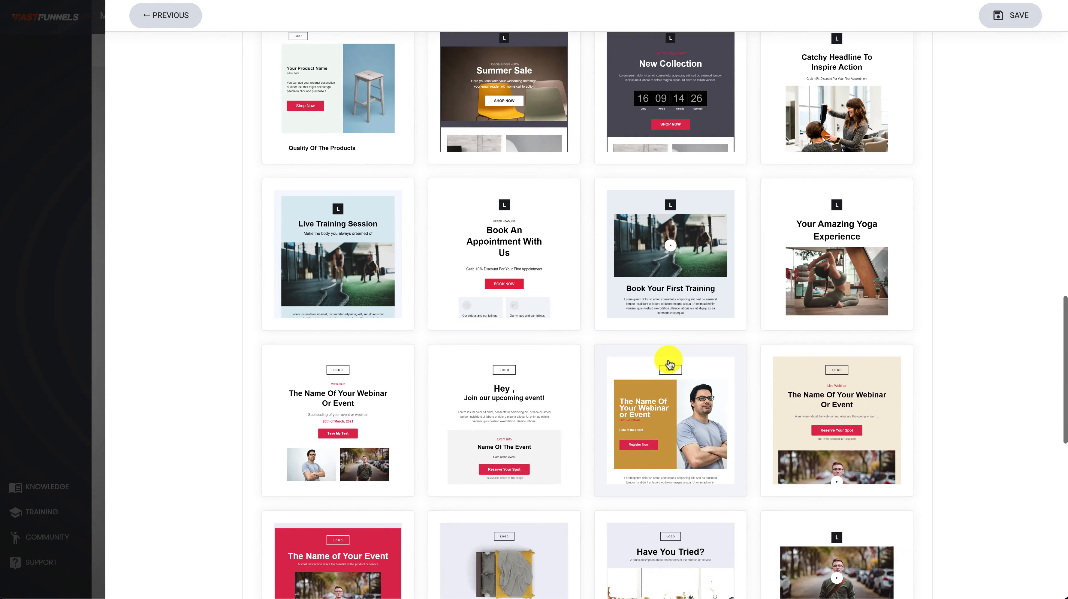
scroll(670, 363, "down", 3)
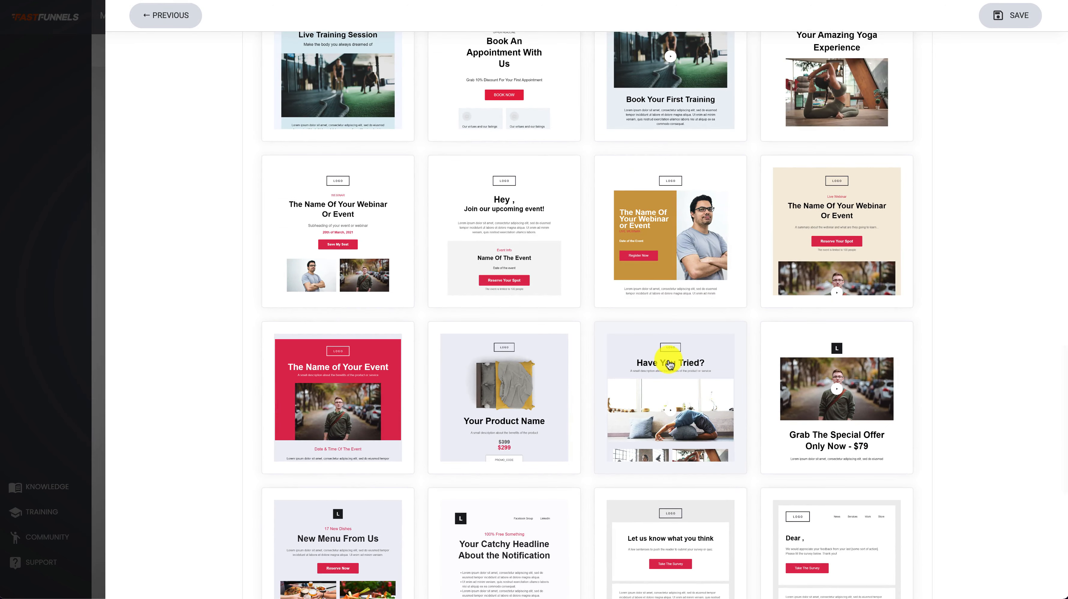
scroll(670, 363, "down", 3)
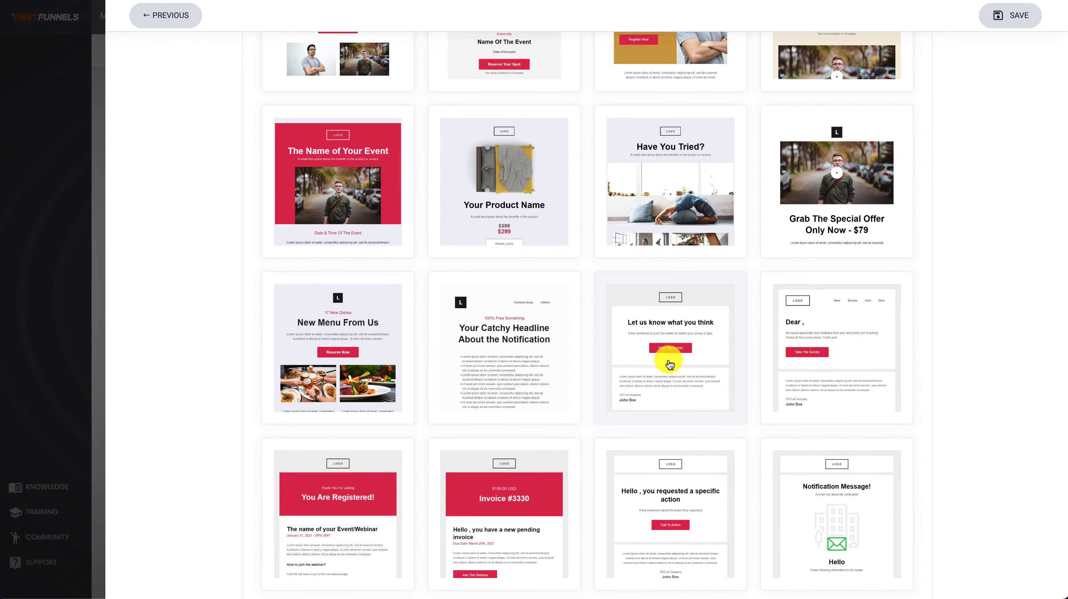
scroll(670, 363, "down", 3)
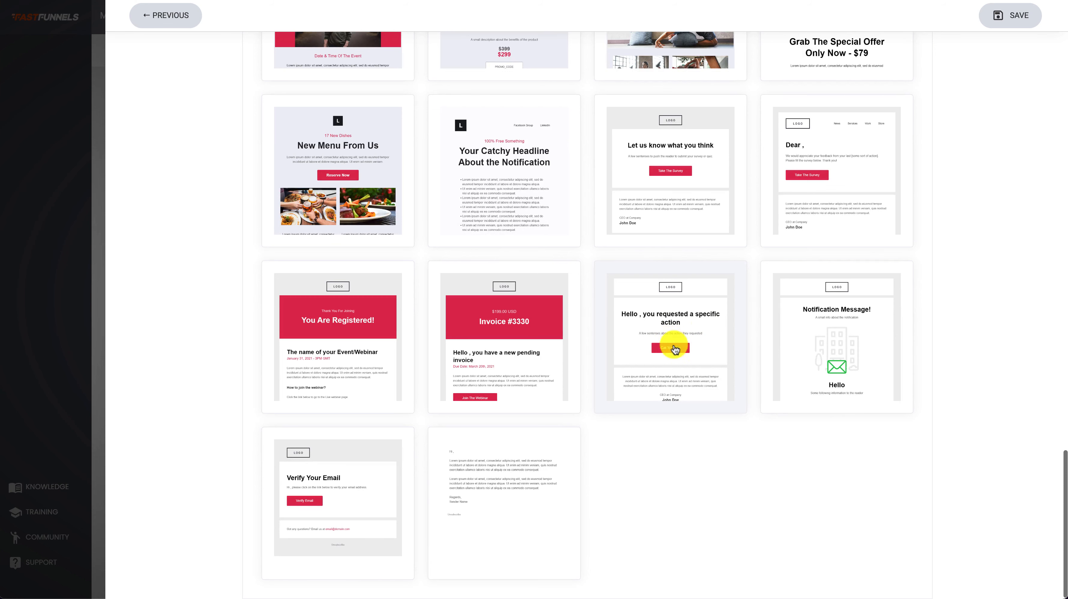
left_click(674, 343)
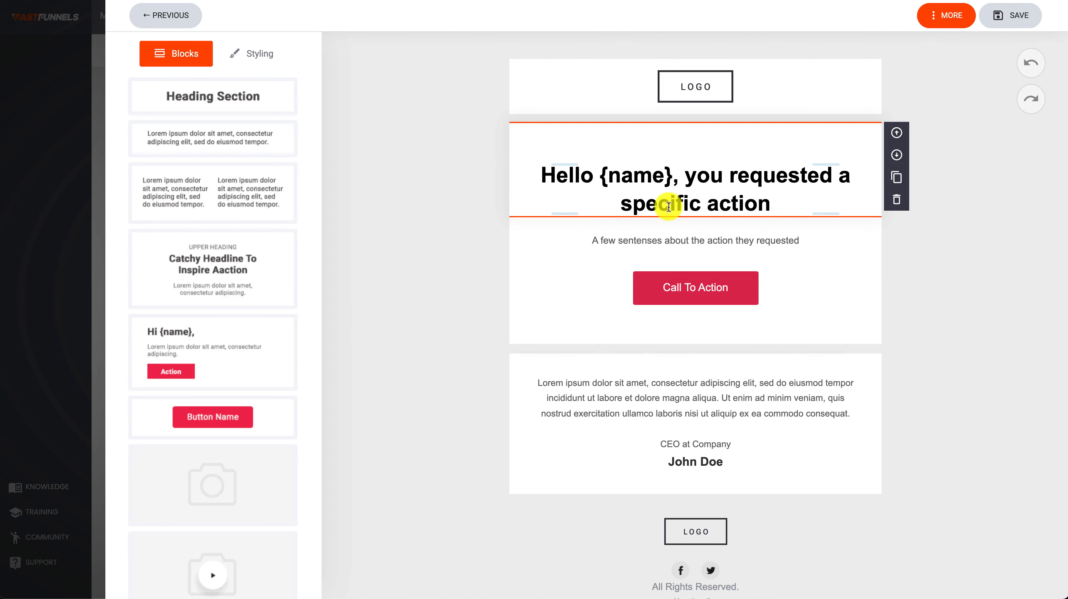
Replace the email's main heading with "Here is your free download!".
left_click(740, 172)
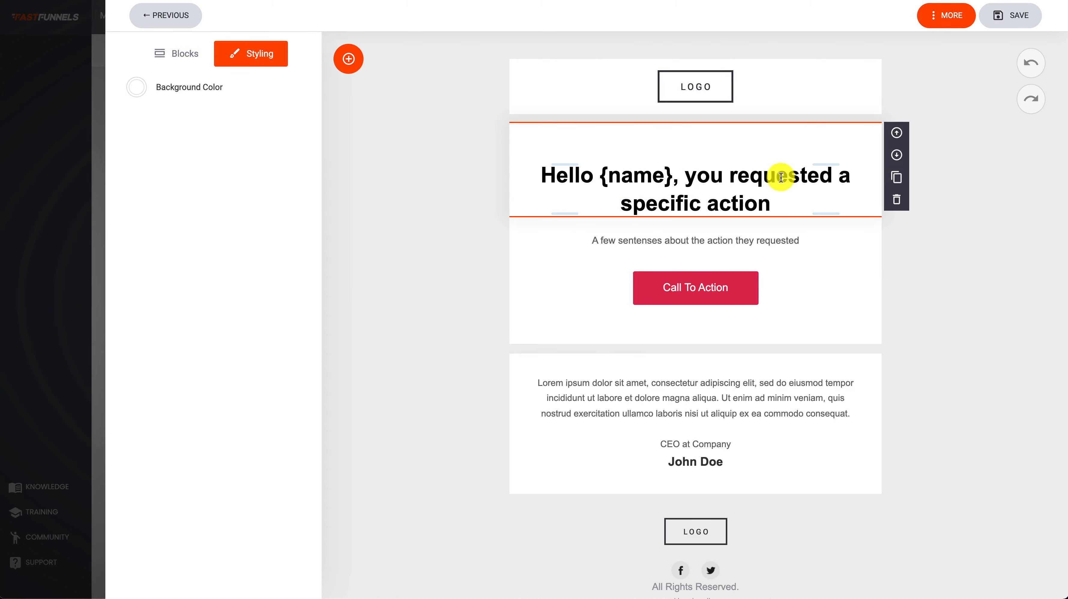
left_click(673, 174)
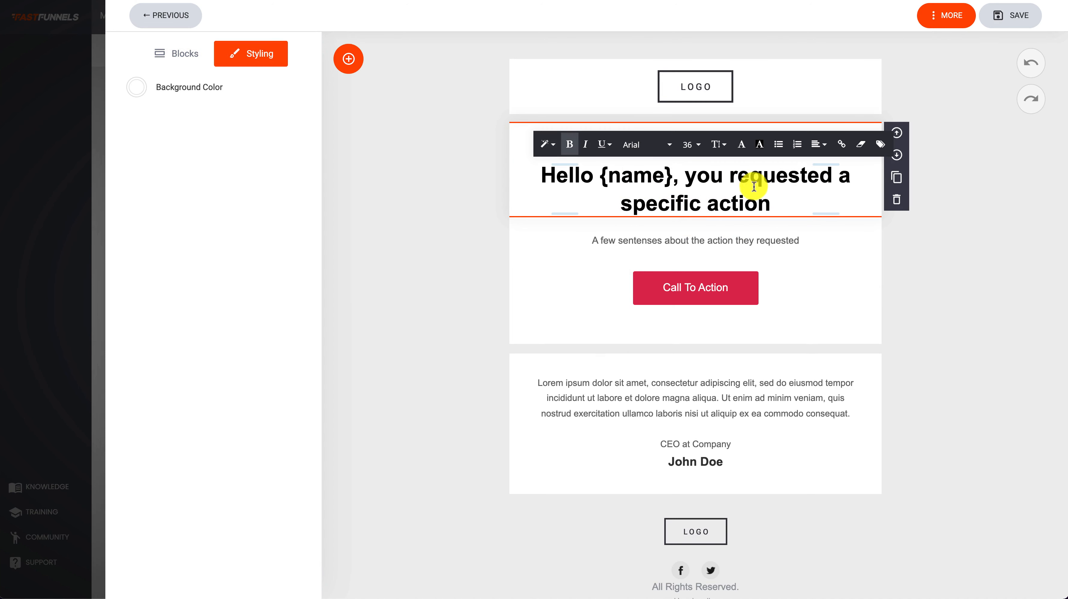
left_click_drag(769, 203, 477, 182)
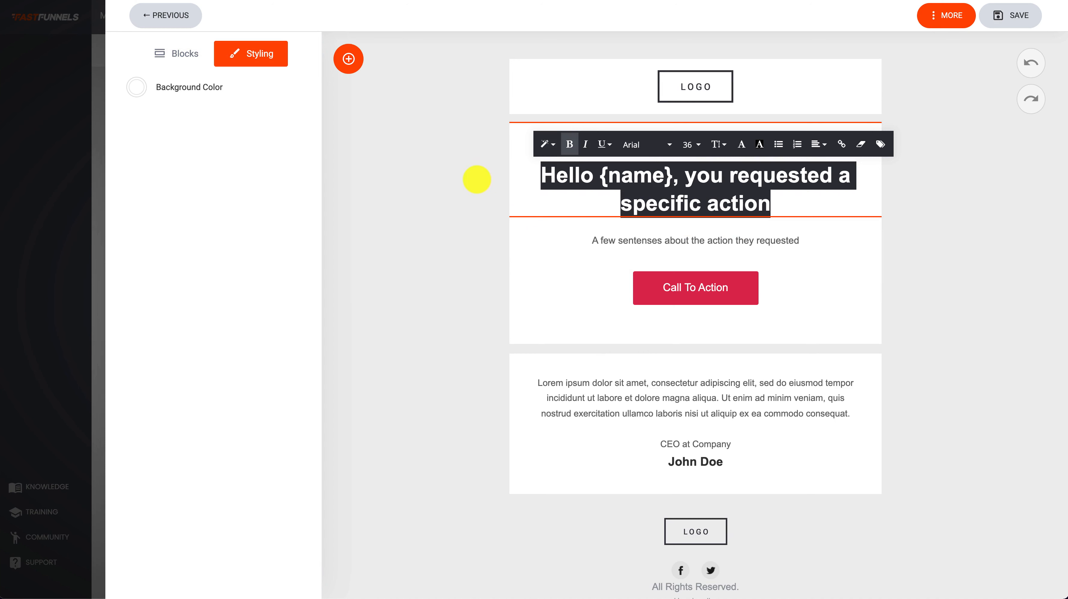
type("Here is your ")
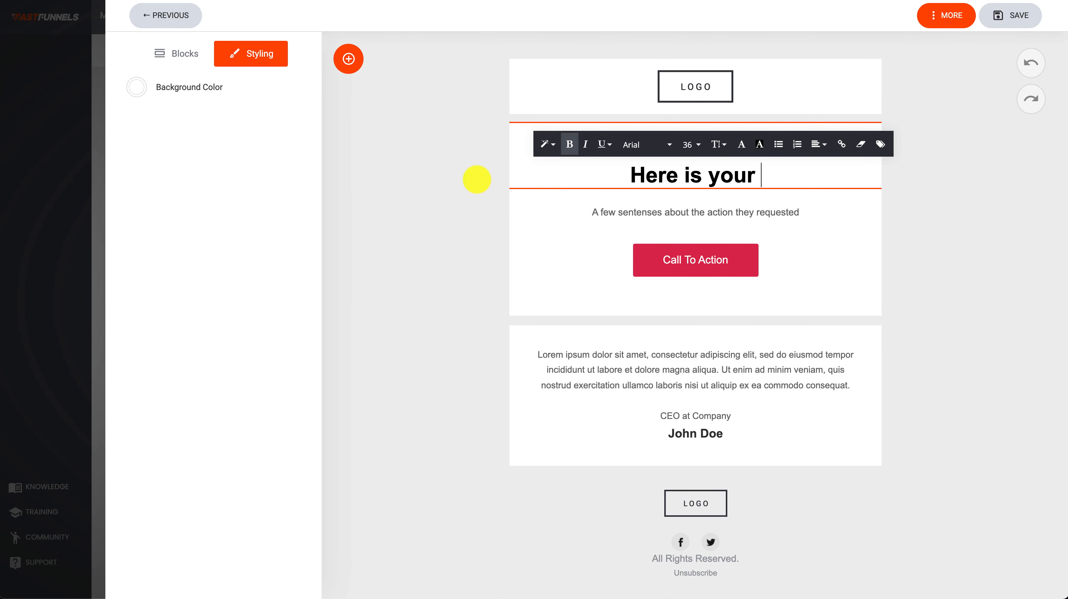
type("free download!")
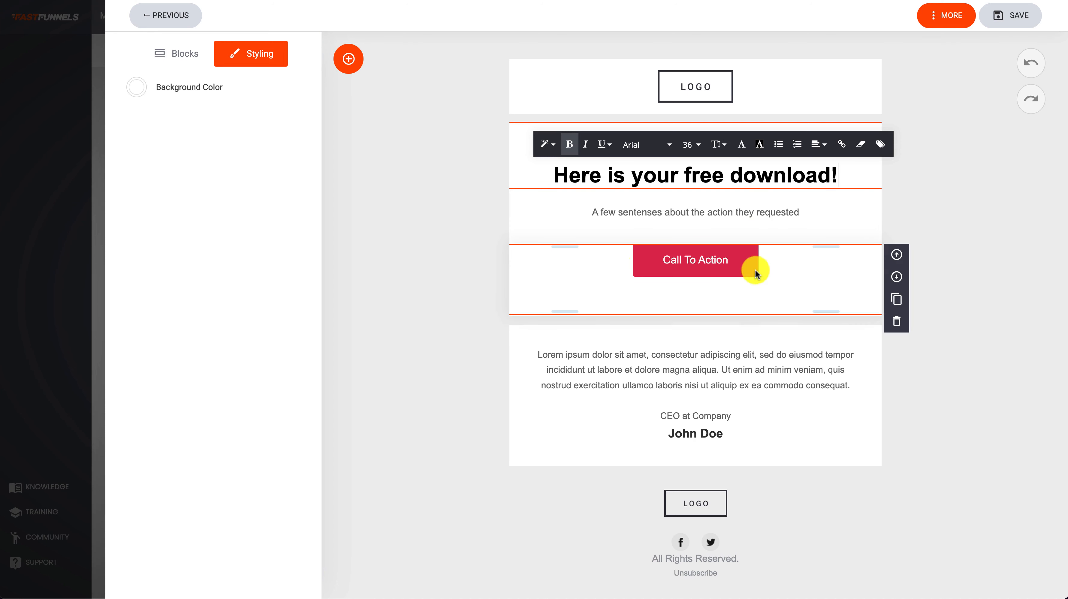
Change the label of the email's Call To Action button to "DOWNLOAD REPORT".
left_click(703, 273)
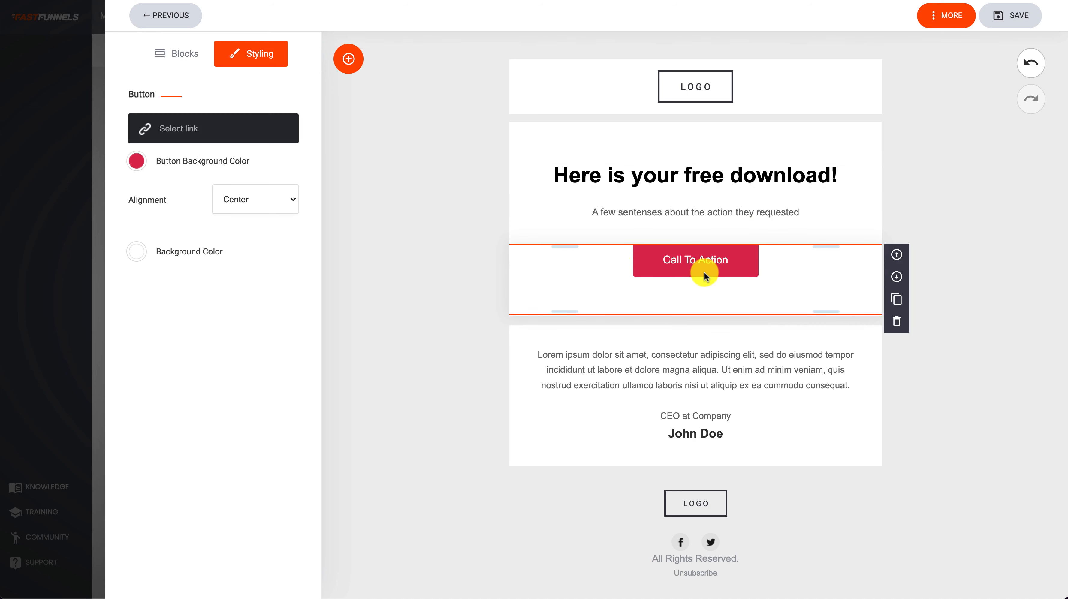
left_click(686, 267)
left_click_drag(660, 259, 741, 258)
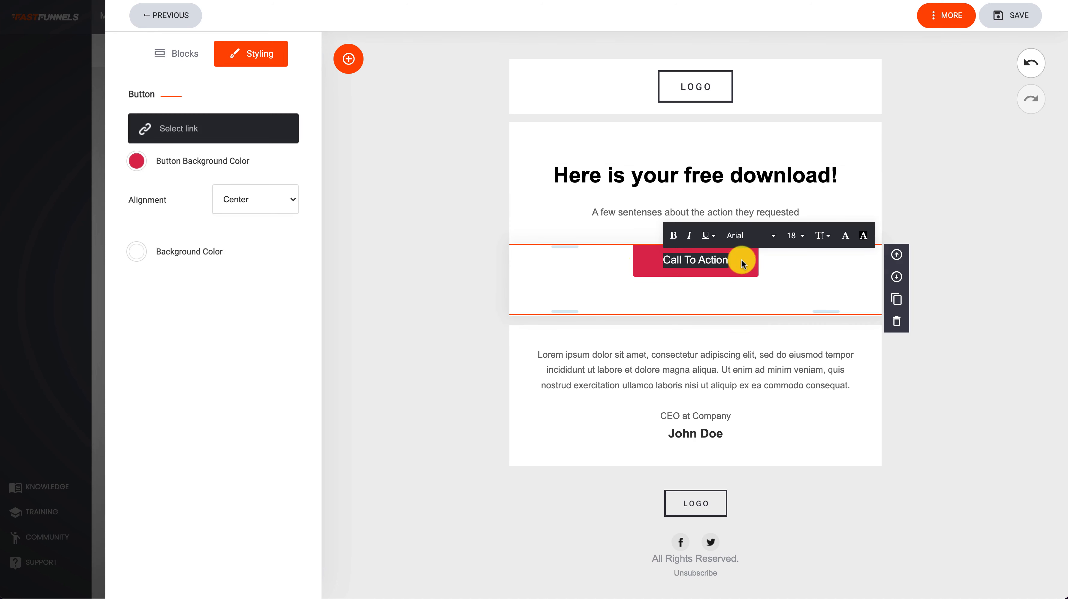
type("DOWNLOAD REPORT")
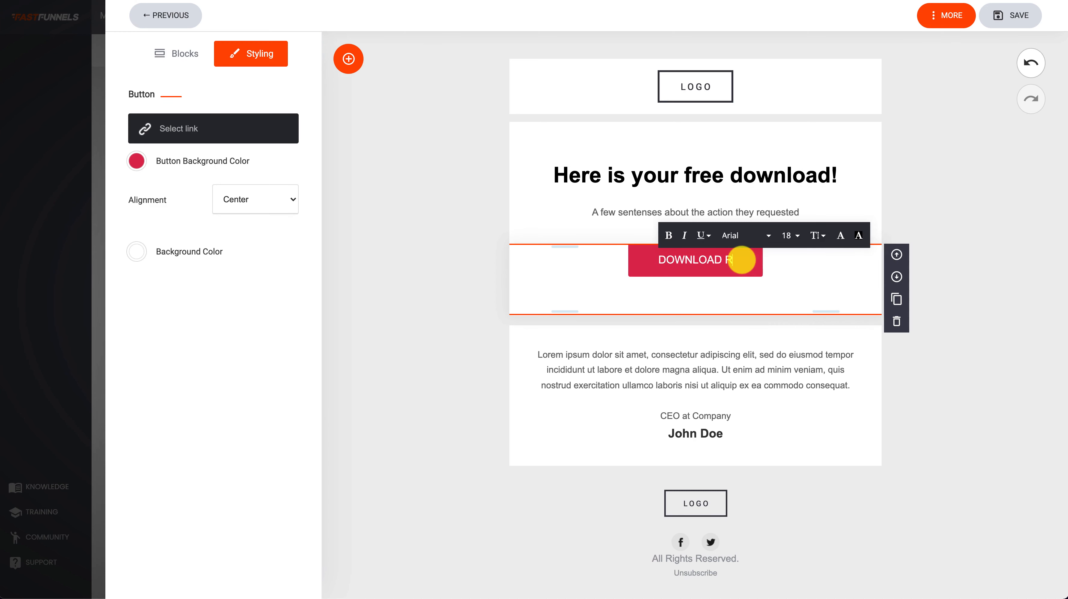
left_click(977, 252)
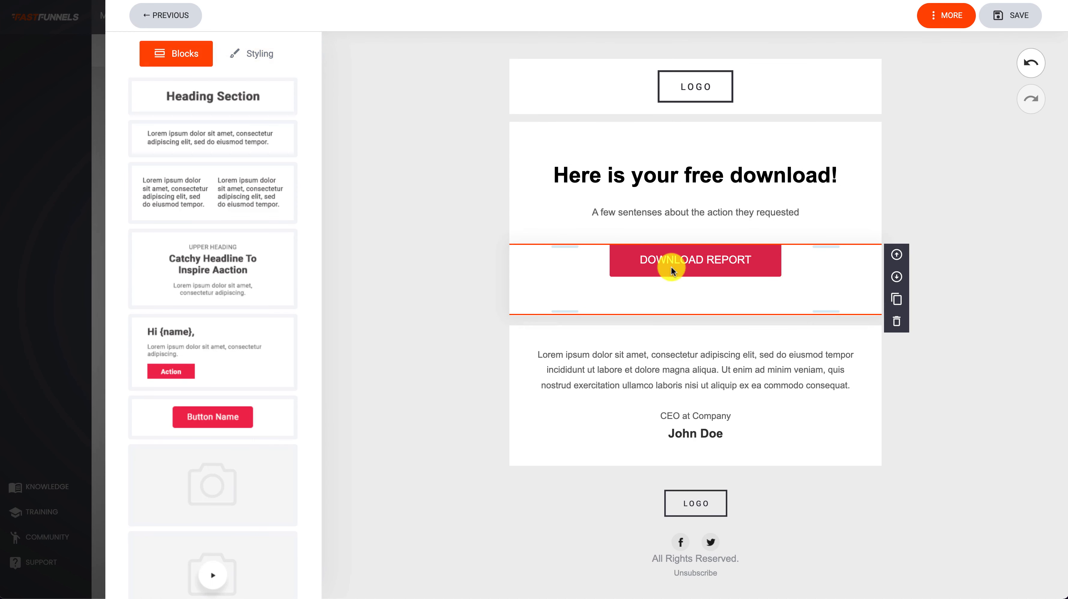
Link the email's DOWNLOAD REPORT button to the file Blue-Monday-How-to-cope-with-the-winter-blues.pdf from the PDFs folder.
left_click(669, 267)
left_click(197, 128)
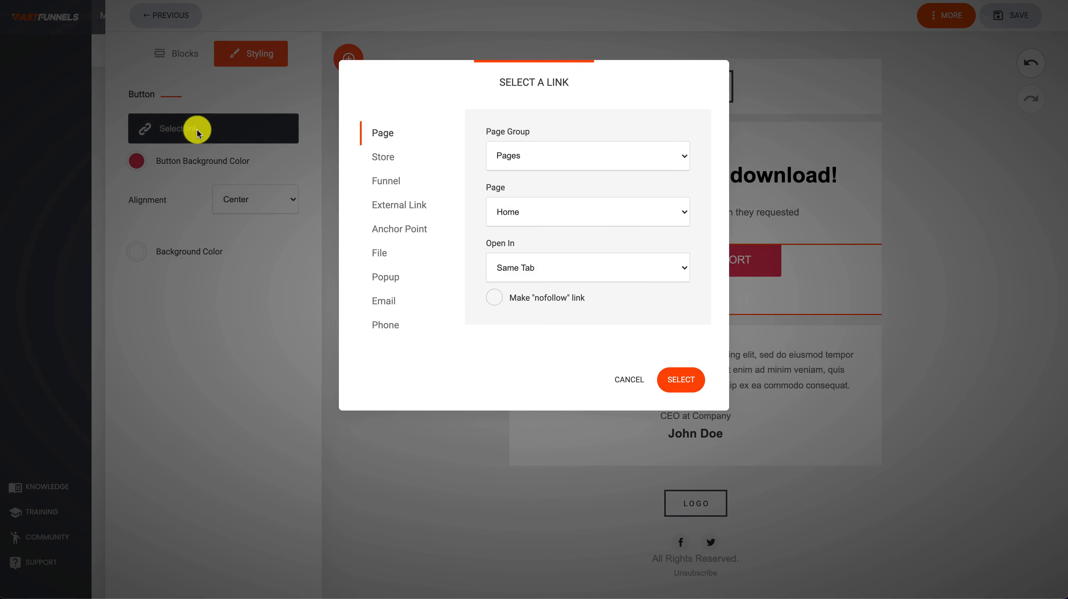
left_click(372, 251)
left_click(548, 205)
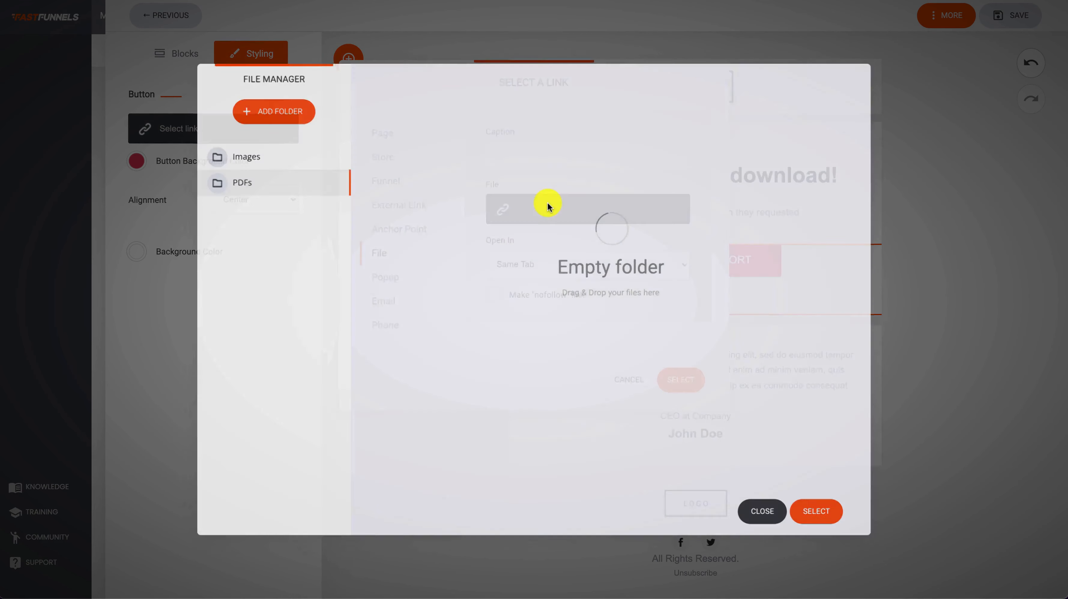
left_click(436, 136)
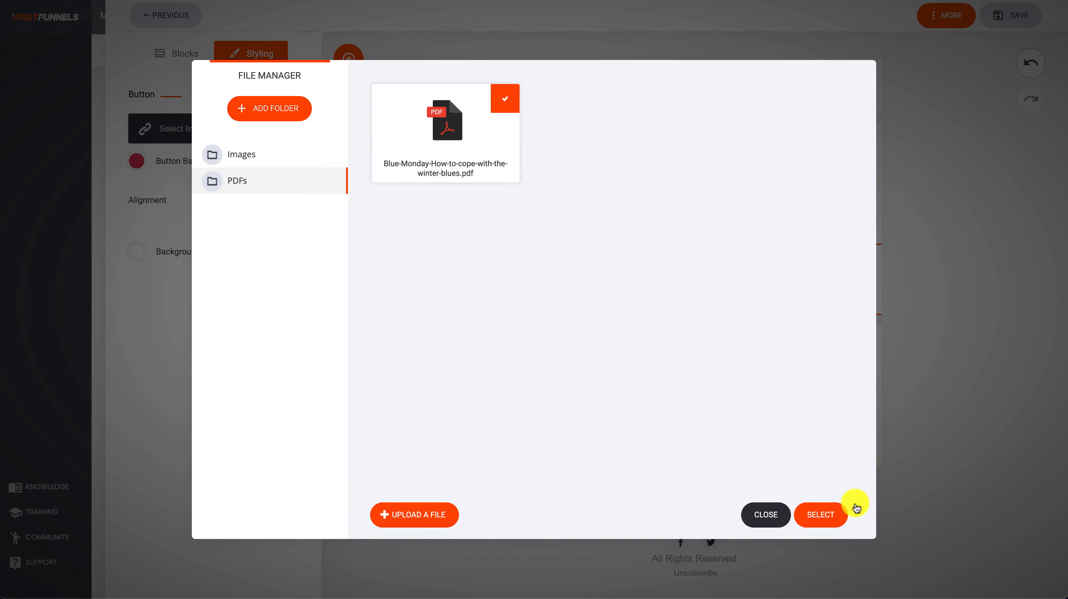
left_click(829, 513)
left_click(688, 389)
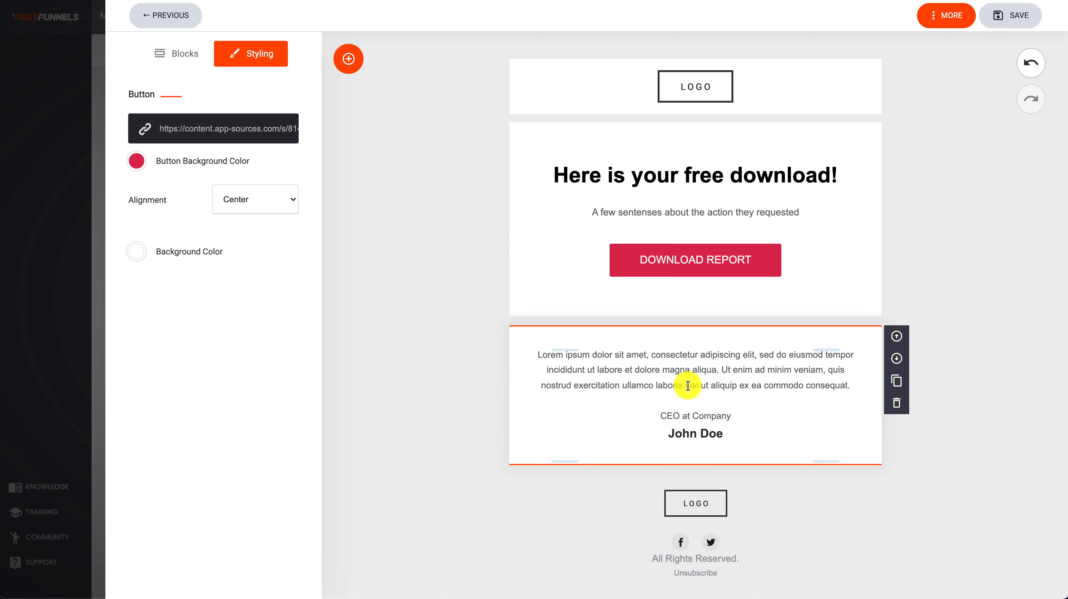
left_click(951, 122)
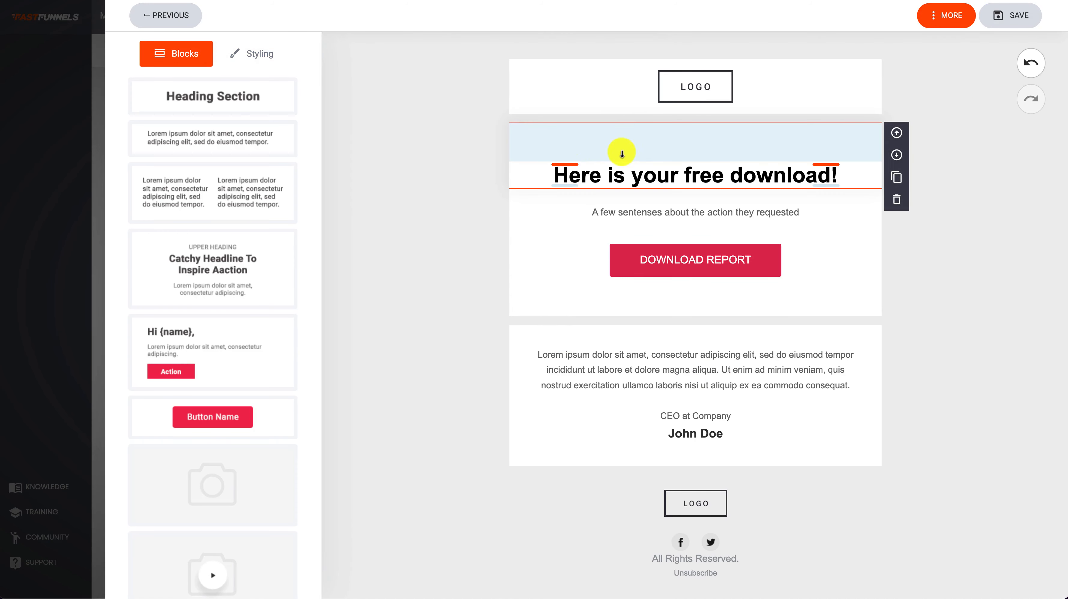
Save the email, filling in the brand details with the company name "SFDDSFSDFS" and a placeholder company address.
left_click(1006, 13)
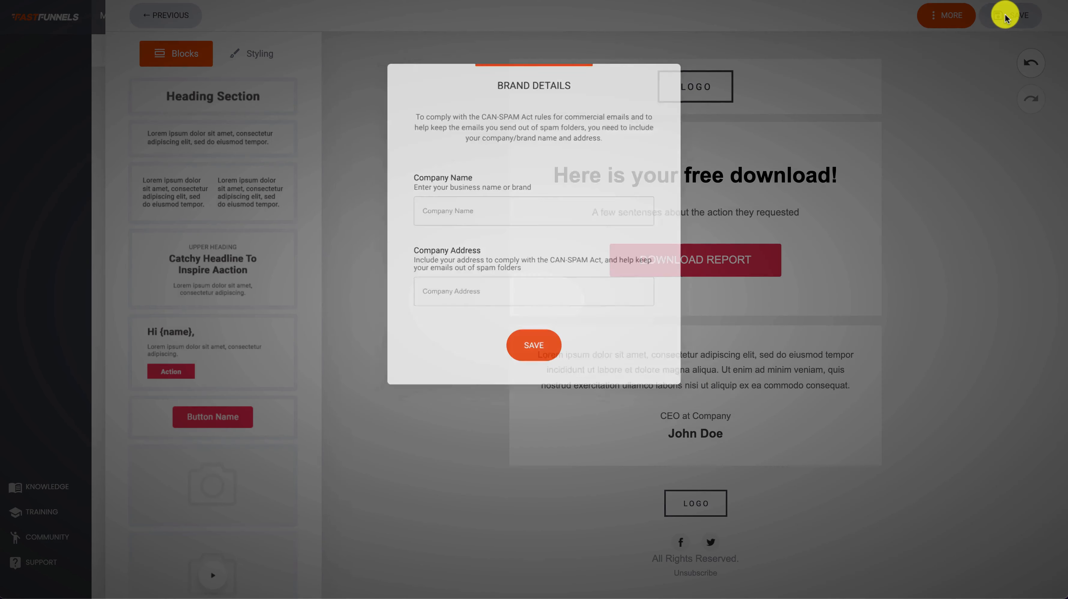
type("SFDDSFSDFS")
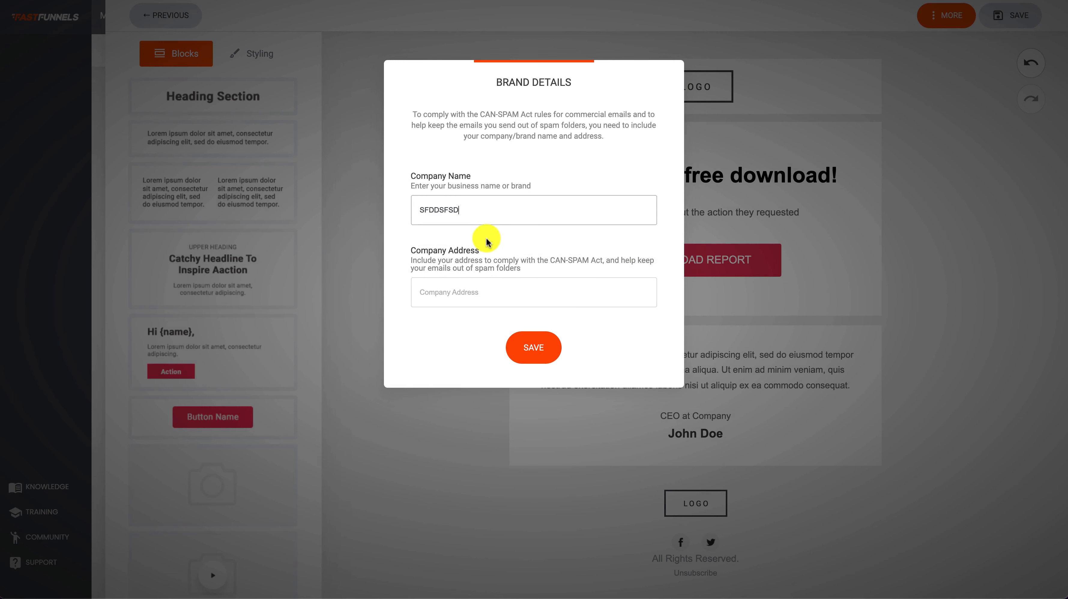
left_click(483, 297)
type("SDFDSFDSFSD")
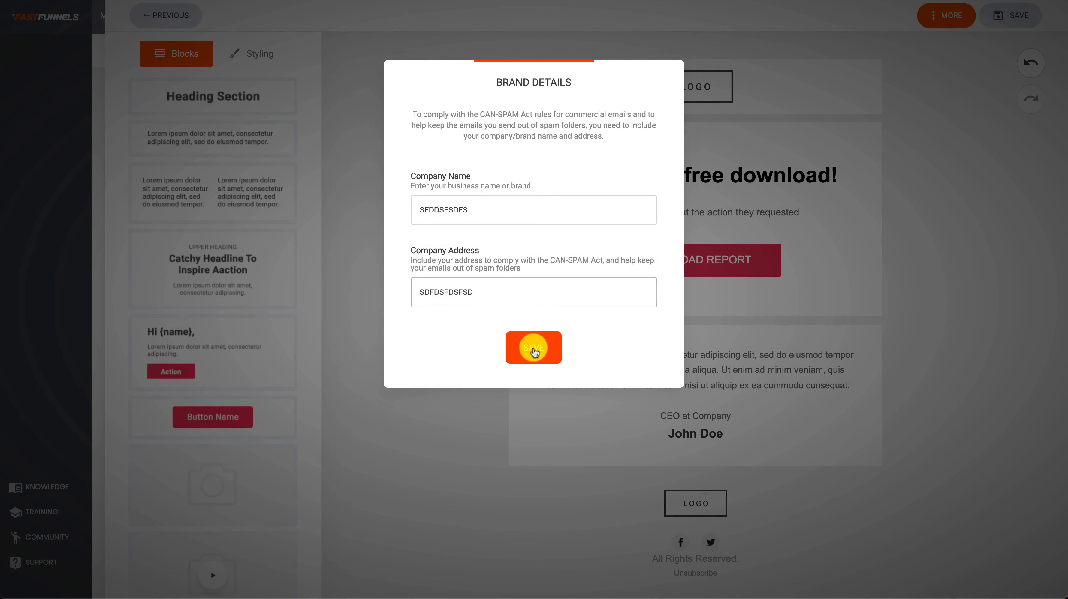
left_click(533, 349)
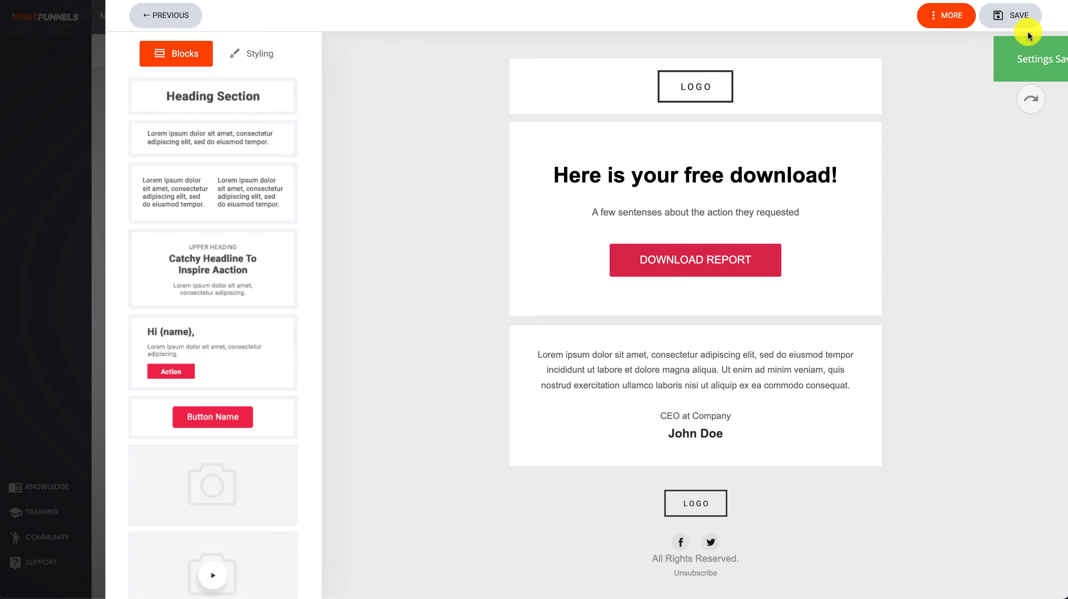
left_click(1013, 21)
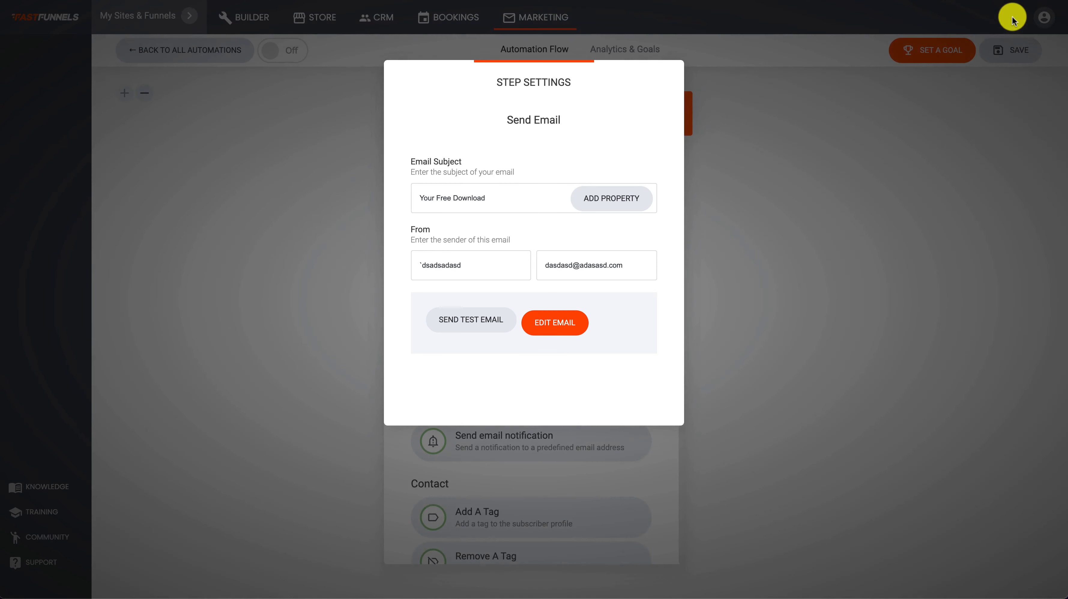
Close the Send Email step settings, save the automation and return to the list of all automations.
left_click(801, 354)
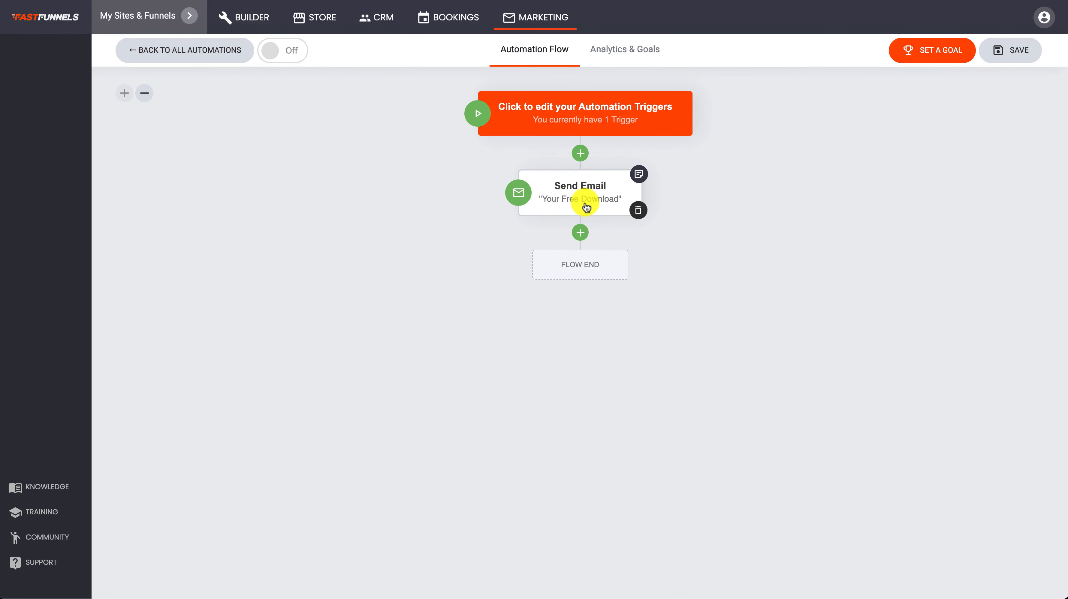
left_click(1020, 56)
left_click(234, 49)
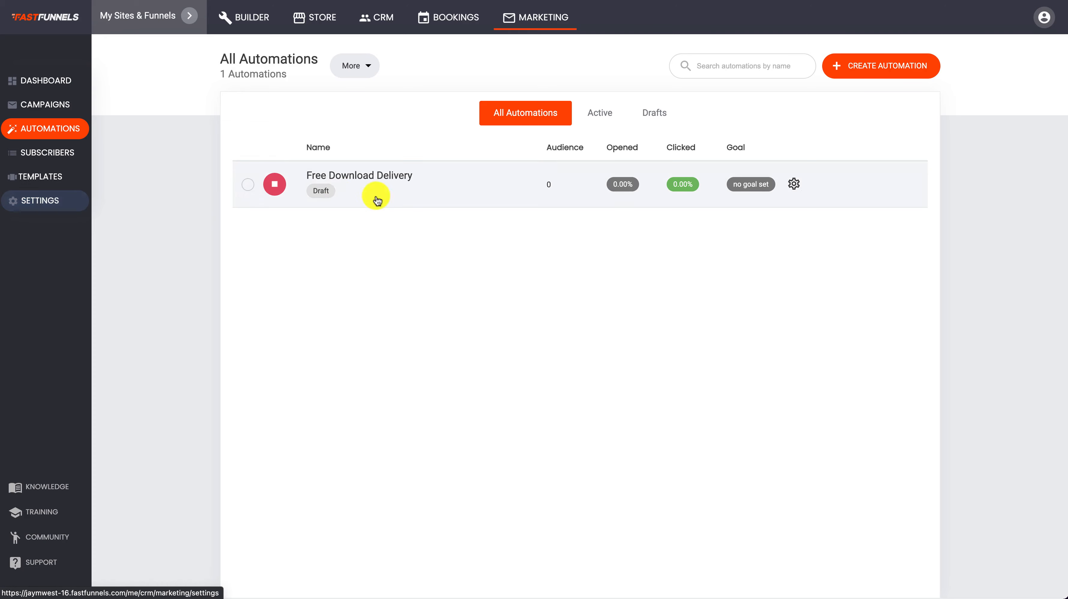
Try to turn on the Free Download Delivery automation.
left_click(269, 189)
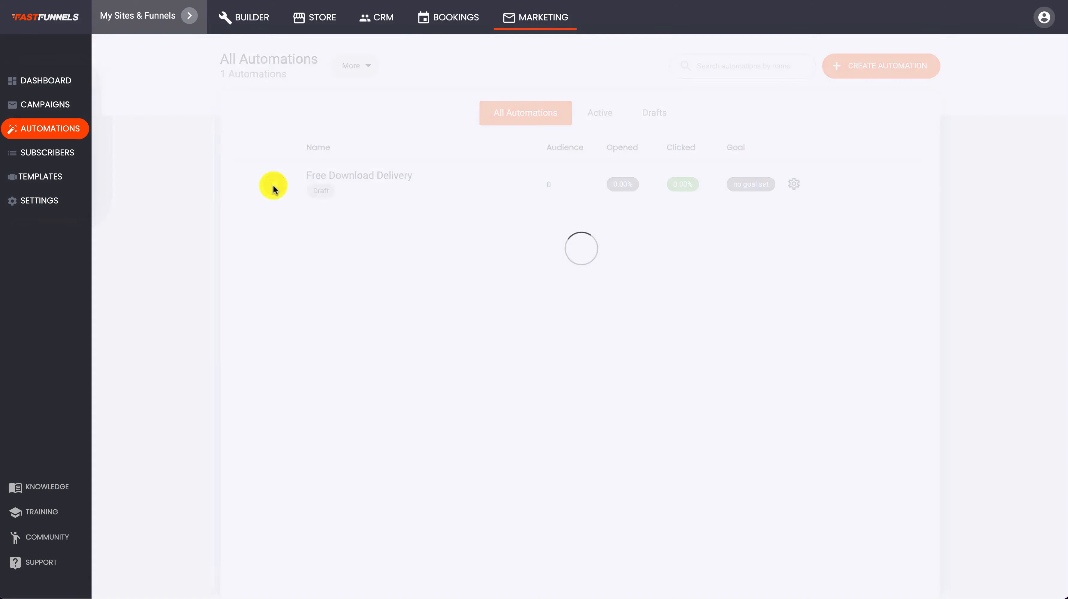
left_click(290, 54)
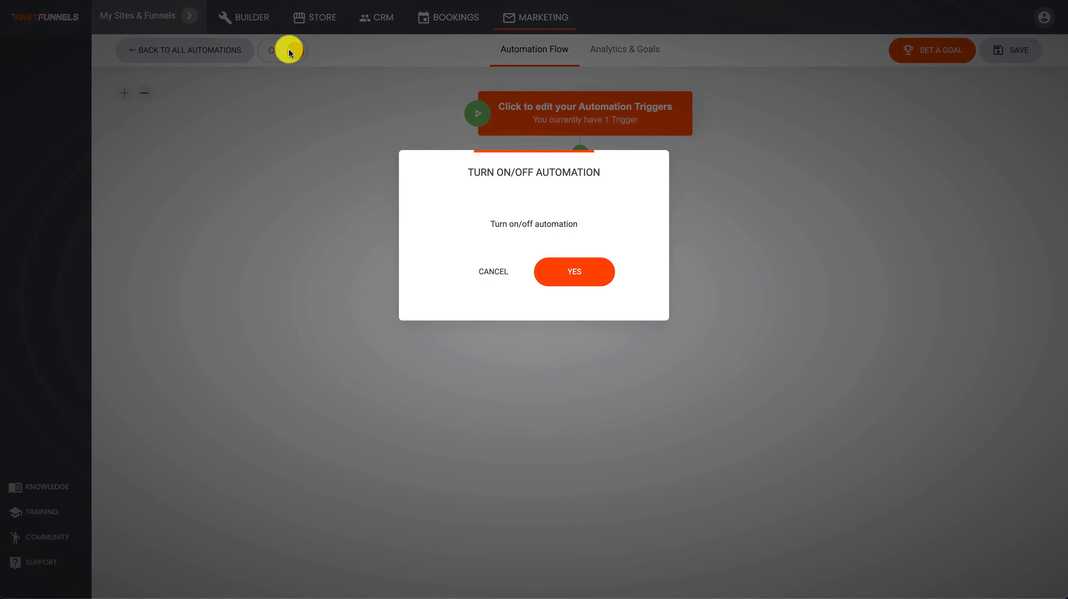
left_click(573, 269)
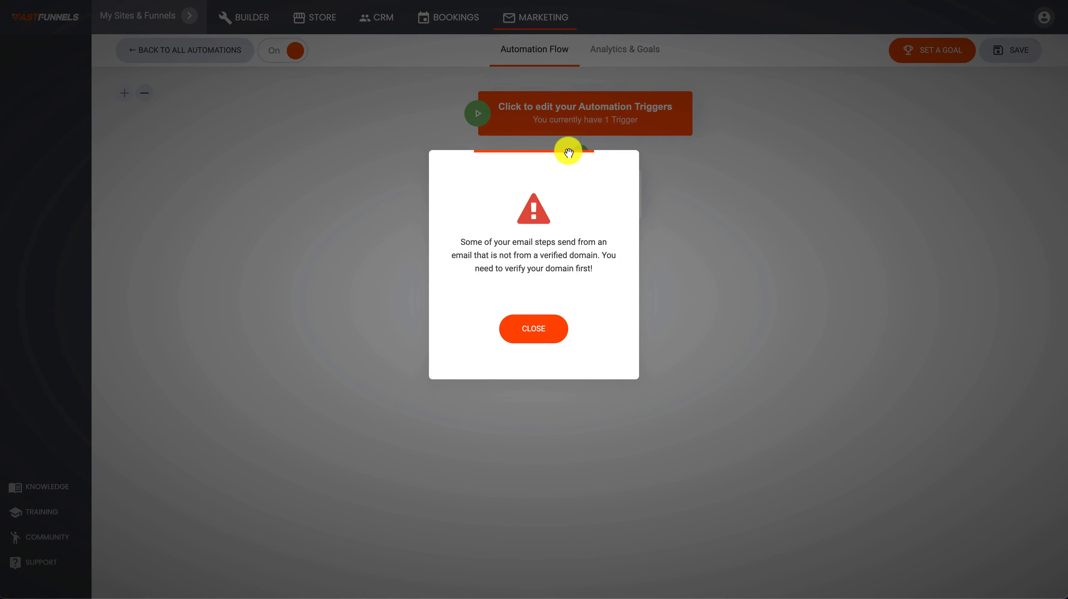
left_click_drag(464, 244, 589, 265)
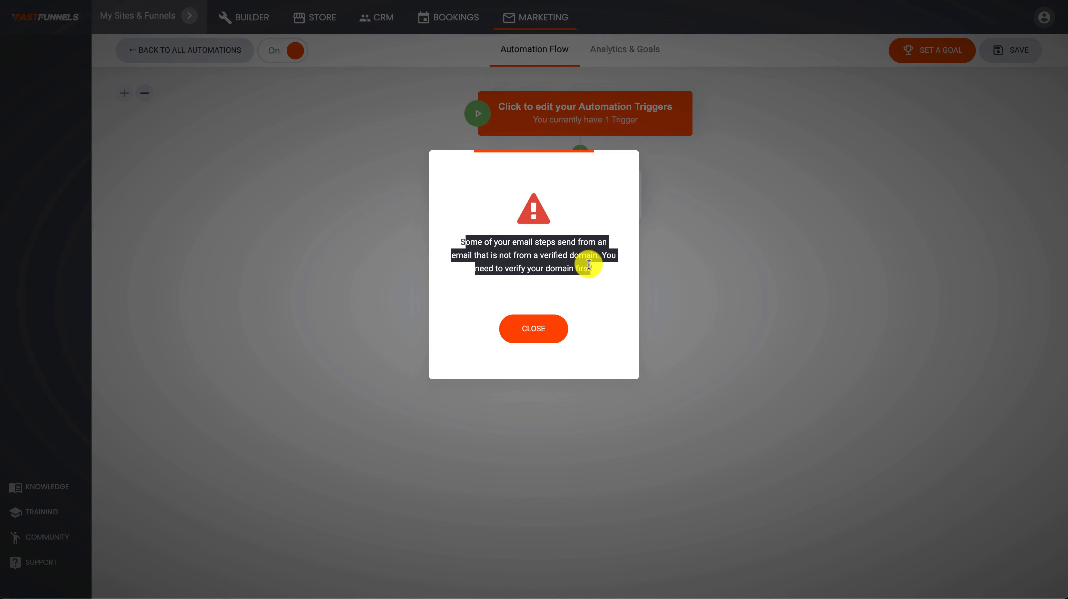
left_click(574, 270)
left_click(538, 335)
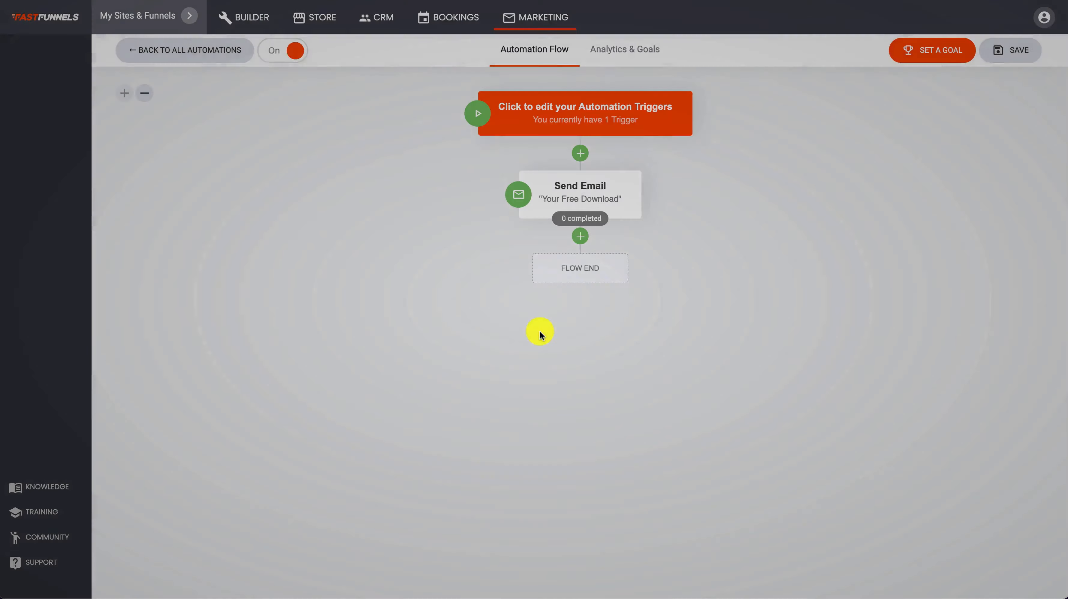
Leave the Free Download Delivery automation and open the website builder.
left_click(184, 47)
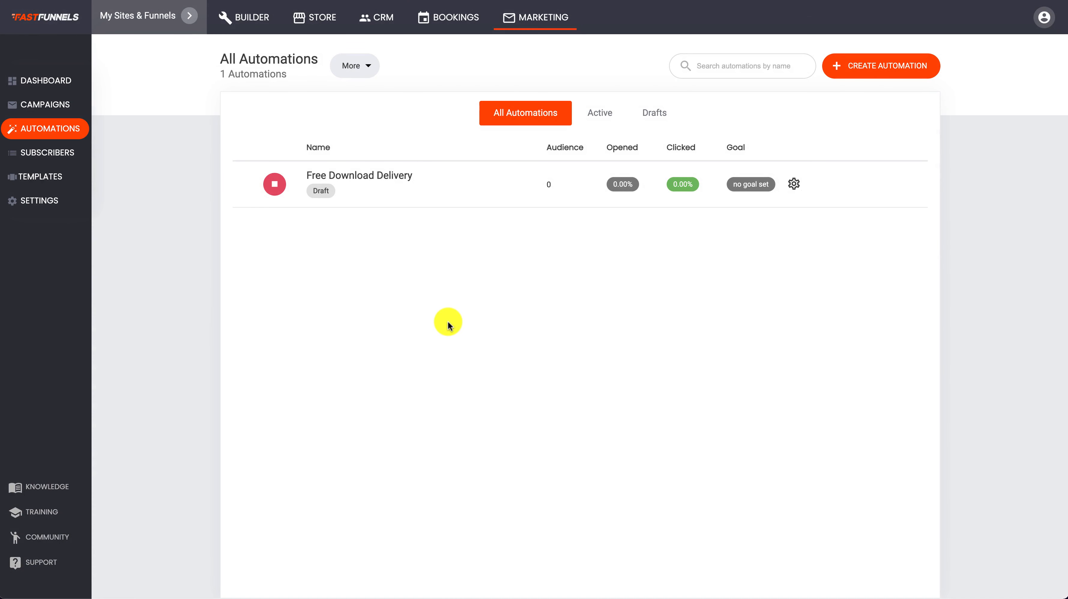
left_click(258, 19)
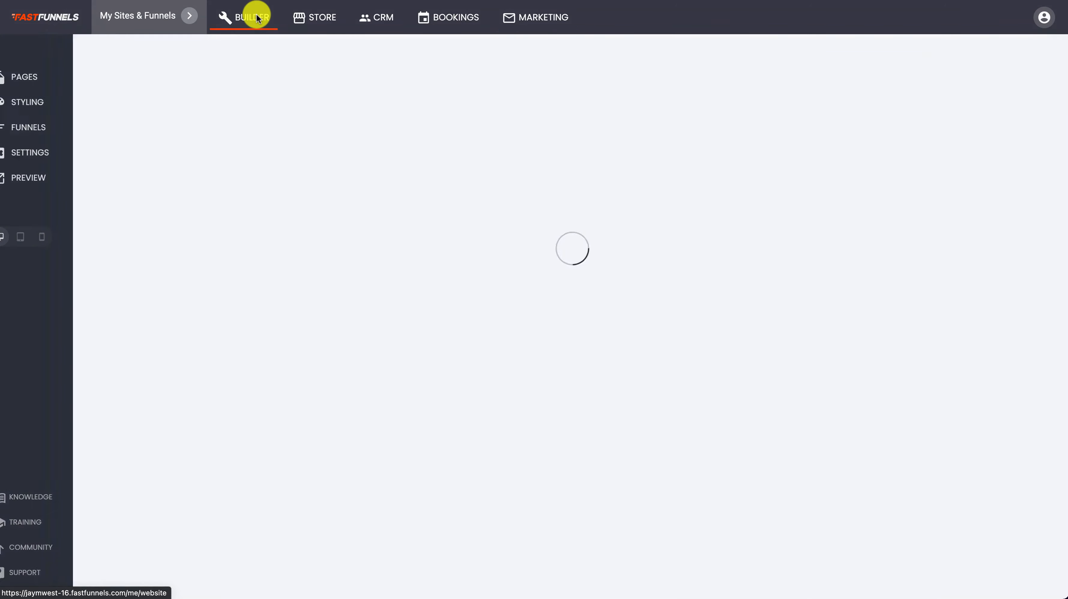